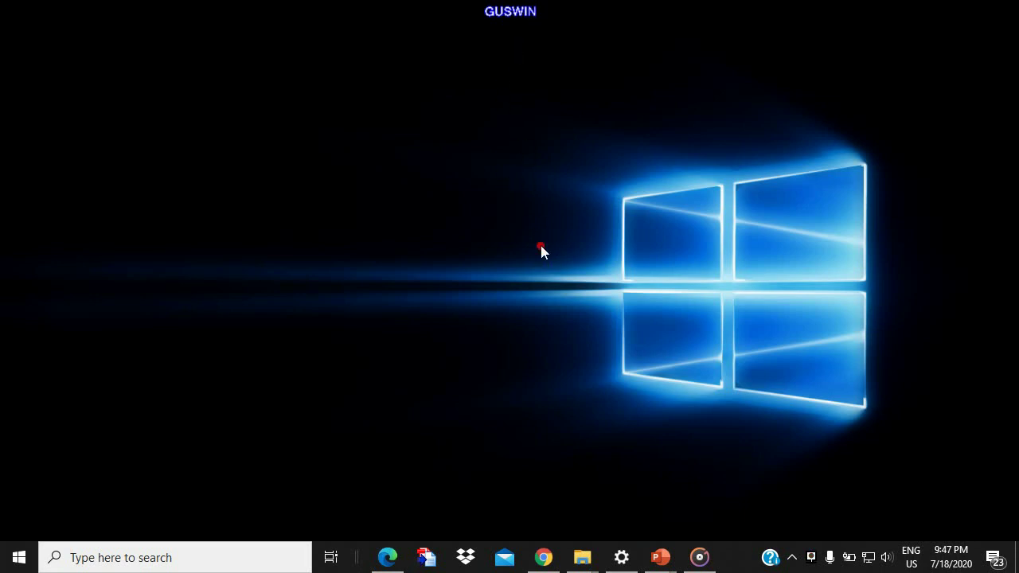
# Switch to Chrome and open Google Classroom in a new browser tab.
pyautogui.moveTo(541, 565)
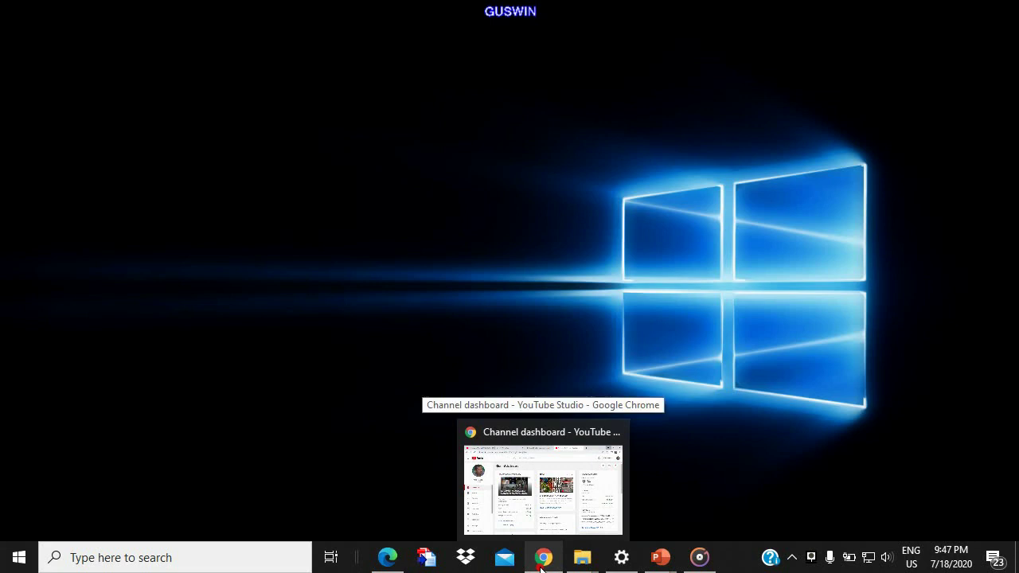
pyautogui.click(553, 489)
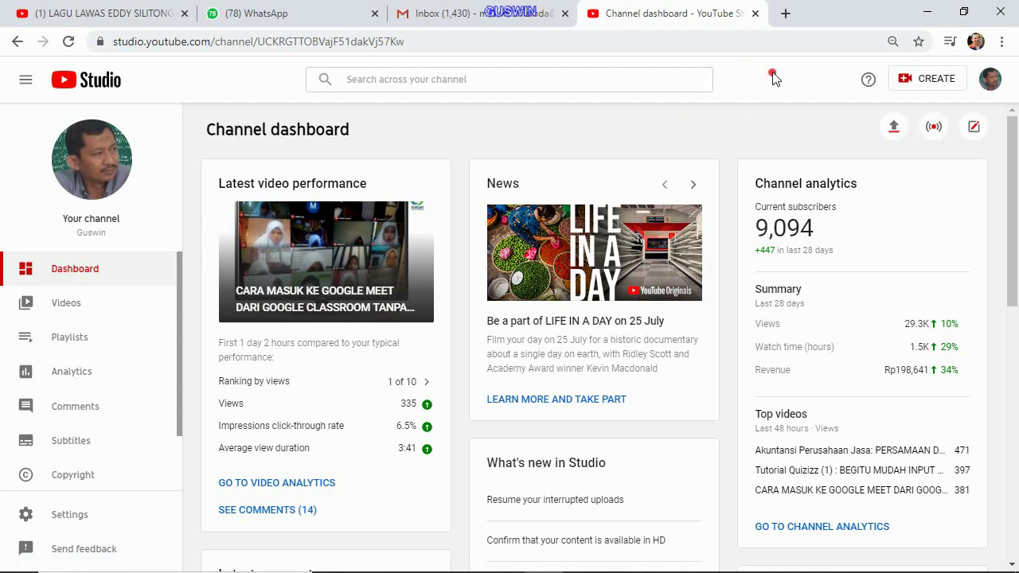
pyautogui.click(785, 15)
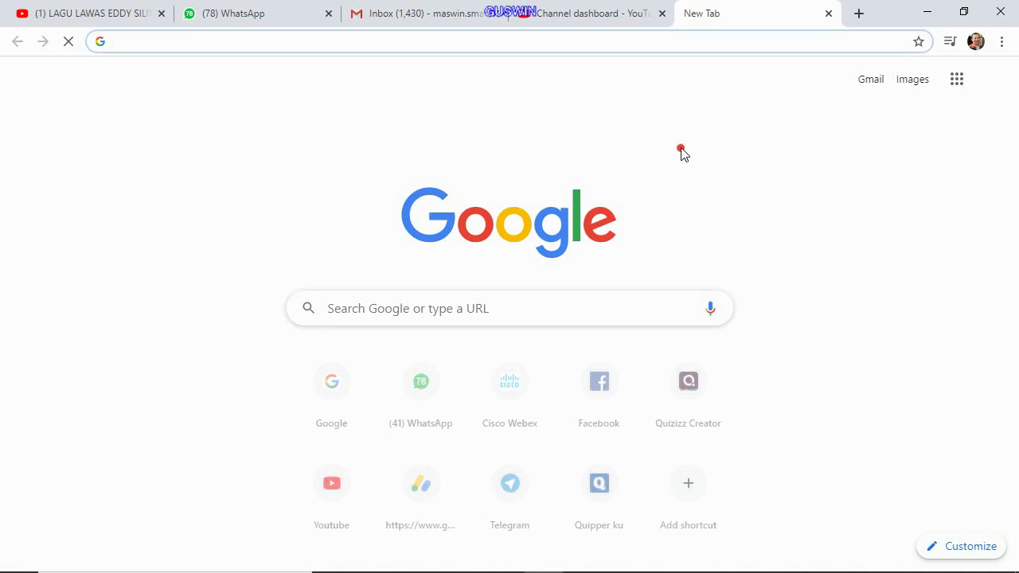
pyautogui.click(956, 82)
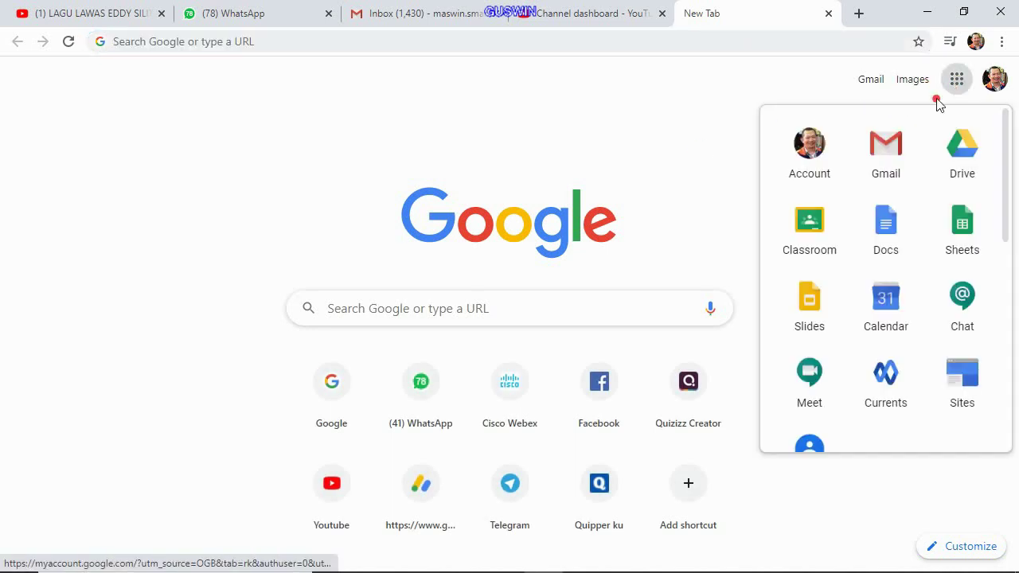
pyautogui.click(799, 236)
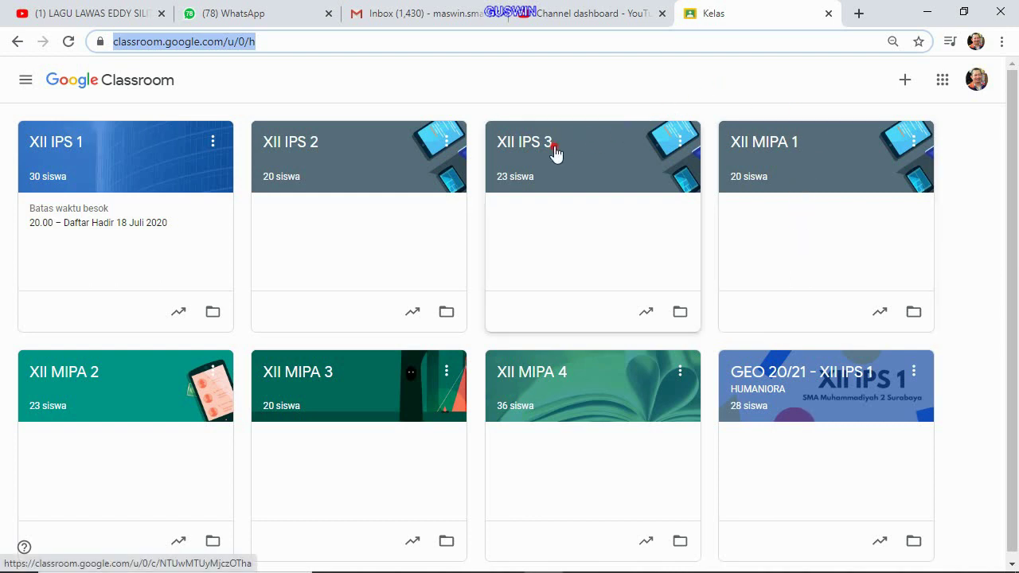
# Lower the system volume to 22 and dismiss the volume overlay.
pyautogui.press('XF86AudioLowerVolume')
pyautogui.press('XF86AudioLowerVolume')
pyautogui.press('XF86AudioLowerVolume')
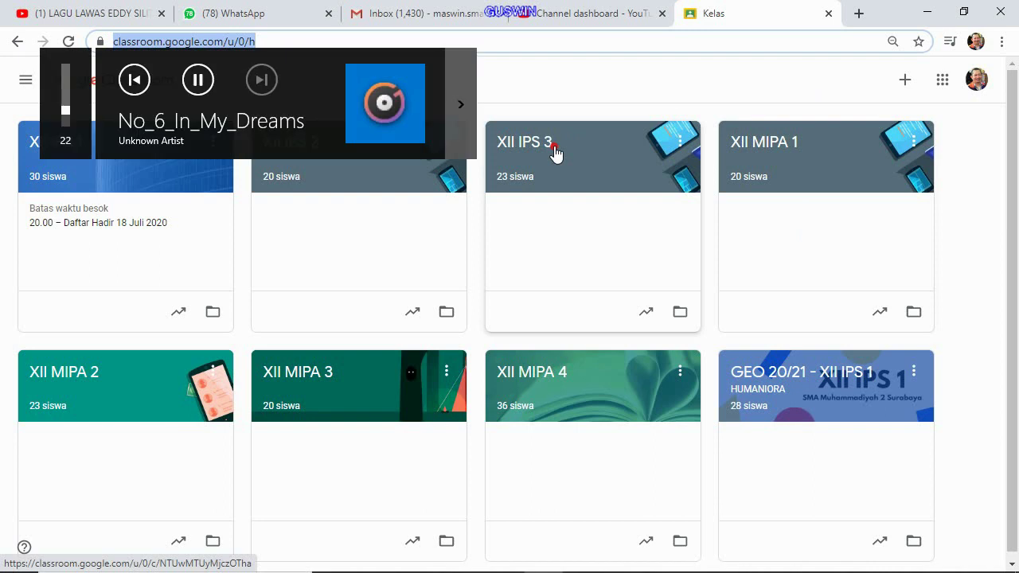
pyautogui.click(651, 80)
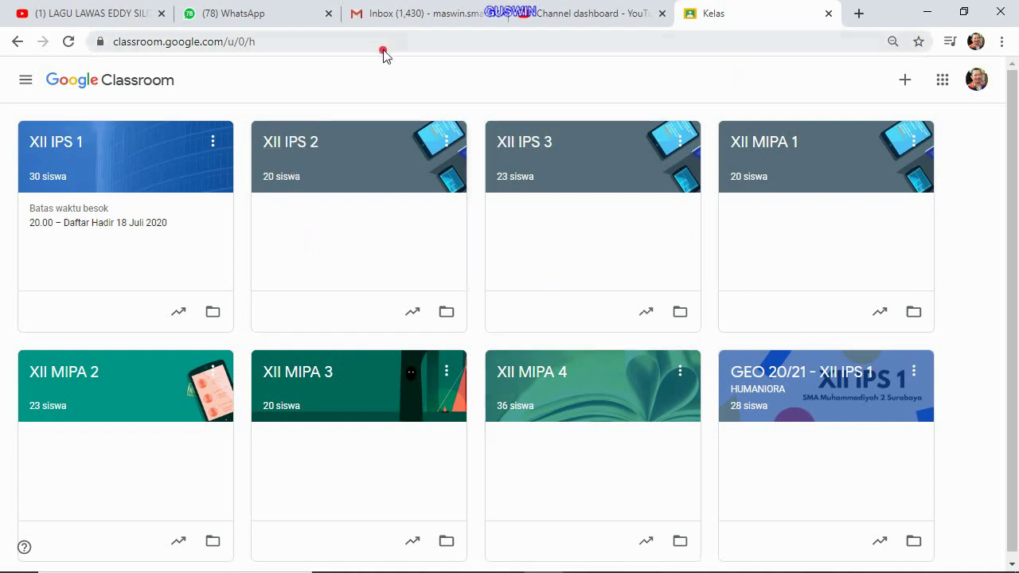
pyautogui.moveTo(605, 382)
pyautogui.mouseDown()
pyautogui.moveTo(598, 154)
pyautogui.moveTo(576, 327)
pyautogui.moveTo(585, 400)
pyautogui.moveTo(616, 155)
pyautogui.moveTo(300, 143)
pyautogui.moveTo(161, 240)
pyautogui.moveTo(484, 413)
pyautogui.moveTo(823, 159)
pyautogui.moveTo(644, 400)
pyautogui.moveTo(606, 393)
pyautogui.mouseUp()
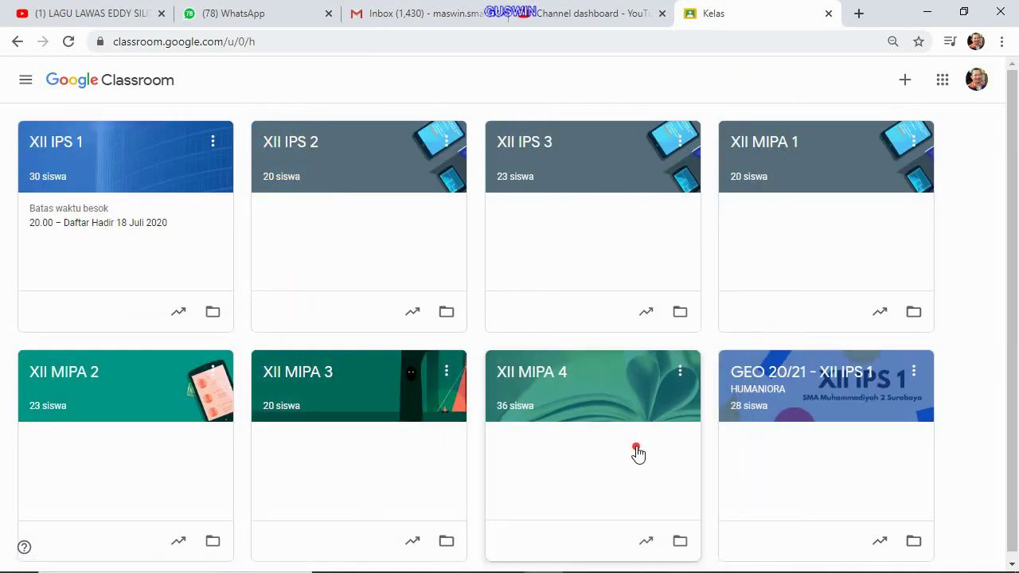
# Open the XII IPS 3 class and enlarge the page by two zoom levels.
pyautogui.moveTo(487, 569)
pyautogui.click(589, 175)
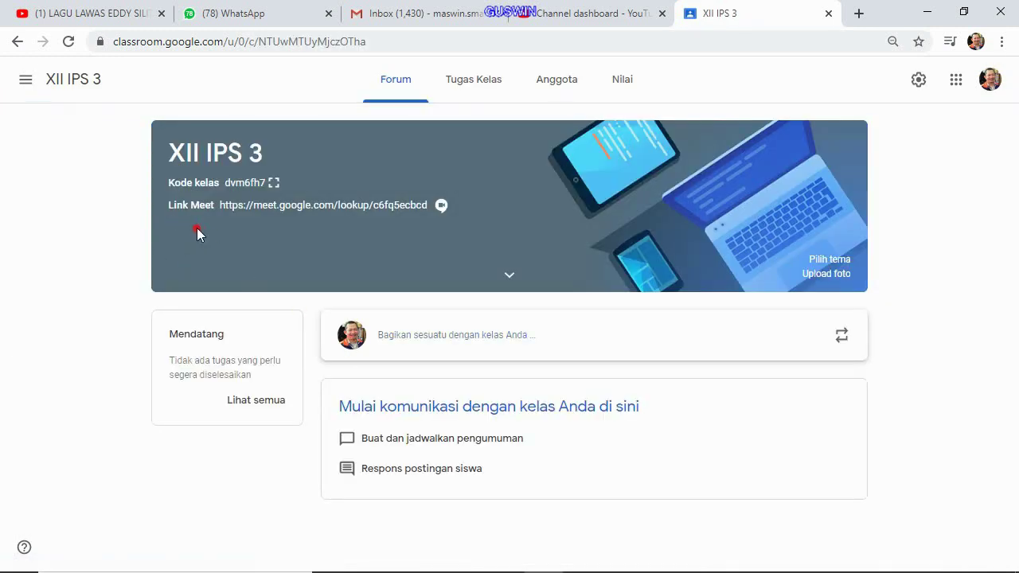
pyautogui.hotkey('ctrl', '+')
pyautogui.hotkey('ctrl', '+')
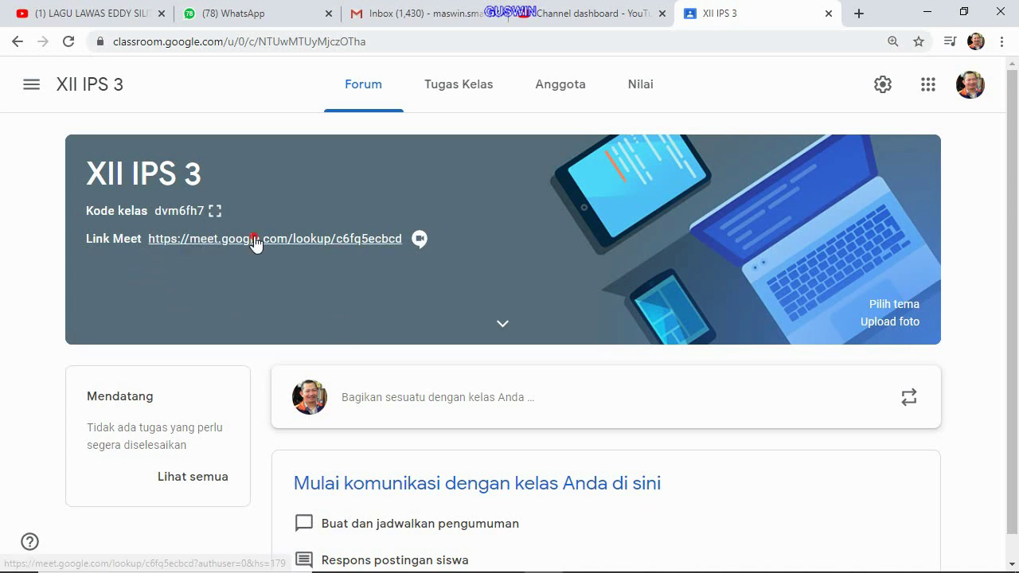
# Examine the class settings, including the Meet link and its visibility to students, and close them without changes.
pyautogui.click(891, 89)
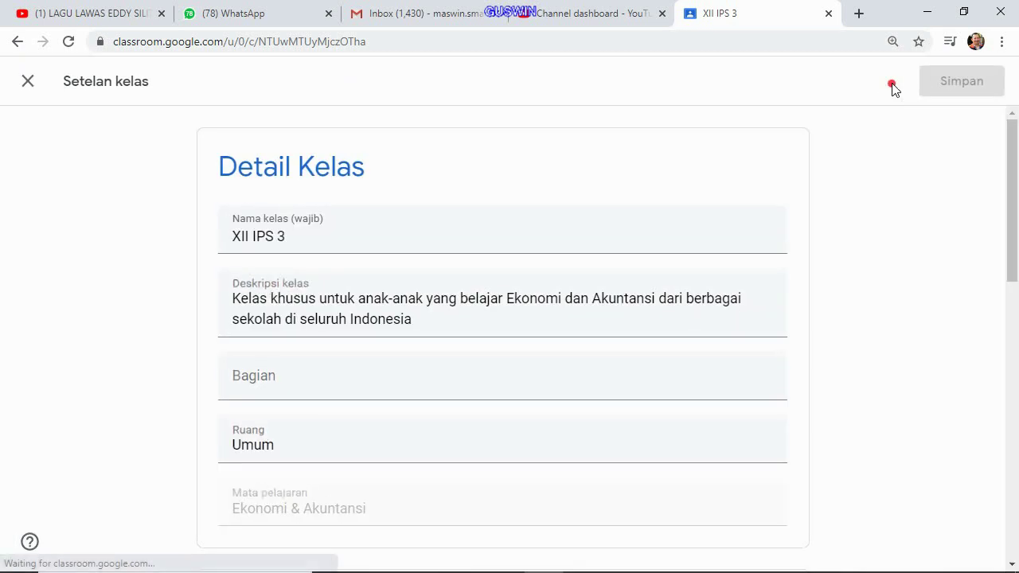
pyautogui.scroll(-8, 857, 128)
pyautogui.scroll(-2, 557, 262)
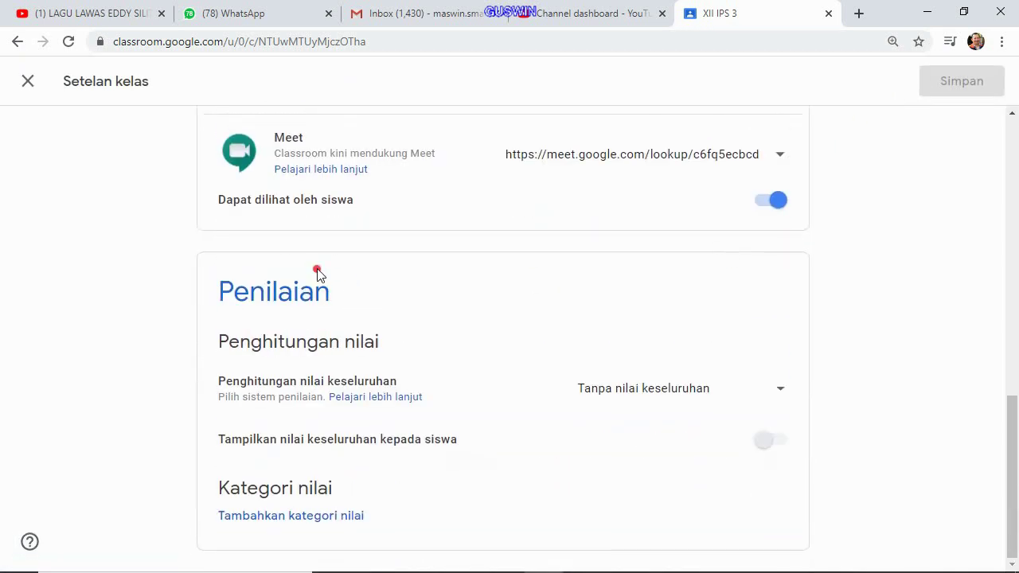
pyautogui.scroll(1, 292, 234)
pyautogui.scroll(1, 292, 234)
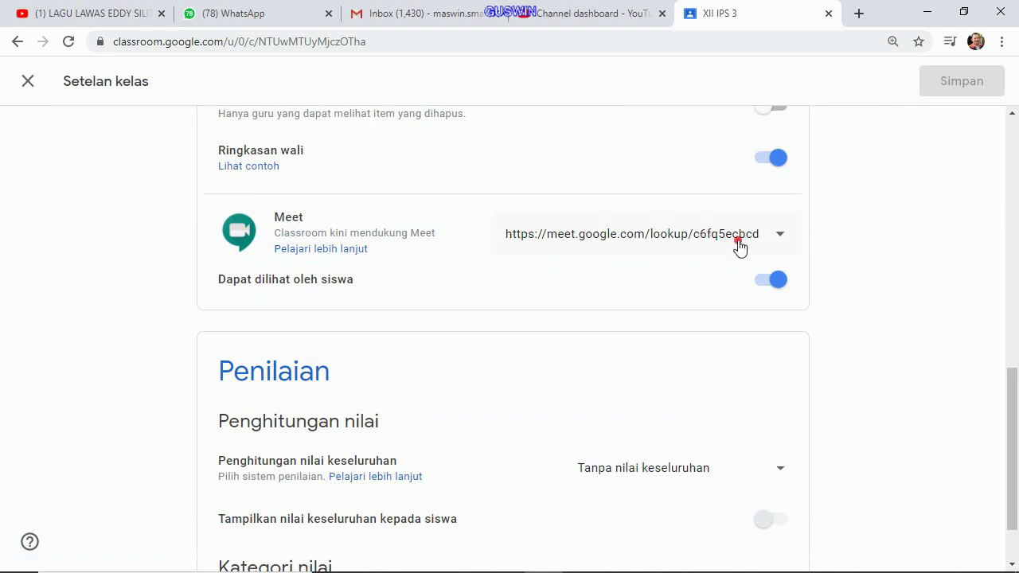
pyautogui.scroll(4, 815, 141)
pyautogui.scroll(5, 815, 141)
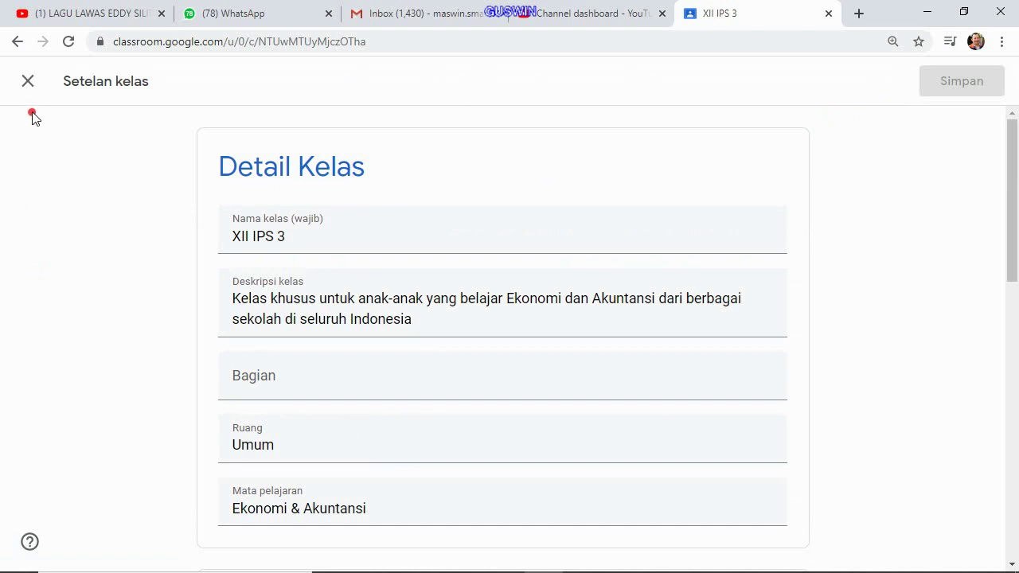
pyautogui.click(28, 83)
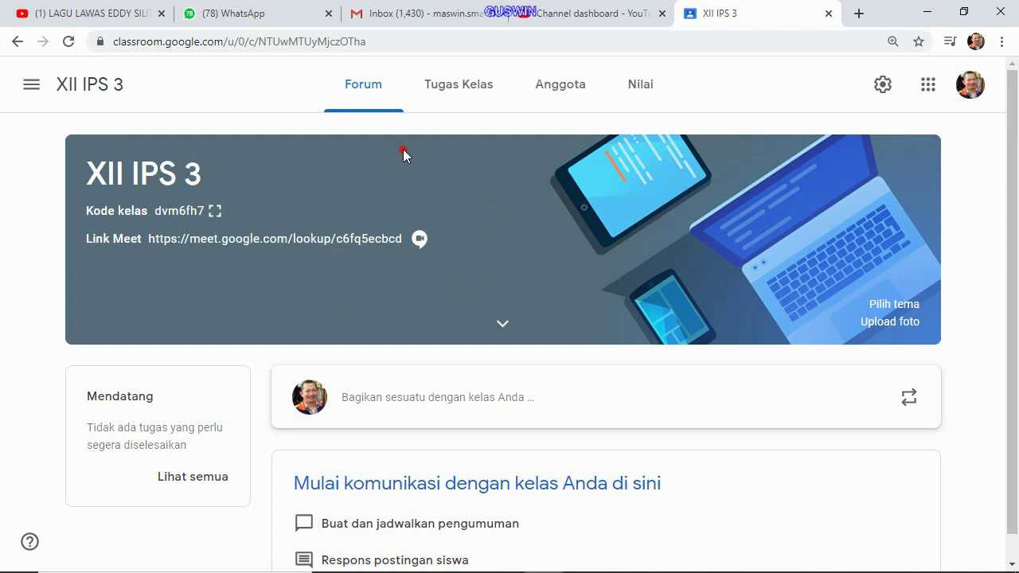
# Add a topic named "ABSENSI" to the classwork of XII IPS 3.
pyautogui.click(480, 92)
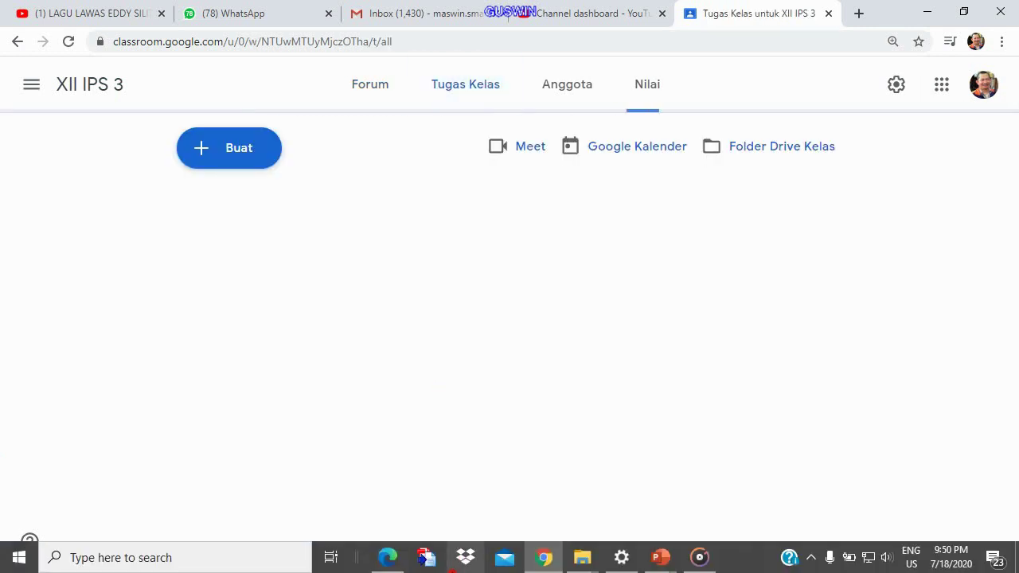
pyautogui.moveTo(386, 557)
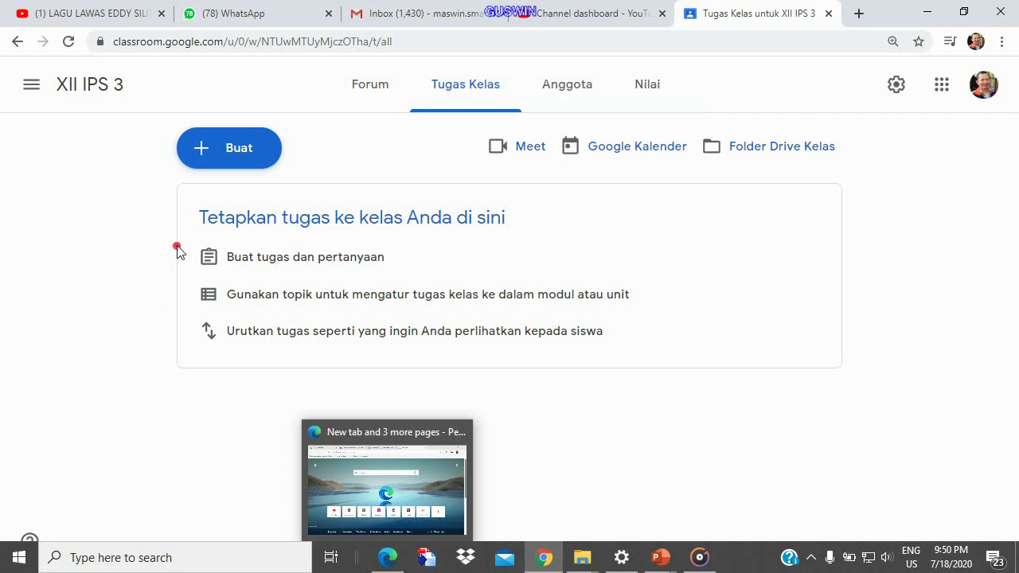
pyautogui.click(209, 164)
pyautogui.moveTo(358, 572)
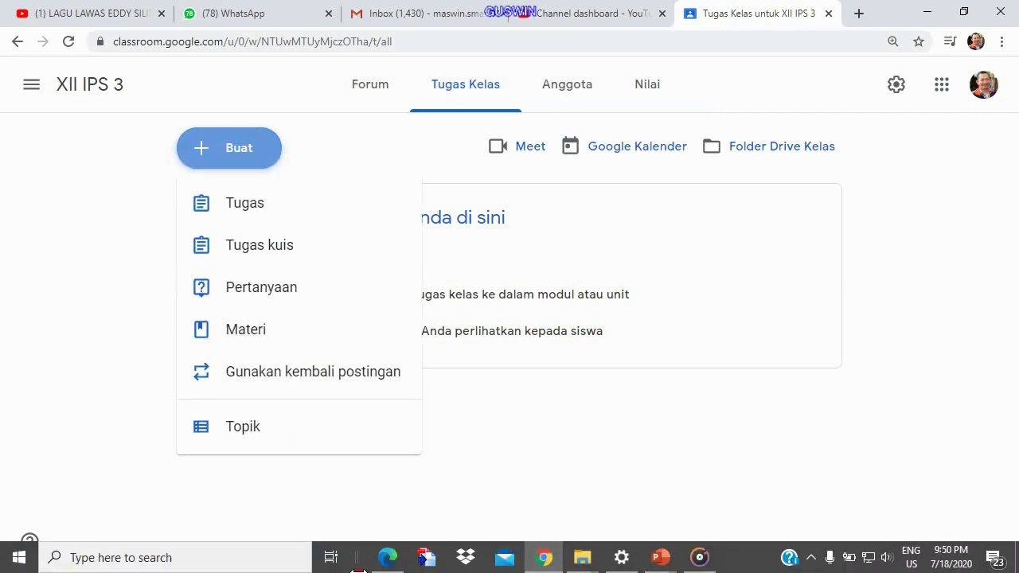
pyautogui.click(275, 430)
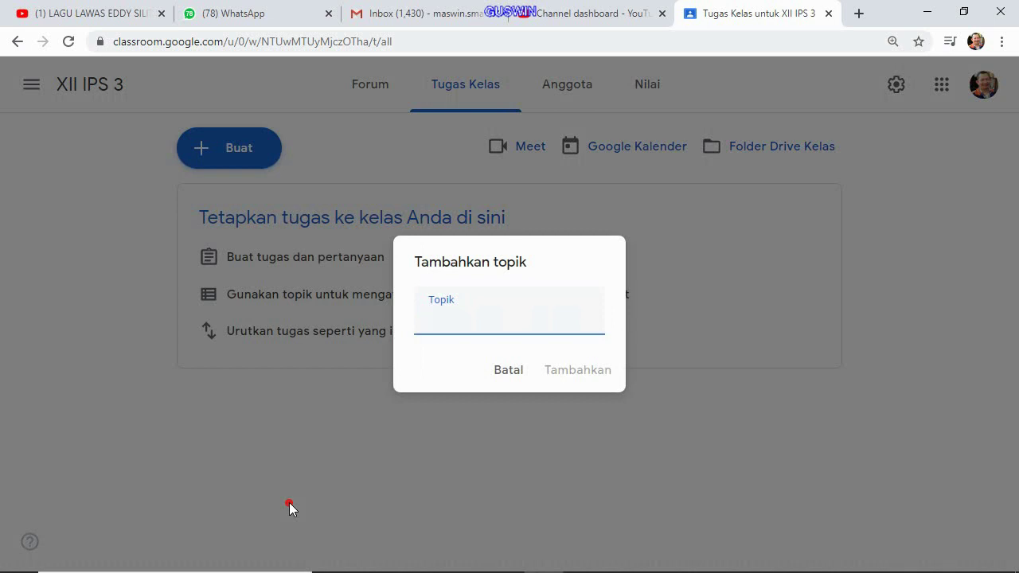
pyautogui.write('ABSENSI')
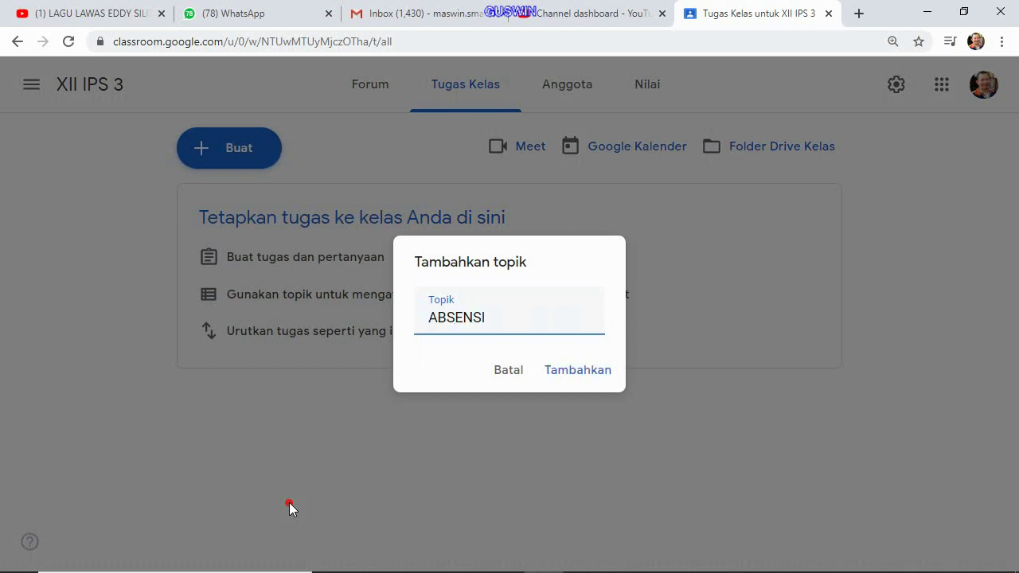
pyautogui.click(549, 372)
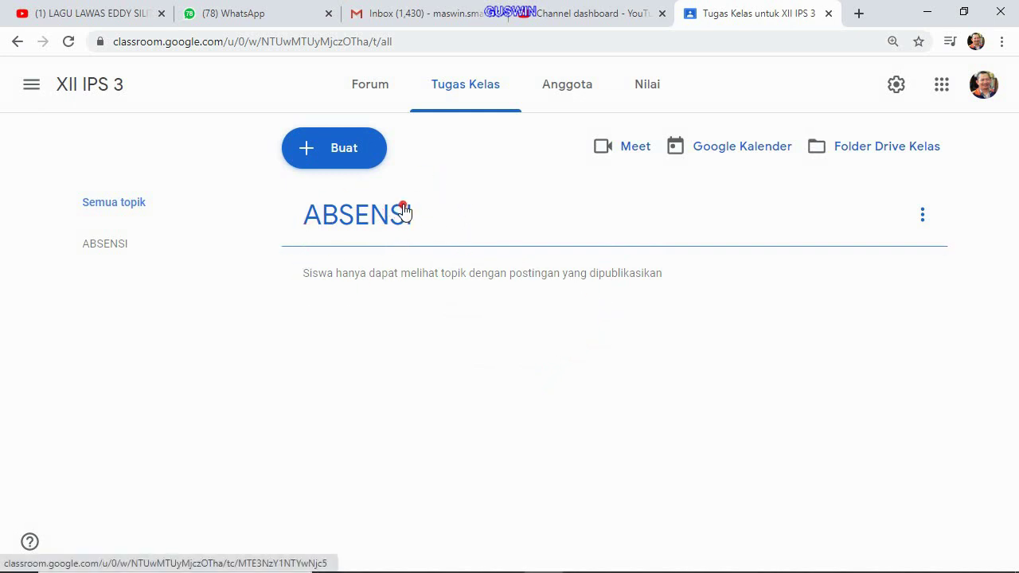
# Start a new material post in the classwork with the title "DAFTAR HADIR DARING".
pyautogui.click(309, 157)
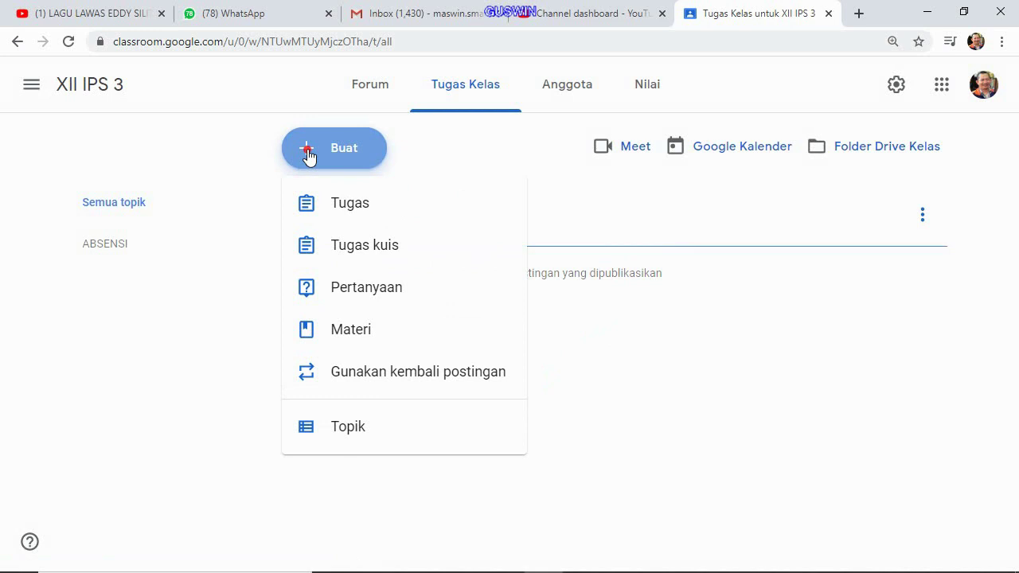
pyautogui.click(355, 338)
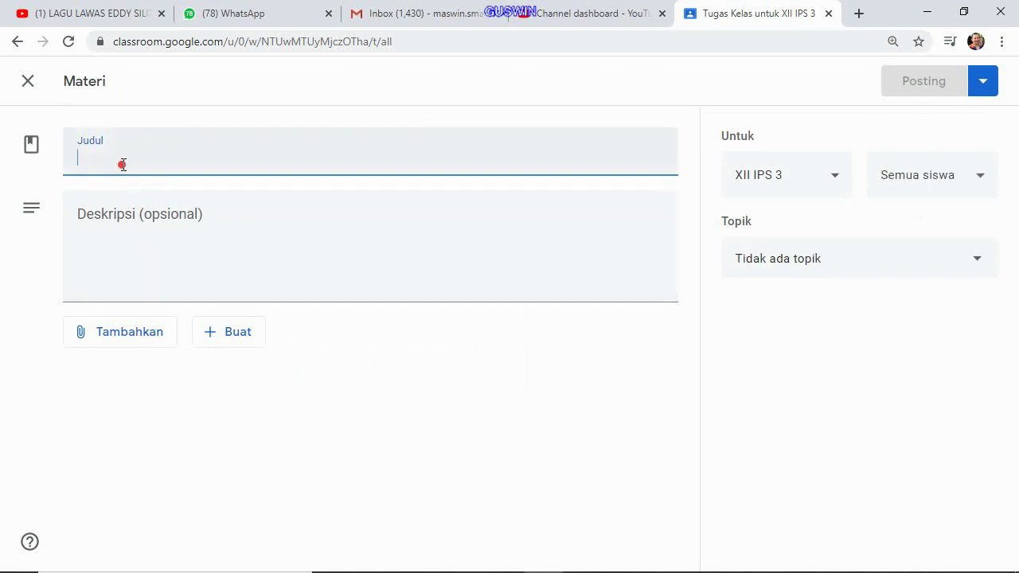
pyautogui.write('DAF')
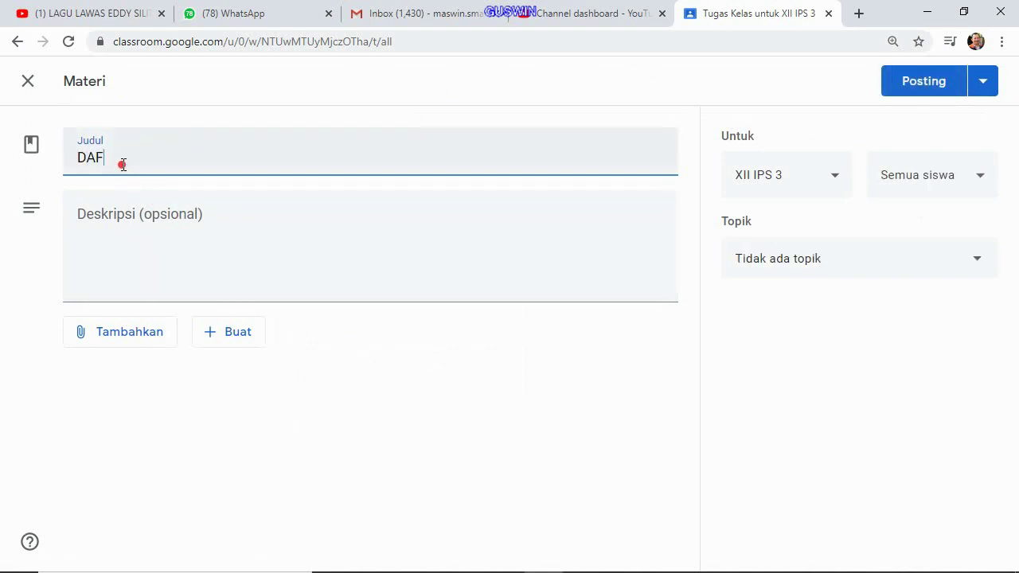
pyautogui.write('TAR HADIR DARING')
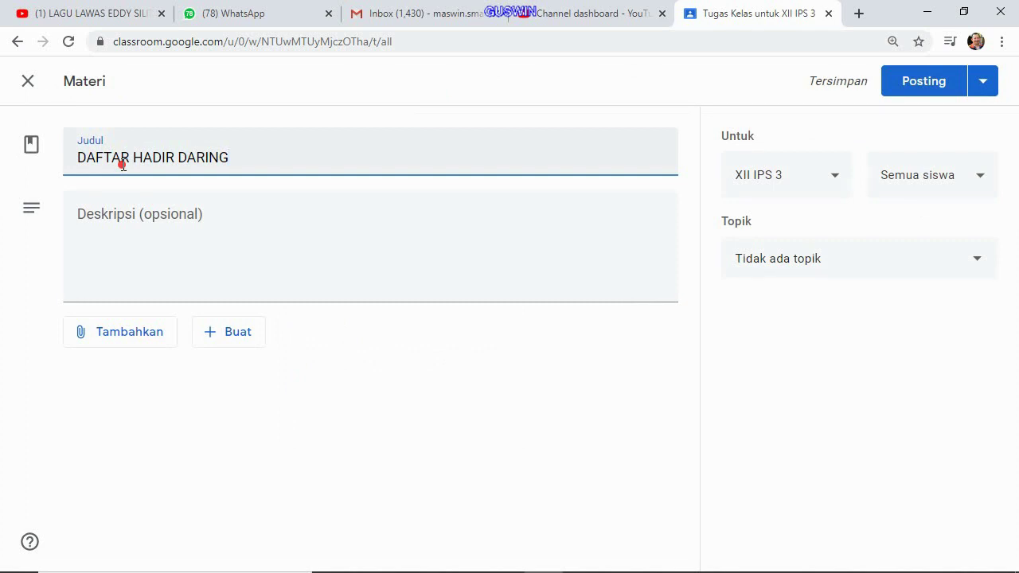
# Enter the material's description as "ISI DAFTAR HADIR SECARA LENGKAP".
pyautogui.click(124, 212)
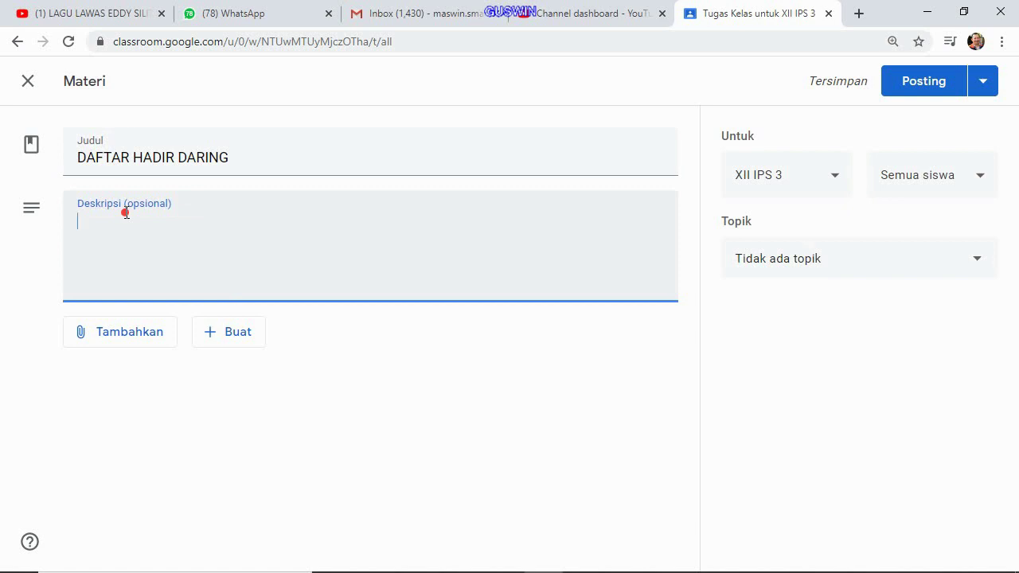
pyautogui.write('ISI SECARA LENGKAP')
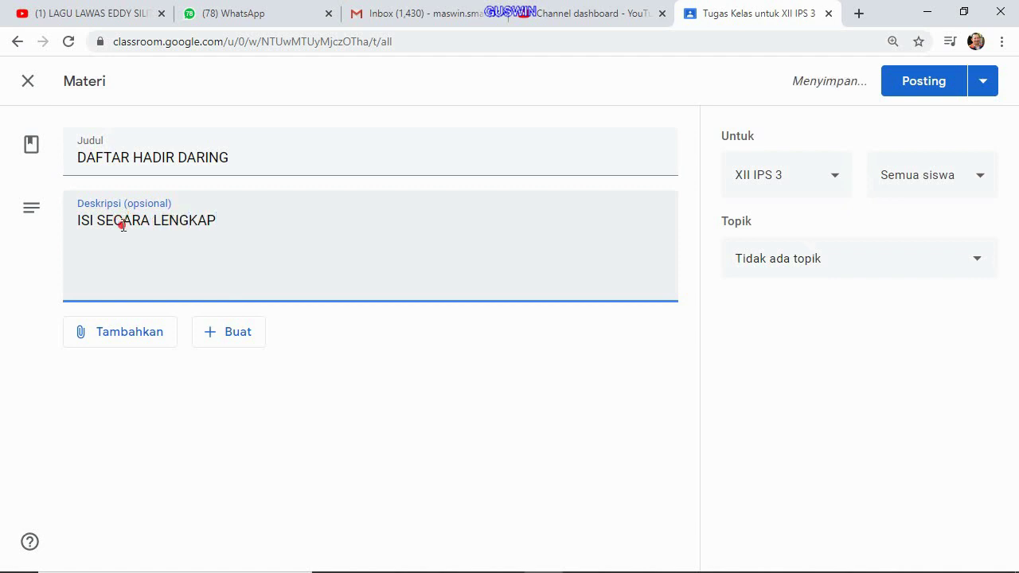
pyautogui.write('DAFTAR ')
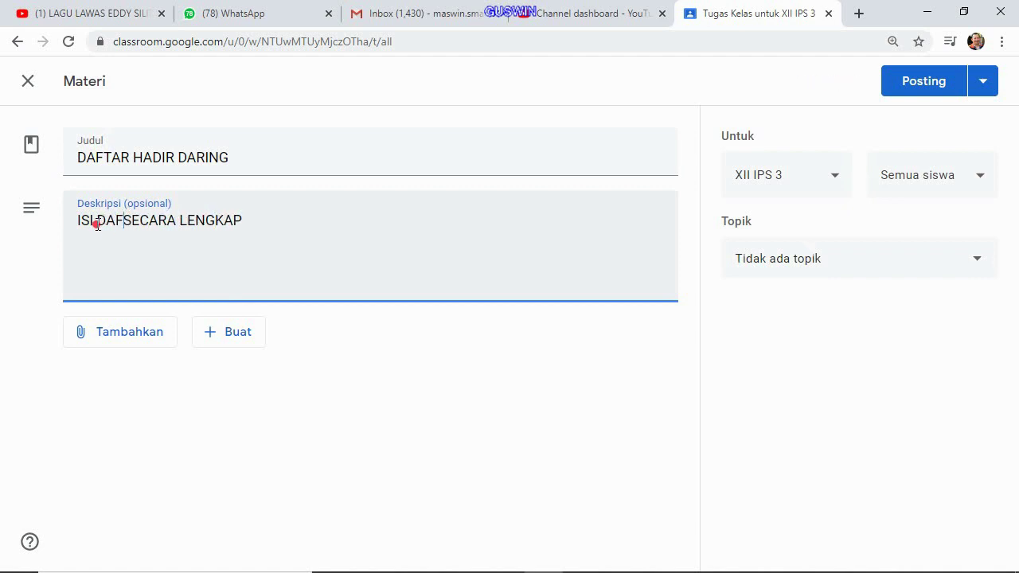
pyautogui.write('HADIR')
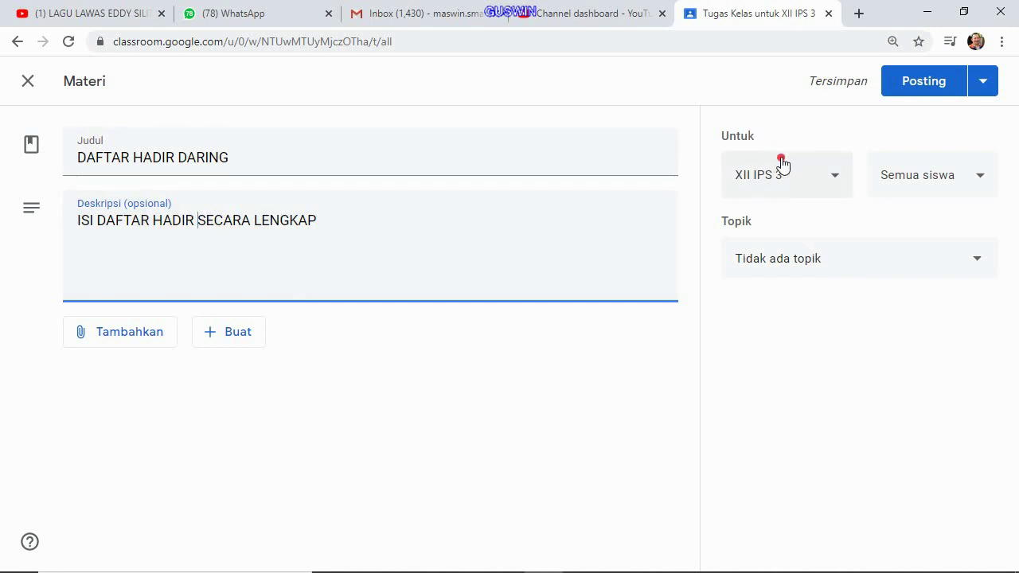
# Check which classes the material can be posted to, and create a new Formulir as its attachment.
pyautogui.click(835, 176)
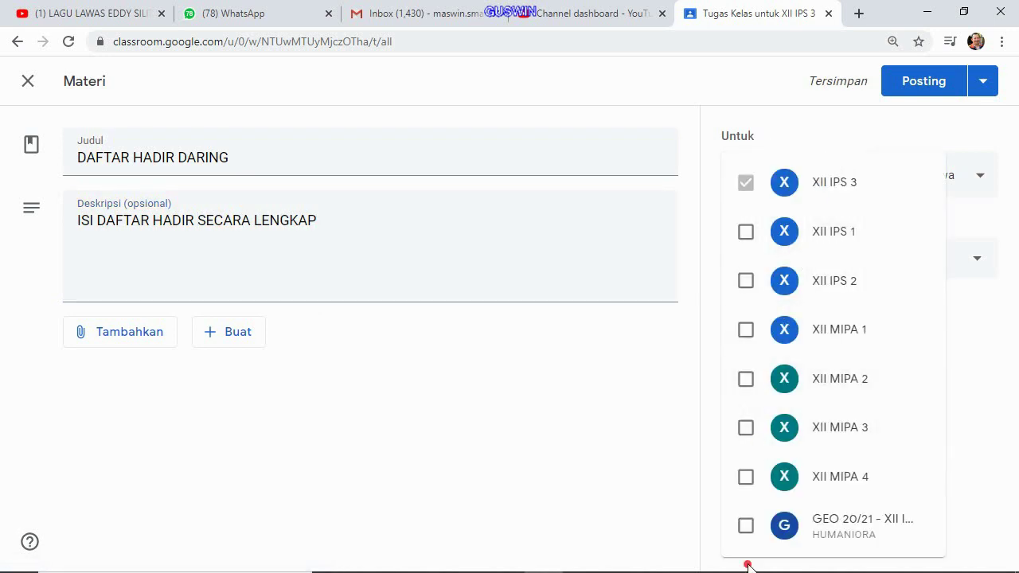
pyautogui.click(604, 250)
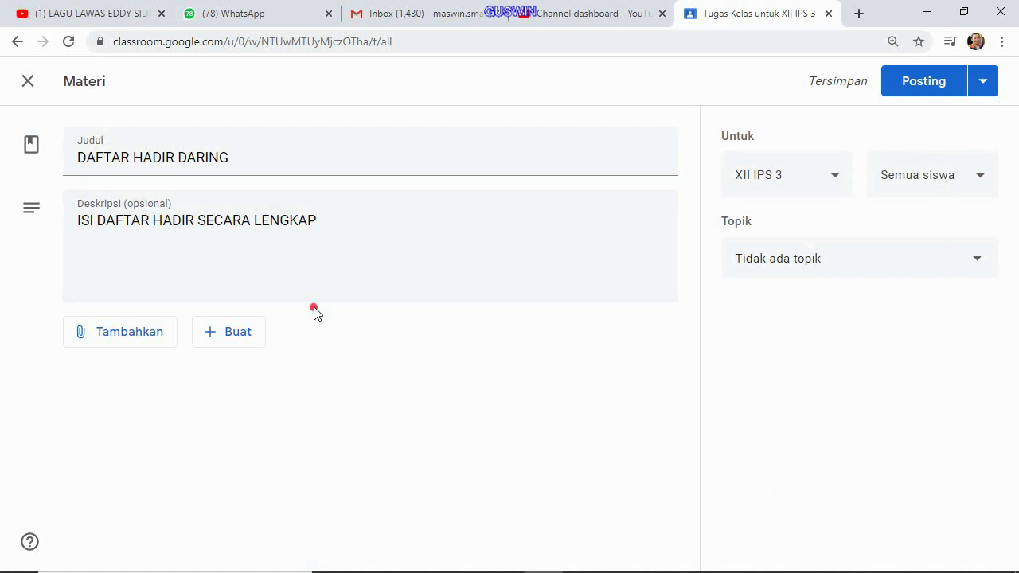
pyautogui.click(214, 335)
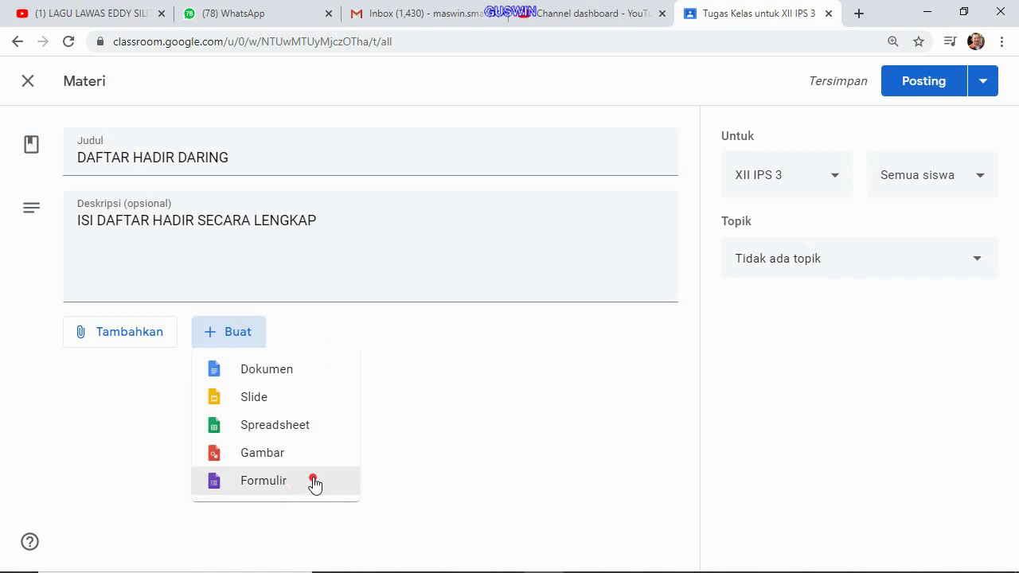
pyautogui.click(275, 489)
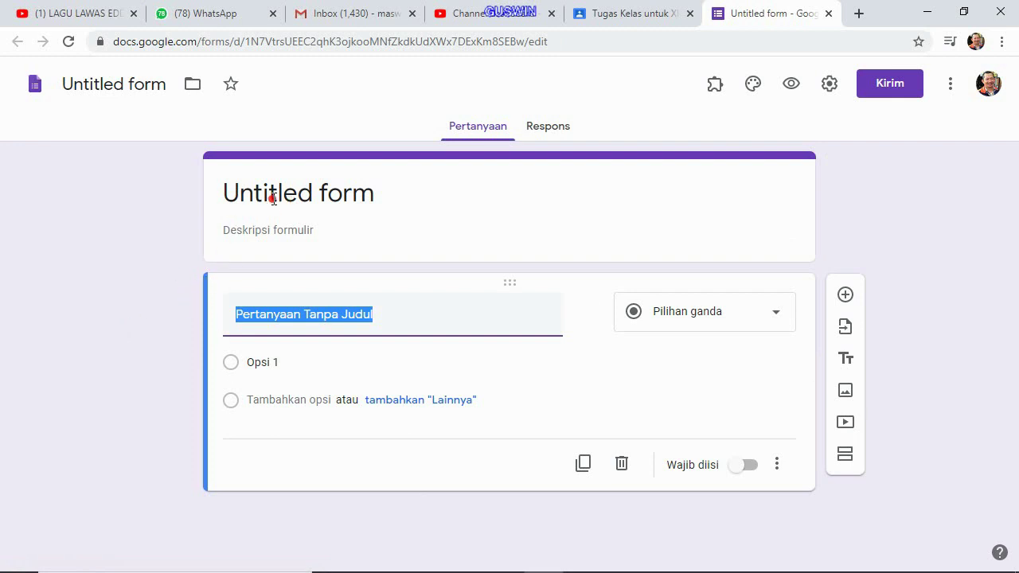
# Rename the untitled form to "DAFTAR HADIR".
pyautogui.click(63, 92)
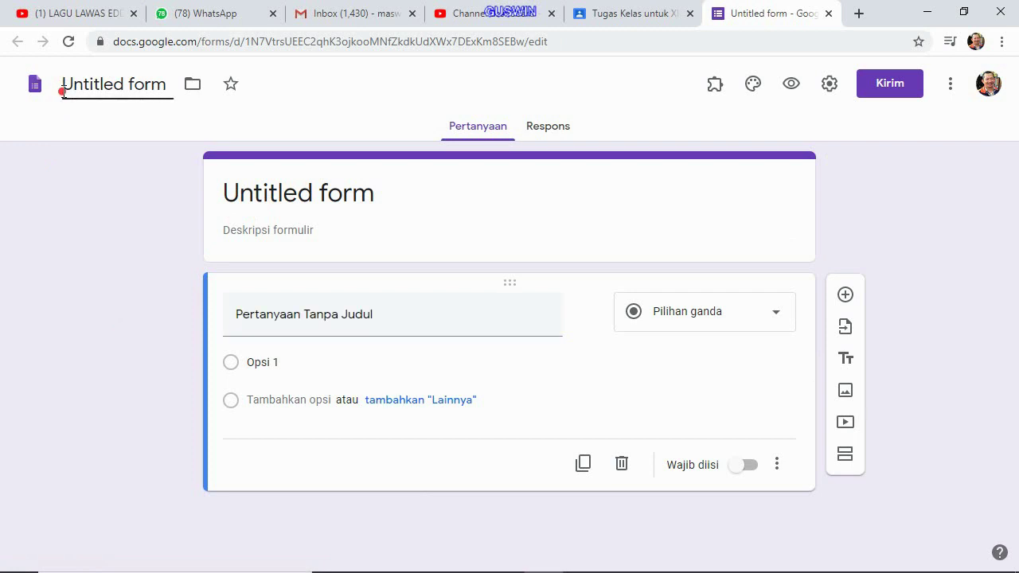
pyautogui.moveTo(63, 91); pyautogui.dragTo(170, 83)
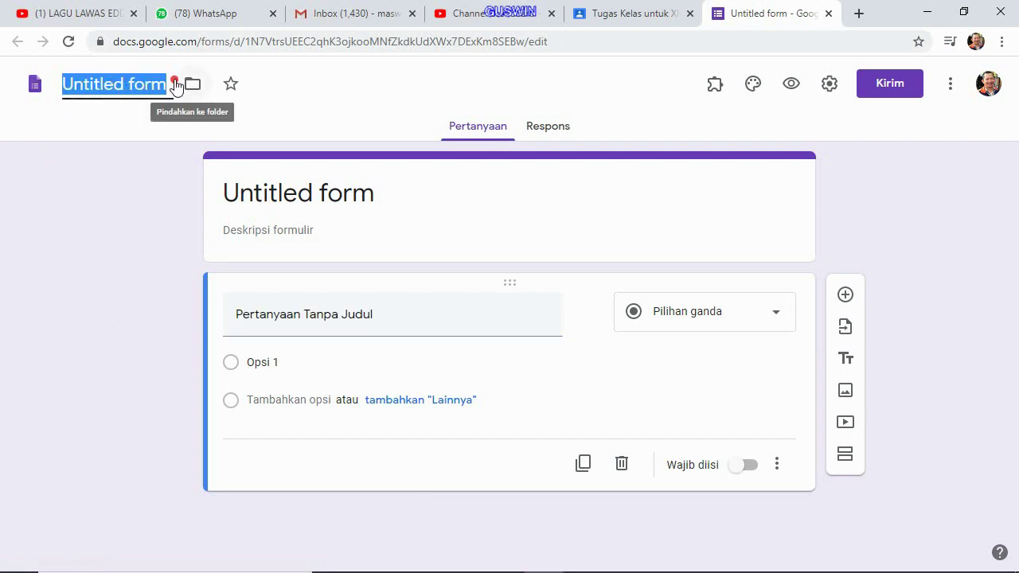
pyautogui.write('DA')
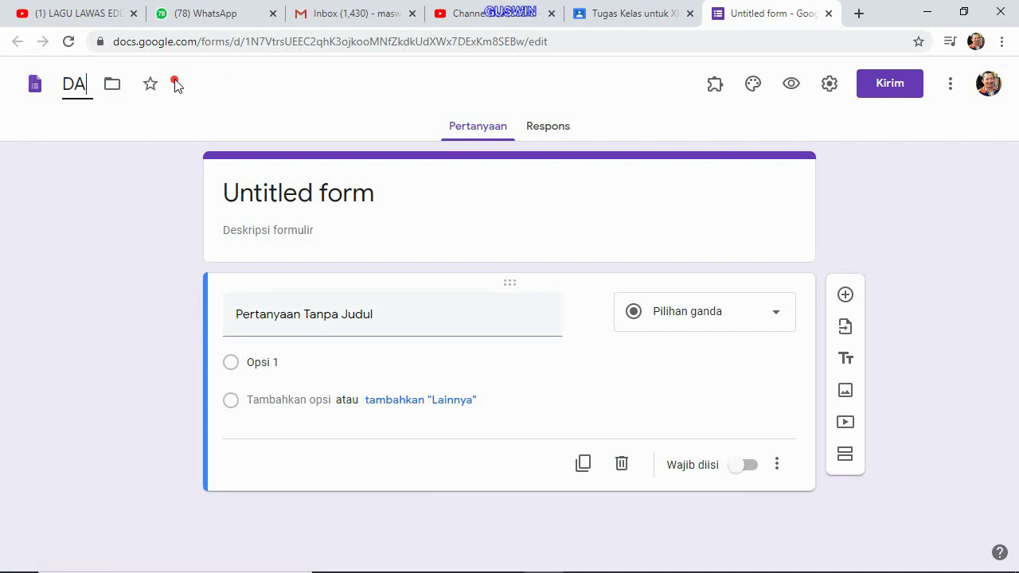
pyautogui.write('FTAR HADIR')
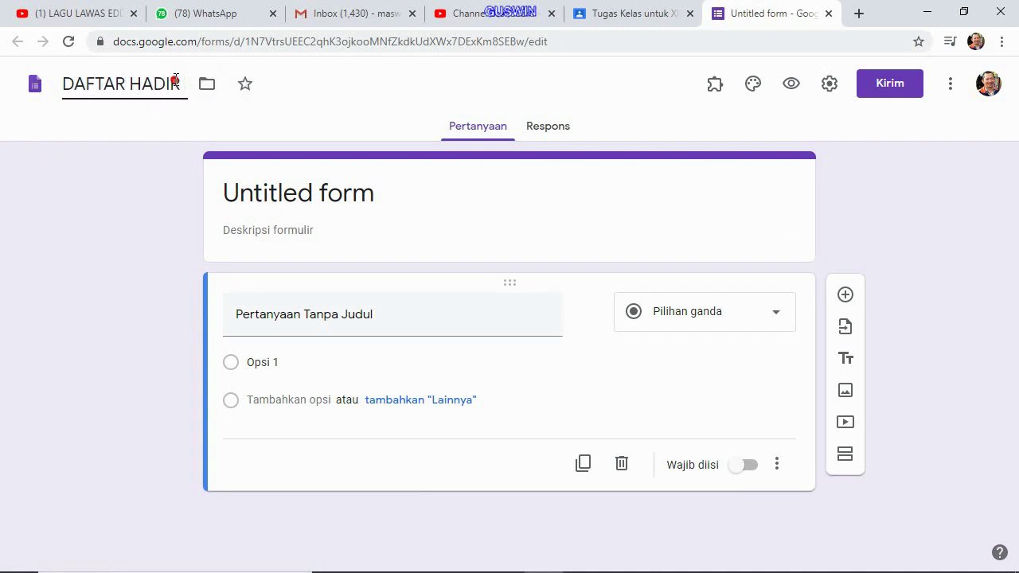
pyautogui.write(' BELAJAR')
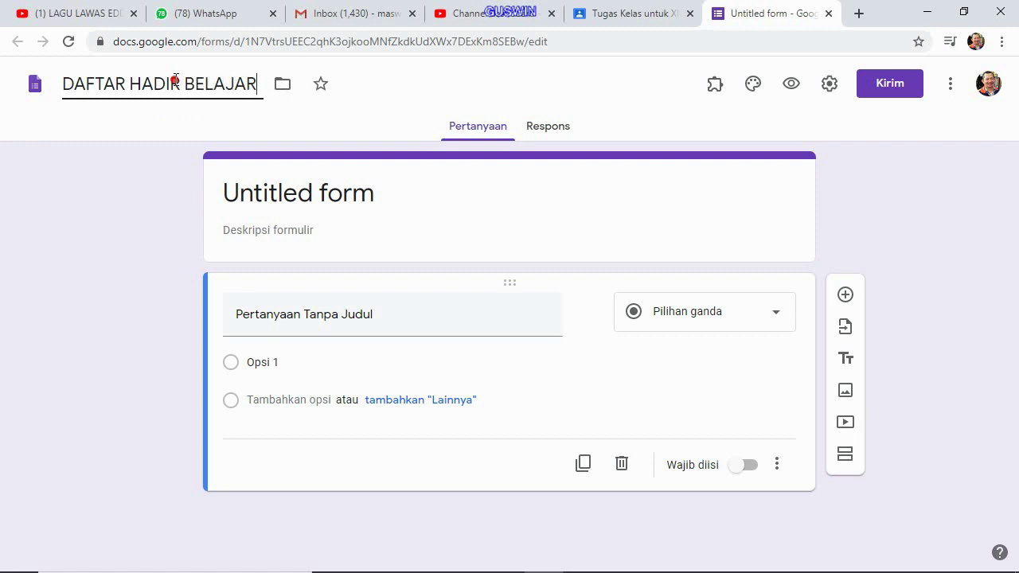
pyautogui.press('BackSpace')
pyautogui.press('BackSpace')
pyautogui.press('BackSpace')
pyautogui.press('BackSpace')
pyautogui.press('BackSpace')
pyautogui.press('BackSpace')
pyautogui.press('BackSpace')
pyautogui.press('BackSpace')
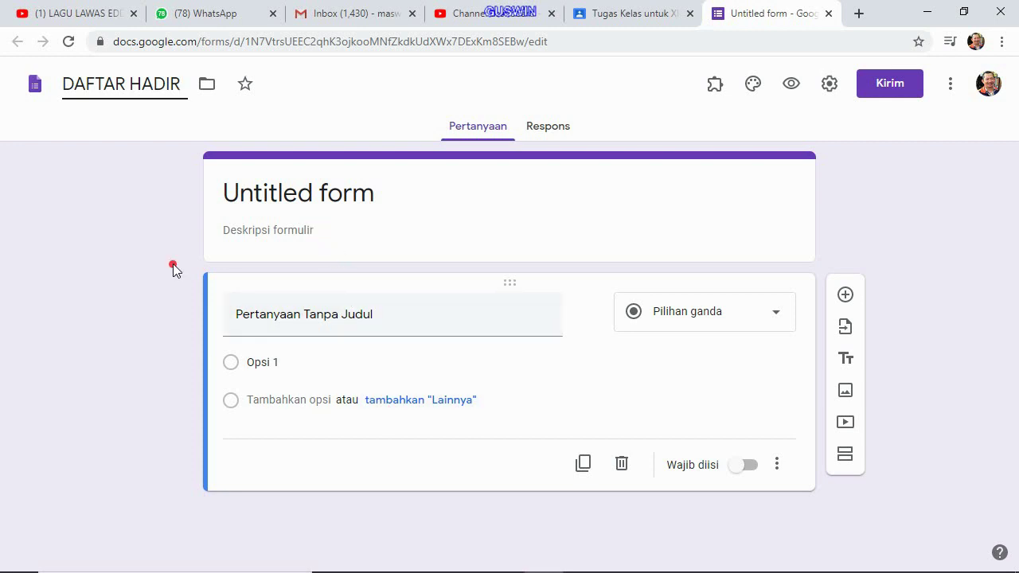
pyautogui.click(89, 286)
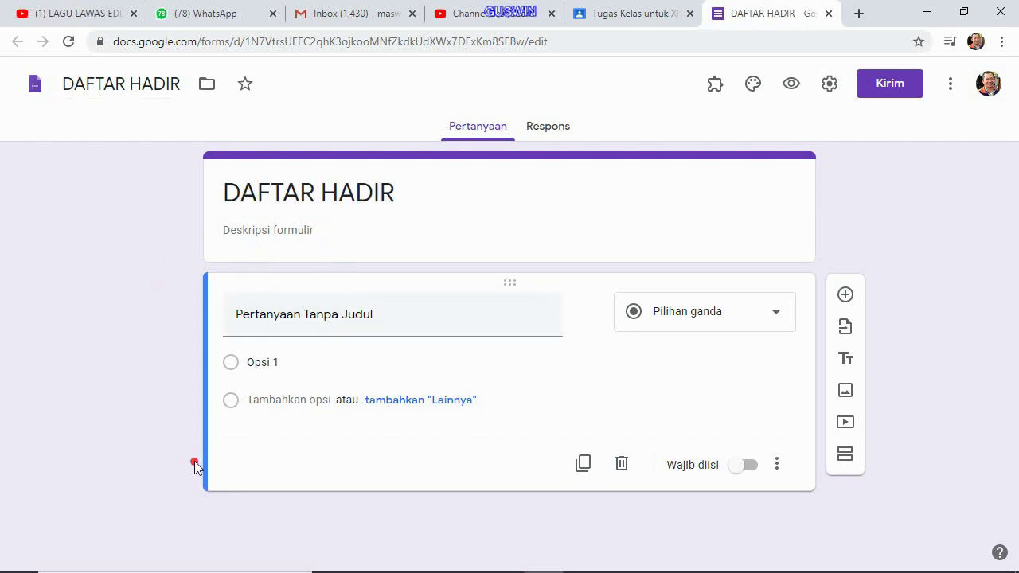
# Enter the form description "ISILAH DAFTAR HADIR INI SECARA LENGKAP DAN TELITI".
pyautogui.click(280, 236)
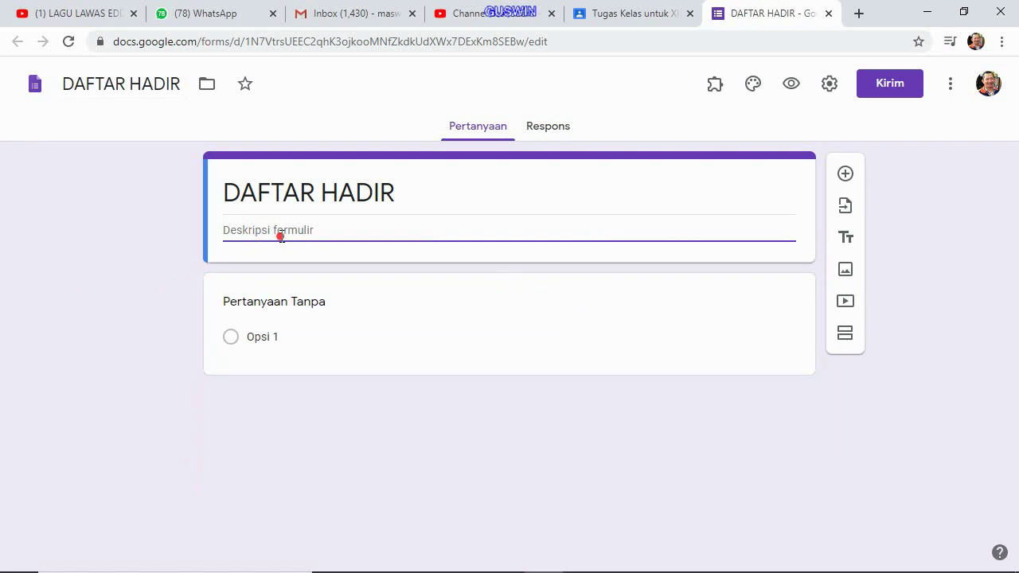
pyautogui.write('ISILAH DAFTAR HADIR INI SE')
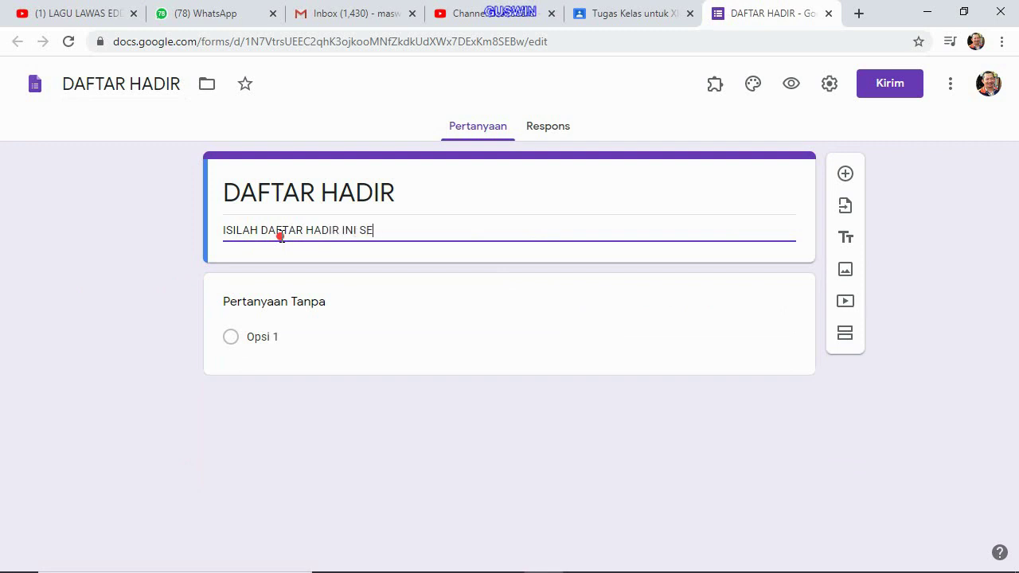
pyautogui.press('BackSpace')
pyautogui.press('BackSpace')
pyautogui.press('BackSpace')
pyautogui.press('BackSpace')
pyautogui.write('AN TELITI')
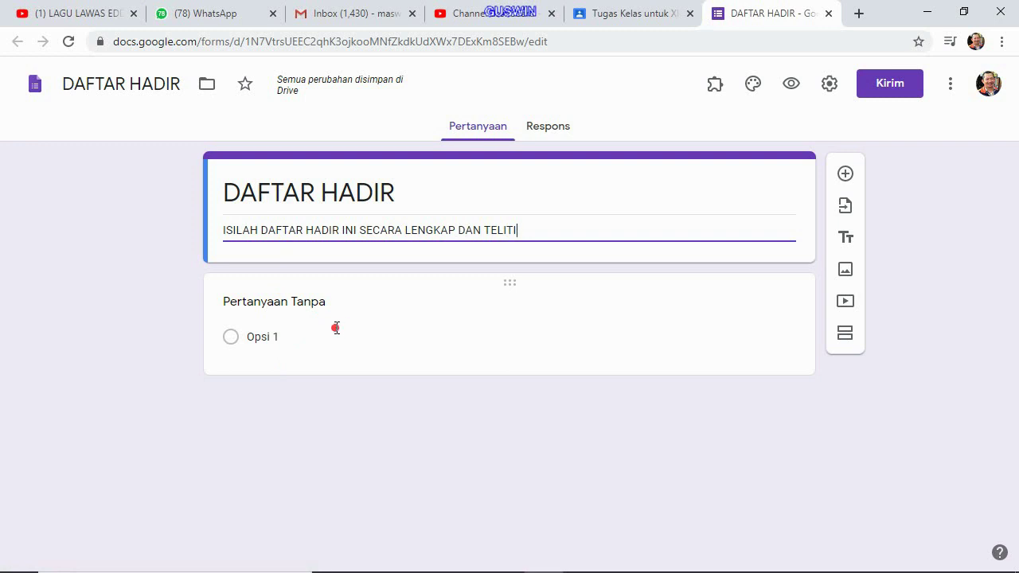
# Title the first question "TANGGAL" as a Tanggal-type question and make it required.
pyautogui.click(322, 301)
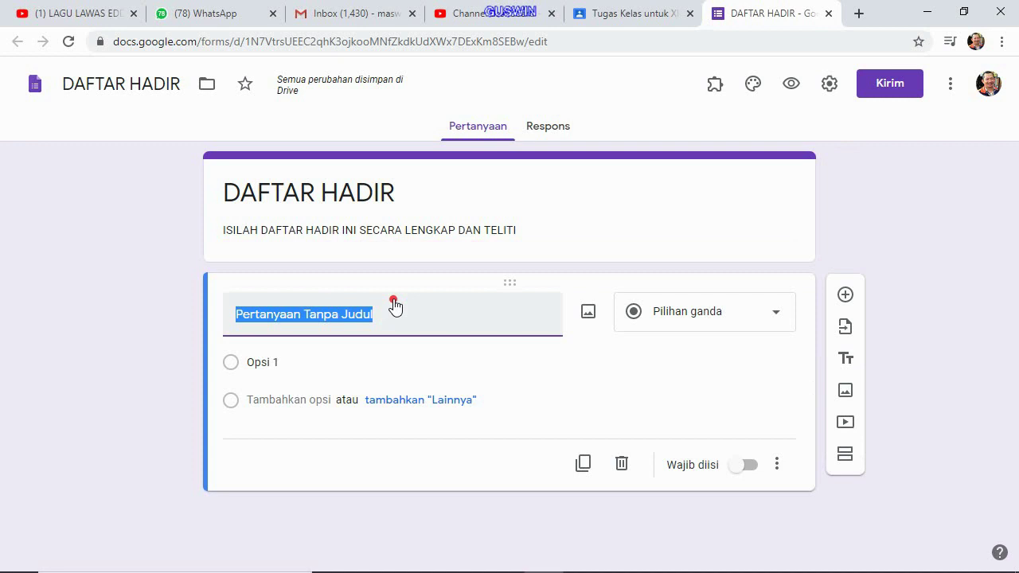
pyautogui.write('TANGGAL')
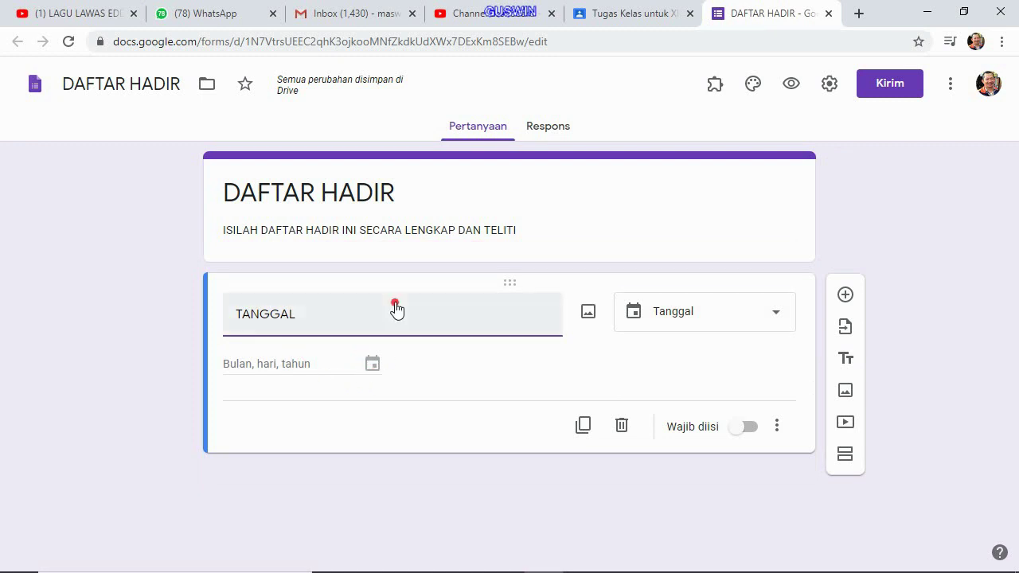
pyautogui.click(752, 430)
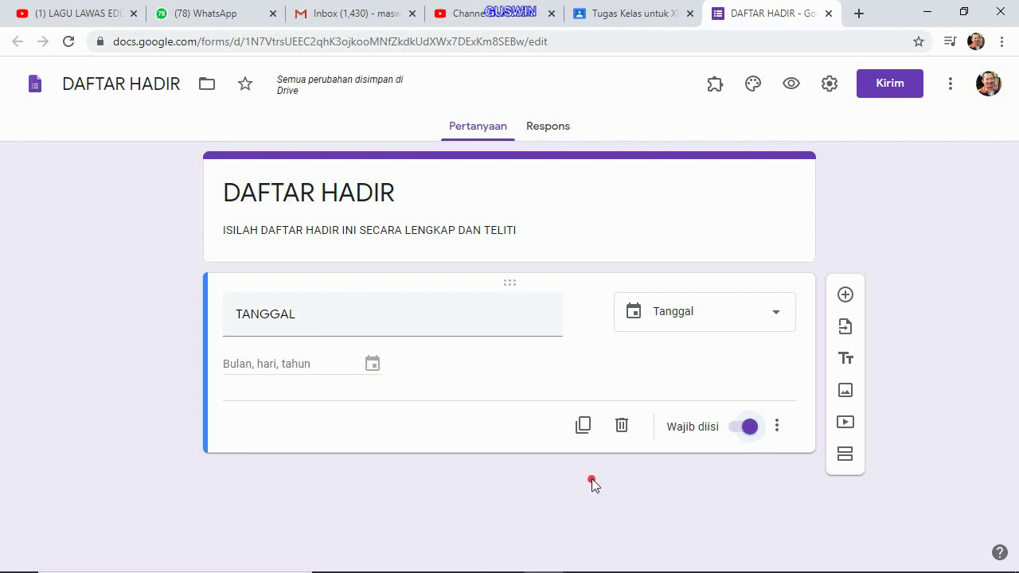
# Duplicate the TANGGAL question and retitle the copy "N I S" as a required short-answer question.
pyautogui.click(582, 435)
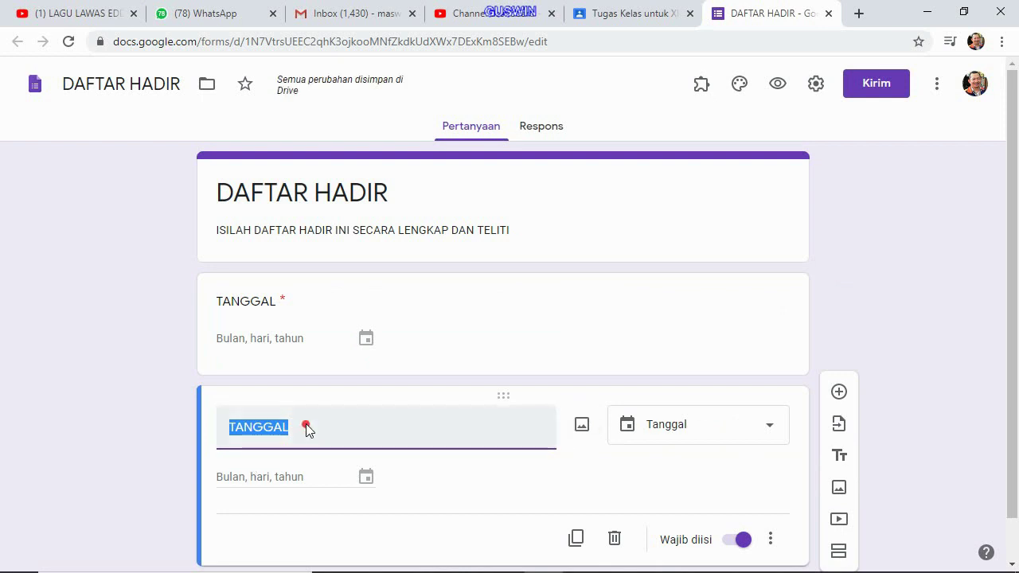
pyautogui.write('N I')
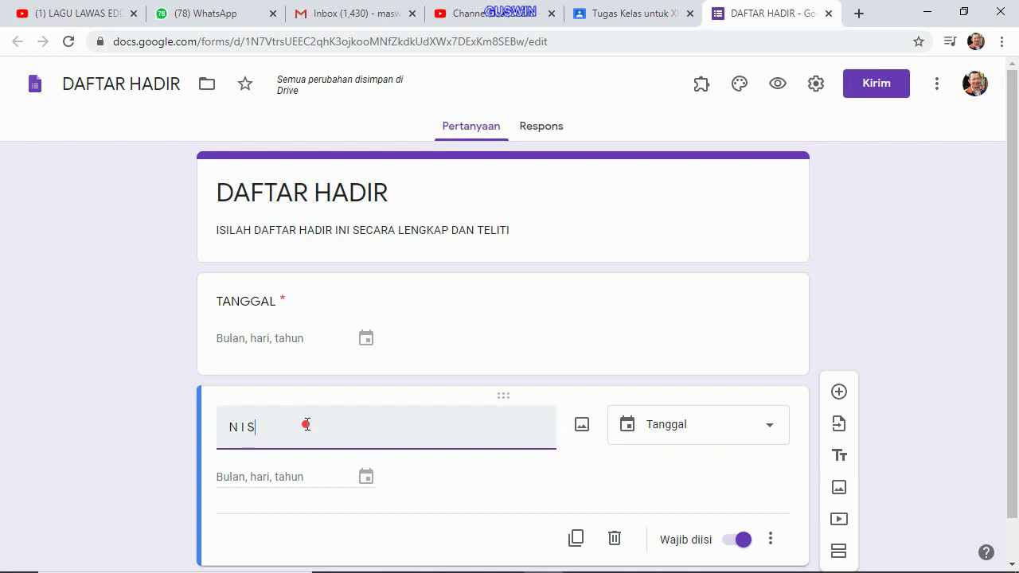
pyautogui.write(' S')
pyautogui.scroll(-2, 306, 425)
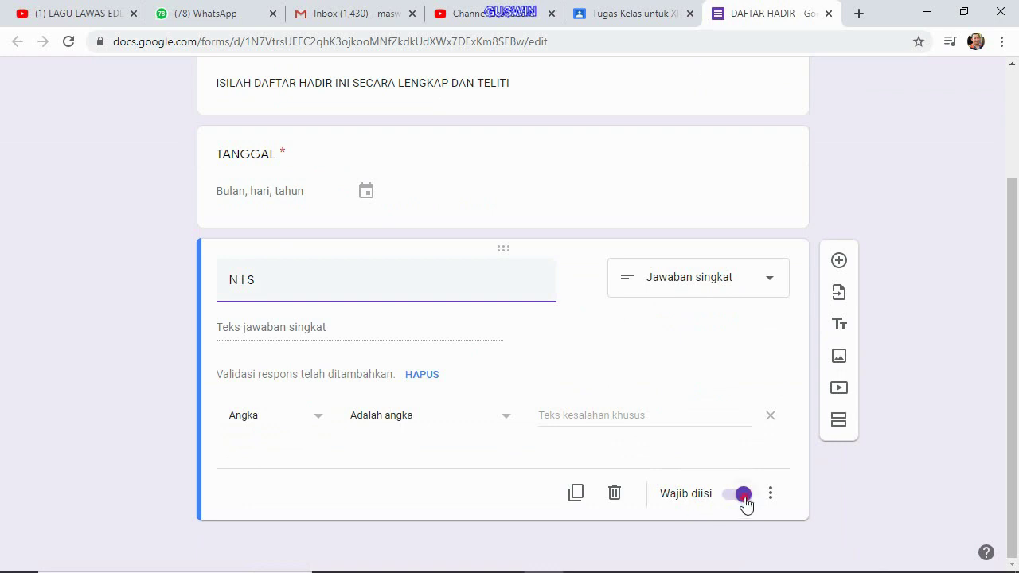
# Duplicate the N I S question, retitle the copy "N A M A" and set its response validation to Teks.
pyautogui.click(575, 492)
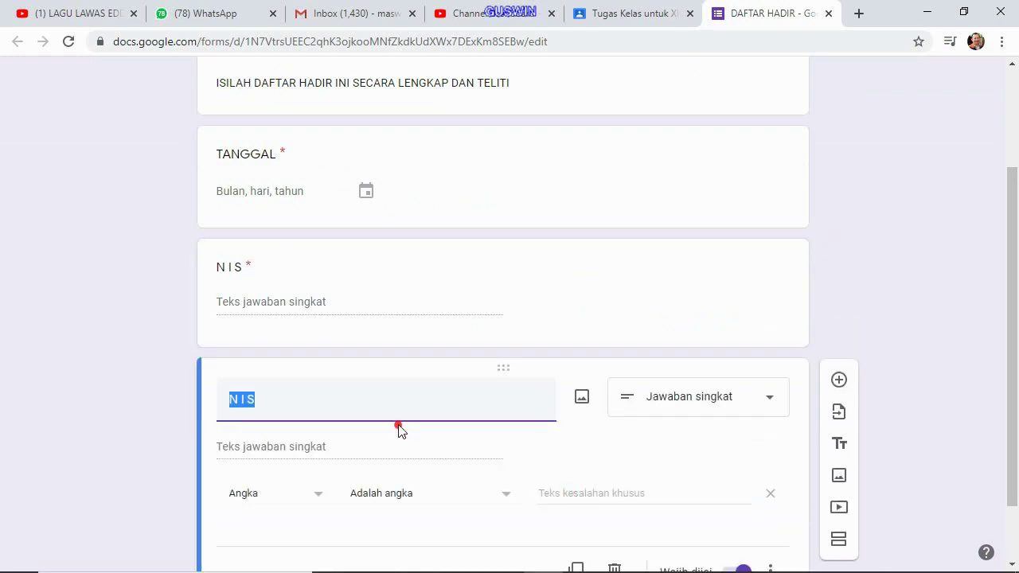
pyautogui.write('N')
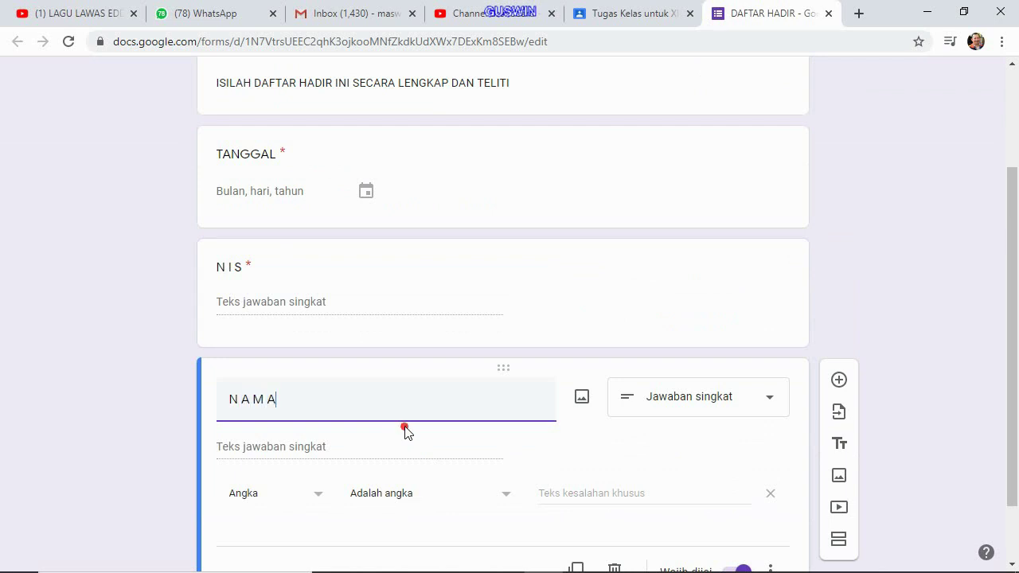
pyautogui.scroll(-1, 271, 482)
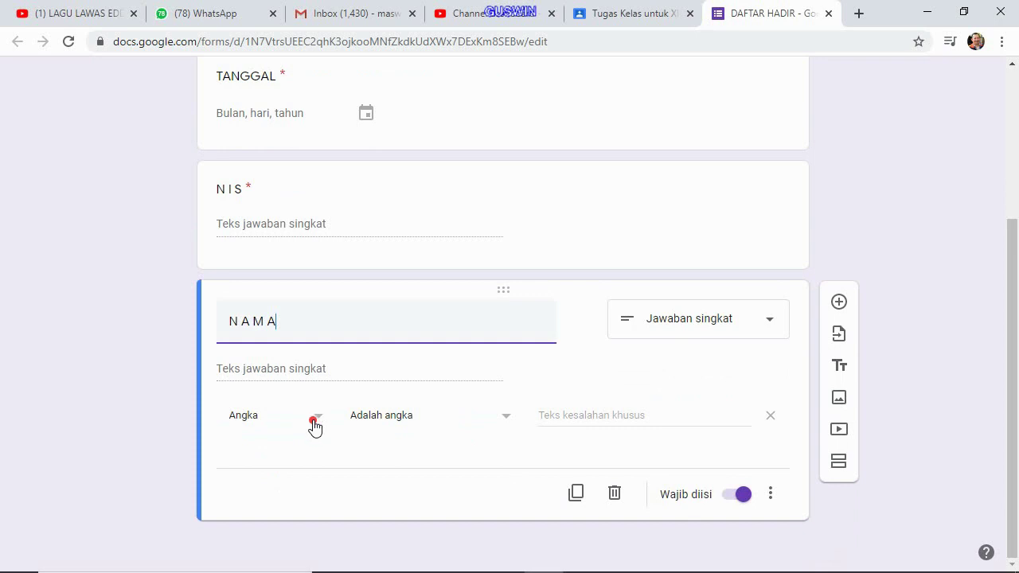
pyautogui.click(315, 417)
pyautogui.click(263, 468)
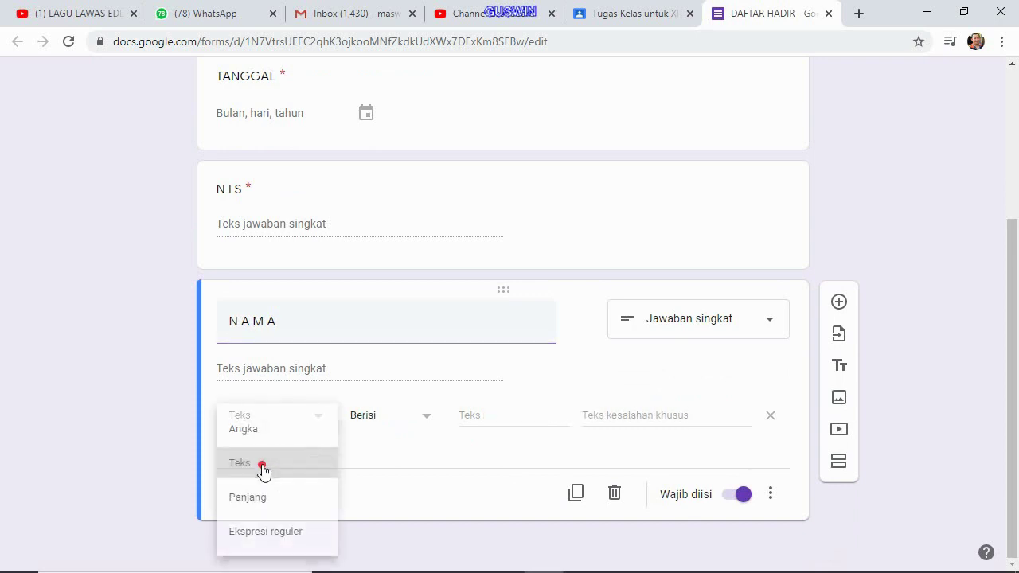
# Duplicate the N A M A question, change the copy to the Drop-down type and retitle it "KELAS".
pyautogui.scroll(2, 490, 339)
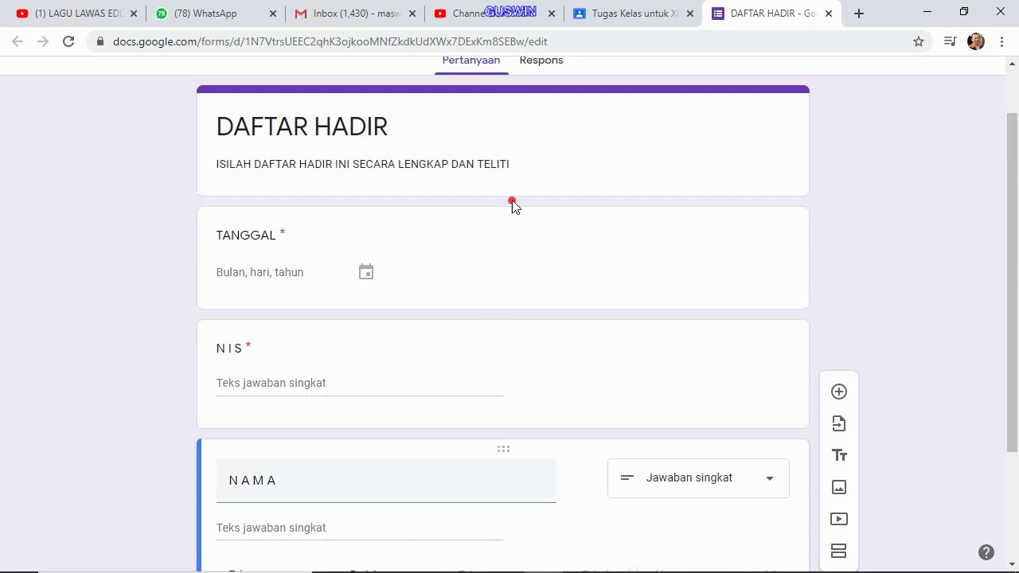
pyautogui.scroll(-2, 511, 199)
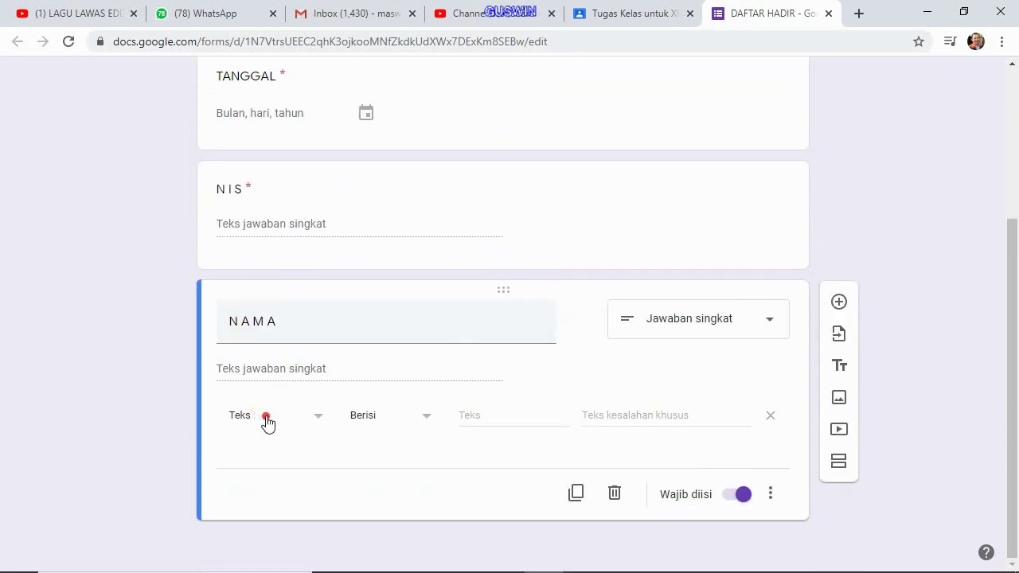
pyautogui.scroll(4, 265, 417)
pyautogui.scroll(-1, 307, 353)
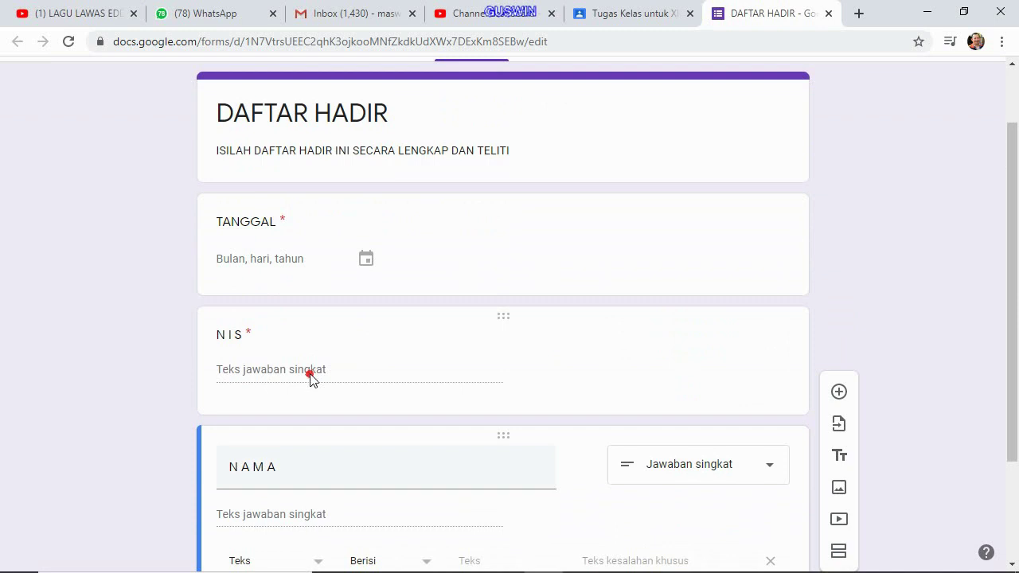
pyautogui.scroll(-2, 310, 387)
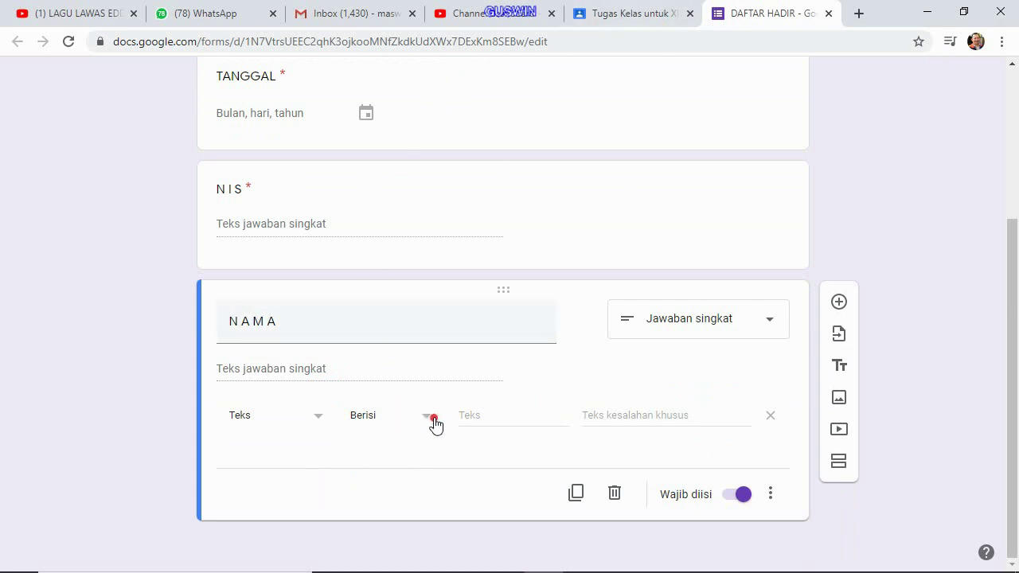
pyautogui.click(578, 495)
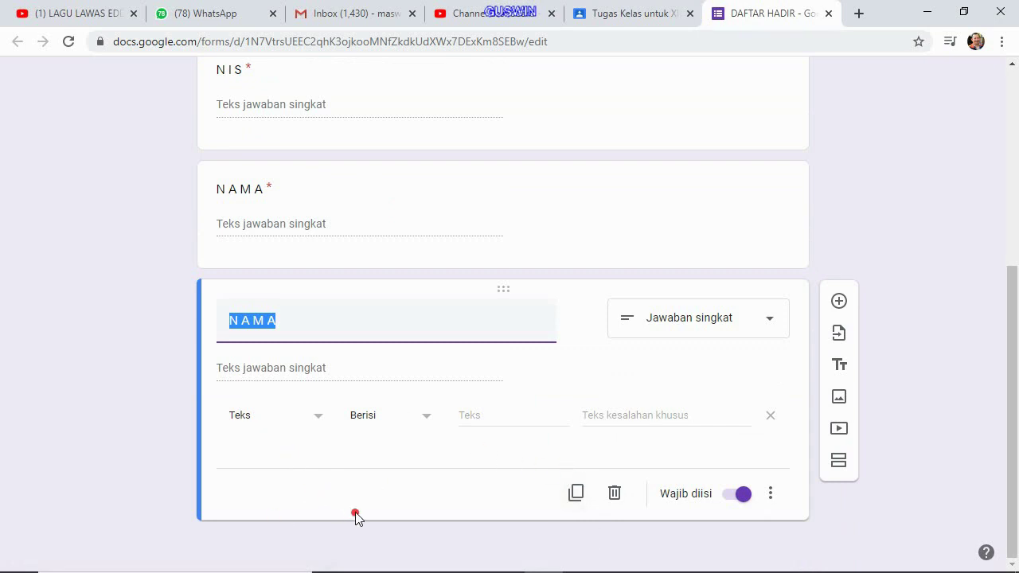
pyautogui.click(760, 331)
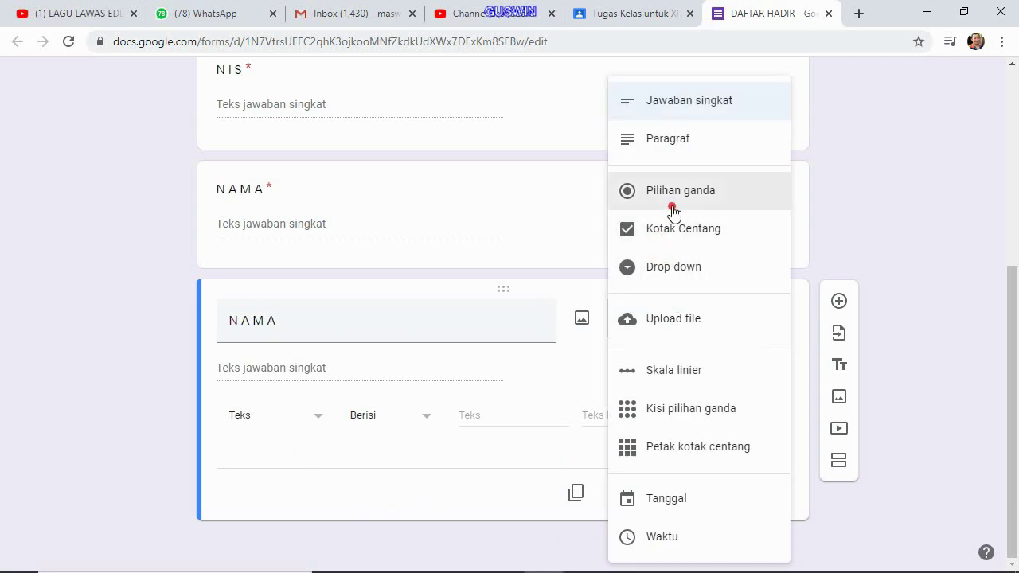
pyautogui.click(663, 272)
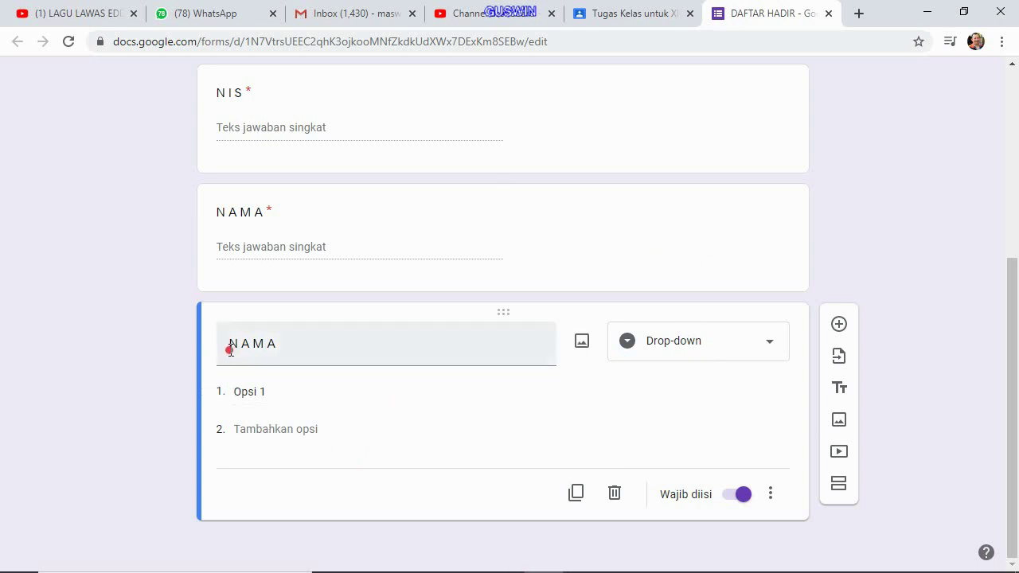
pyautogui.moveTo(229, 343); pyautogui.dragTo(270, 343)
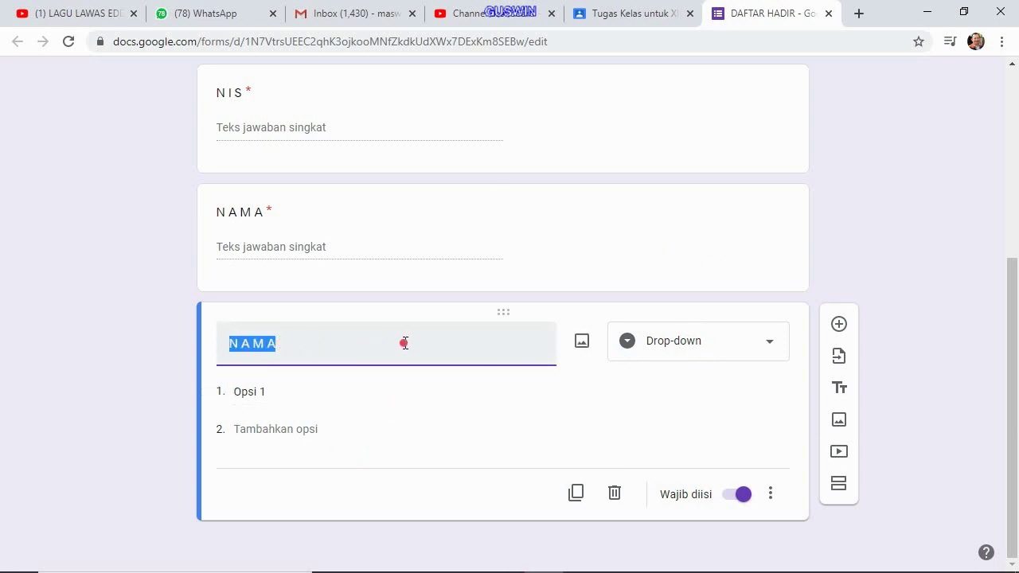
pyautogui.write('KELAS')
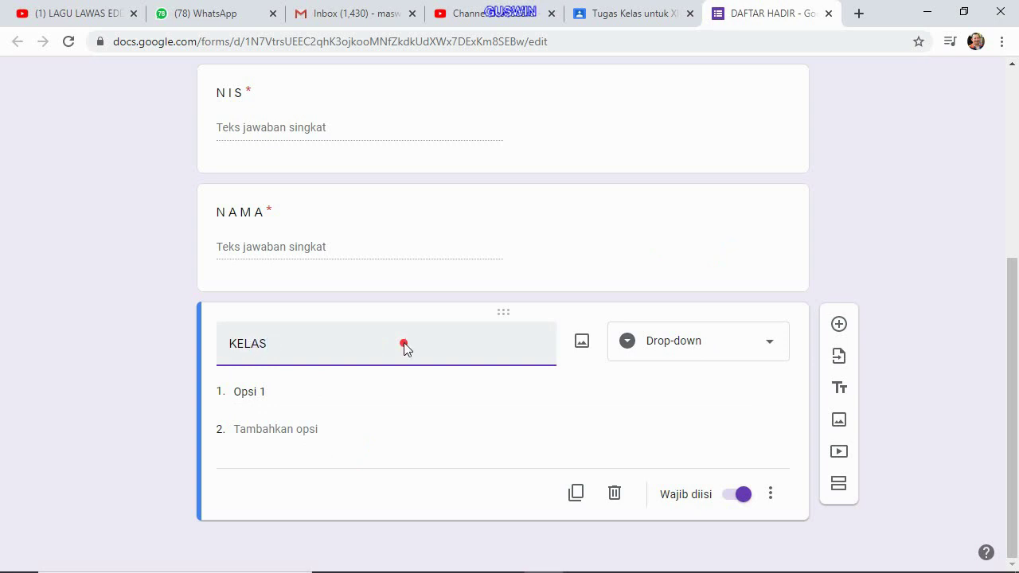
# Enter the KELAS drop-down options "XII MIPA 1", "XII MIPA 2", "XII MIPA 3" and "XII MIPA 4".
pyautogui.click(275, 390)
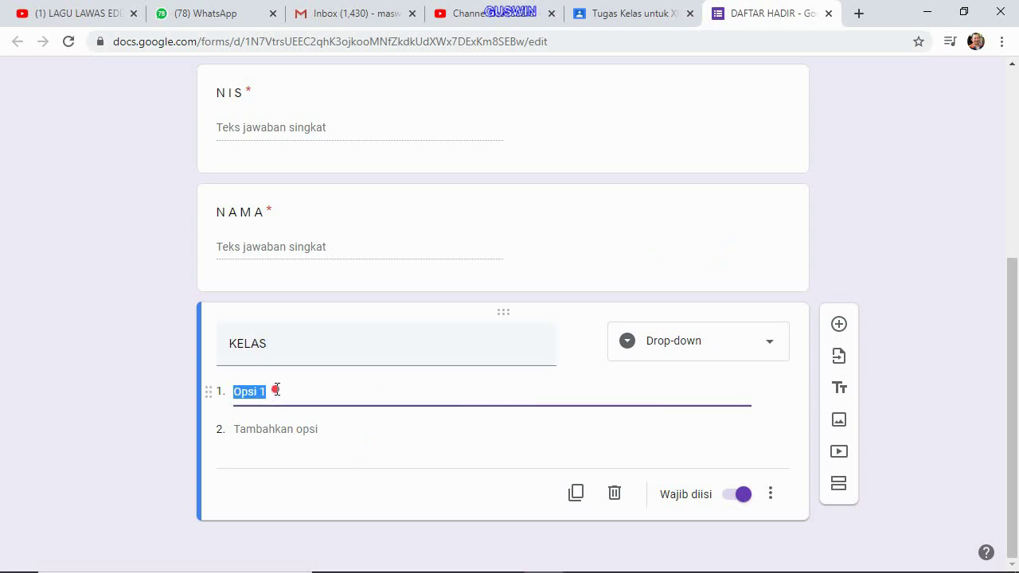
pyautogui.write('XII MIPA')
pyautogui.press('Return')
pyautogui.write('XII MIPA')
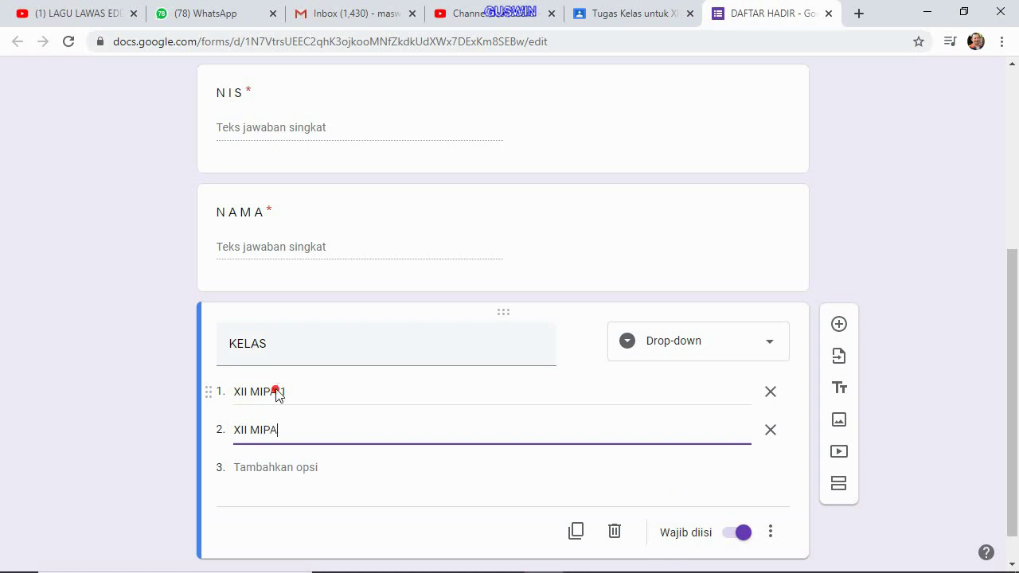
pyautogui.write(' 2')
pyautogui.press('Return')
pyautogui.write('XII MIPA 3')
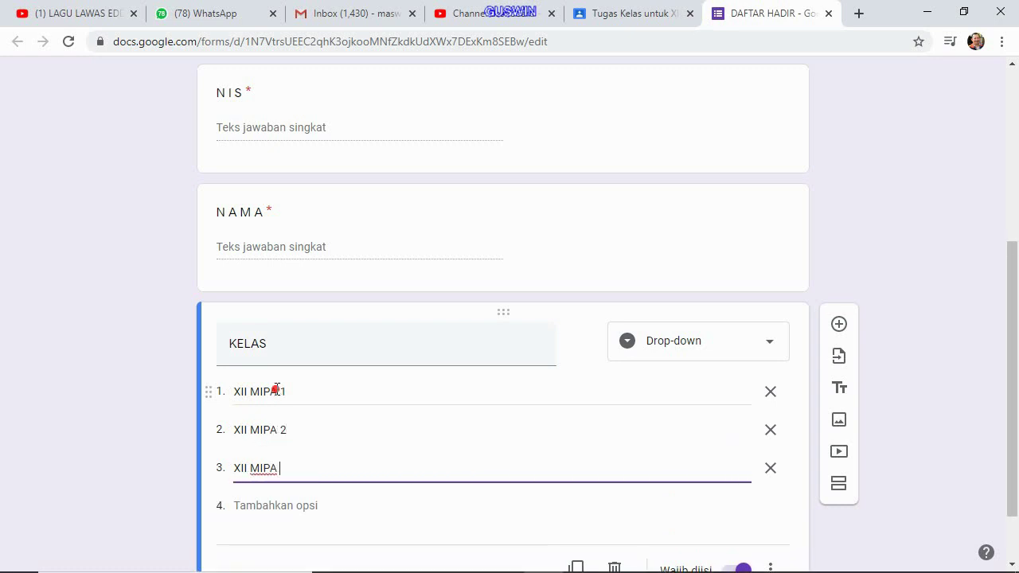
pyautogui.press('Return')
pyautogui.write('XII ')
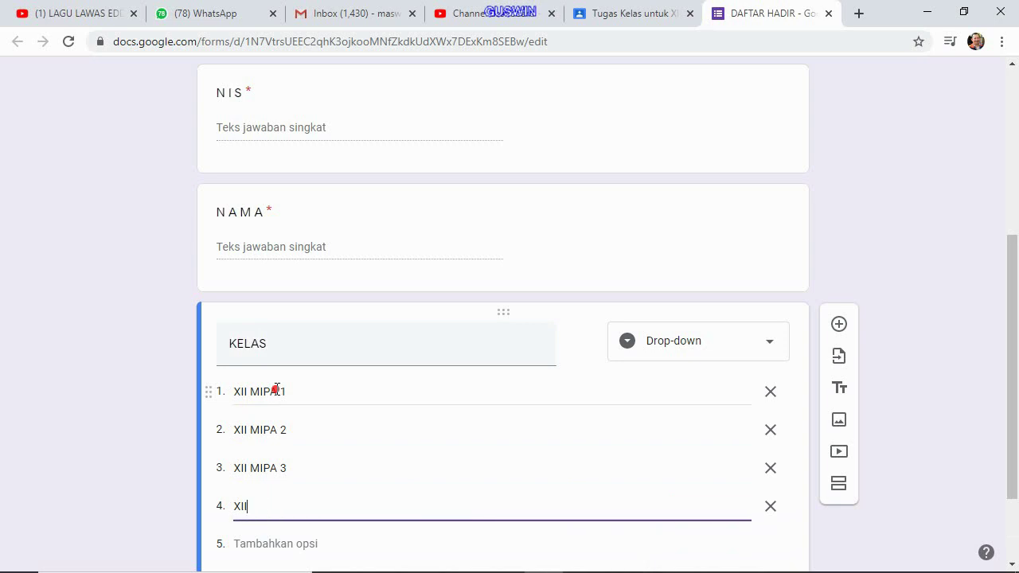
pyautogui.write('MIPA 4')
pyautogui.press('Return')
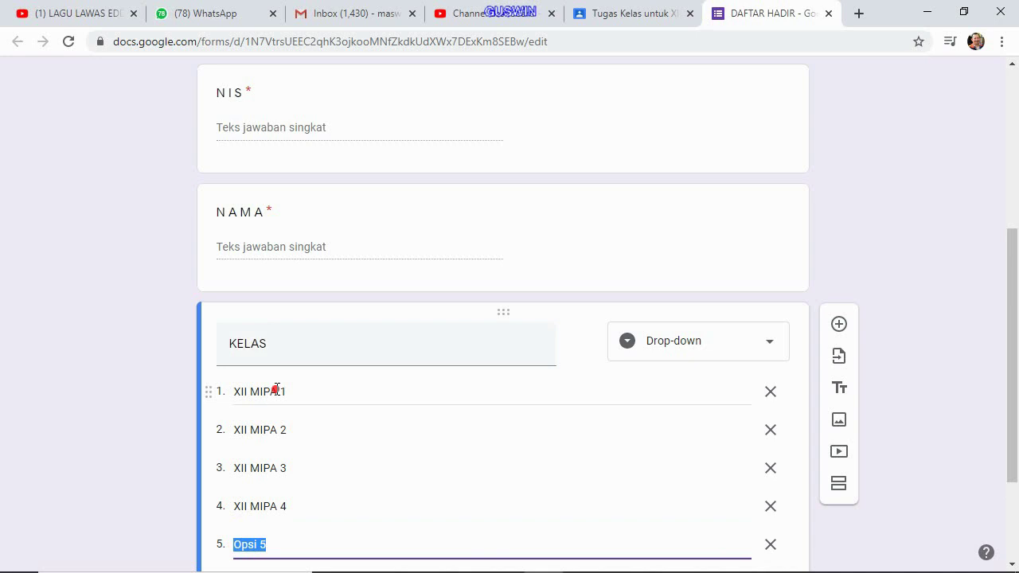
# Add the options "XII IPS 1", "XII IPS 2" and "XII IPS 3" to the KELAS drop-down question.
pyautogui.write('XII IPS 1')
pyautogui.press('Return')
pyautogui.write('XII IPS 2')
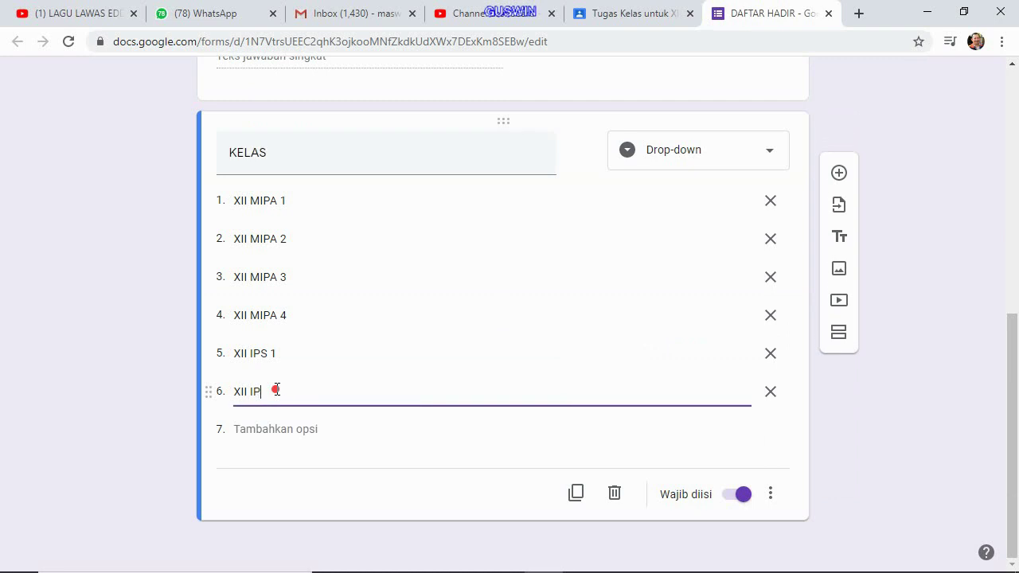
pyautogui.press('Return')
pyautogui.write('X')
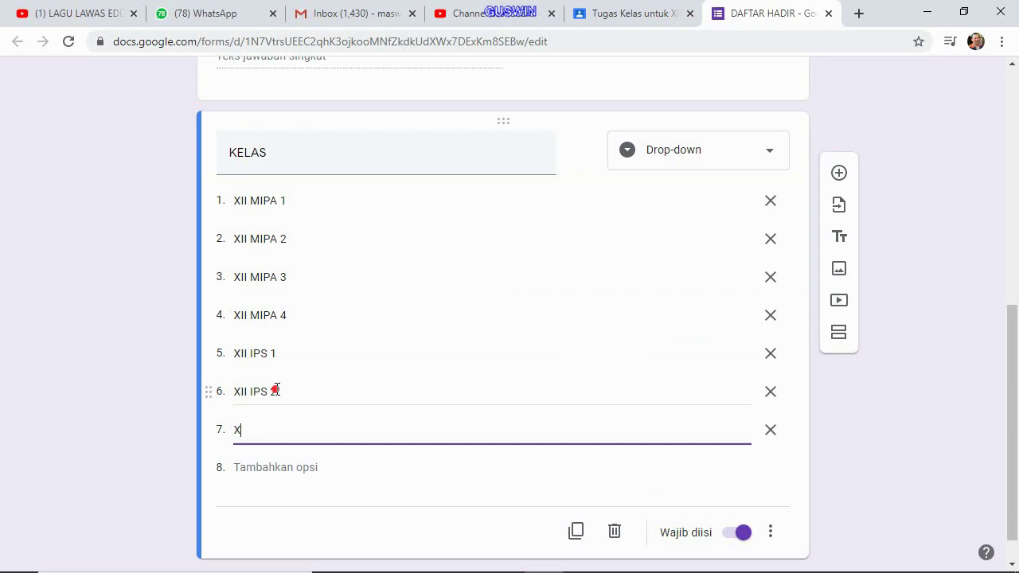
pyautogui.write('II IPS 3')
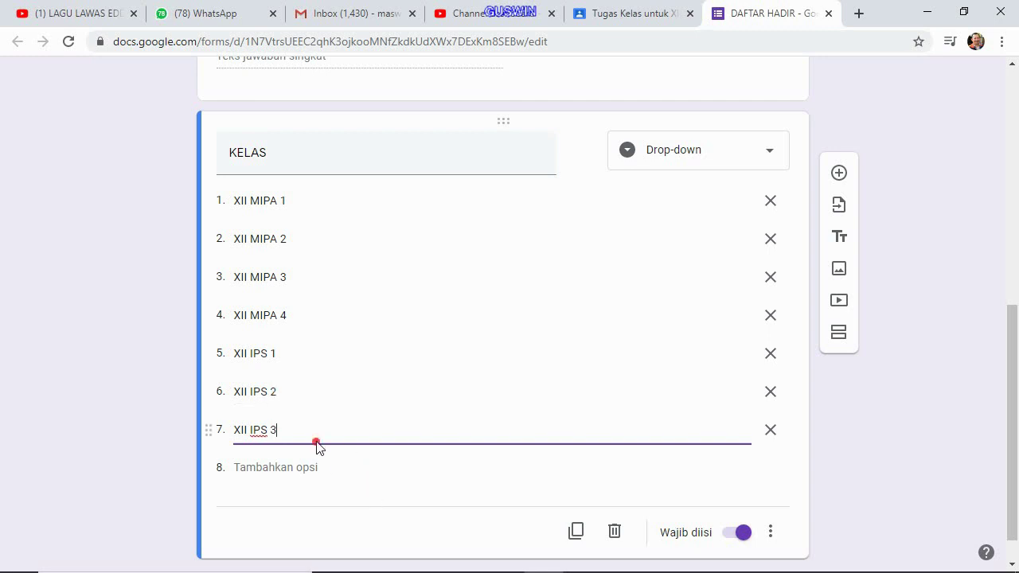
pyautogui.scroll(2, 603, 272)
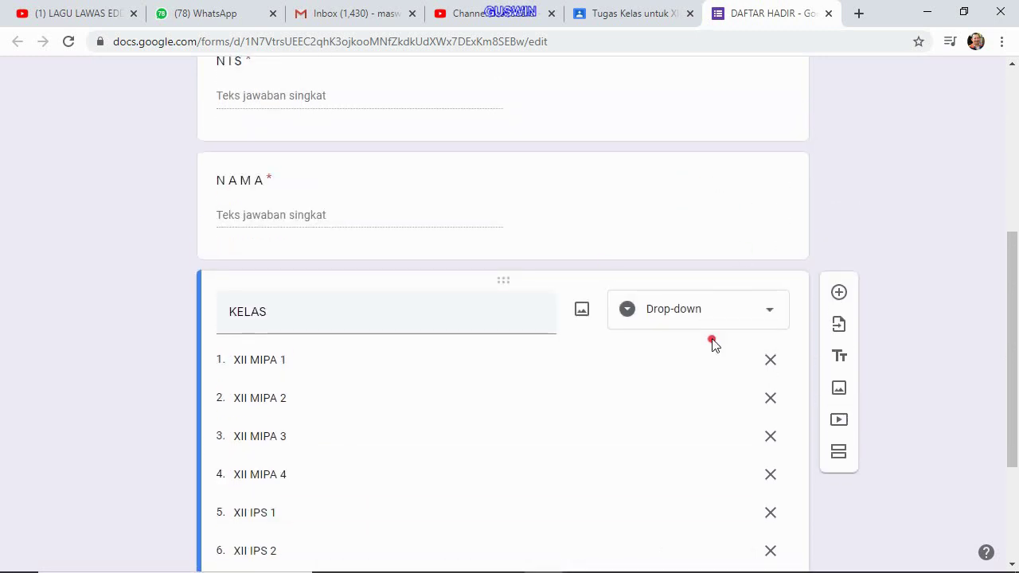
pyautogui.scroll(-3, 700, 350)
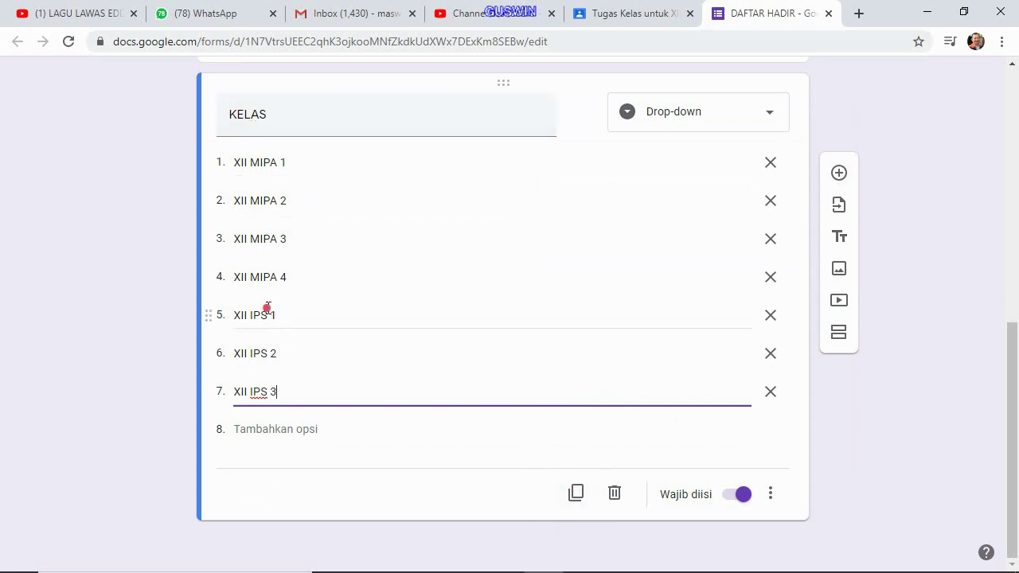
# Add a new question titled "REFLEKSI" below KELAS and set its type to Drop-down.
pyautogui.click(847, 171)
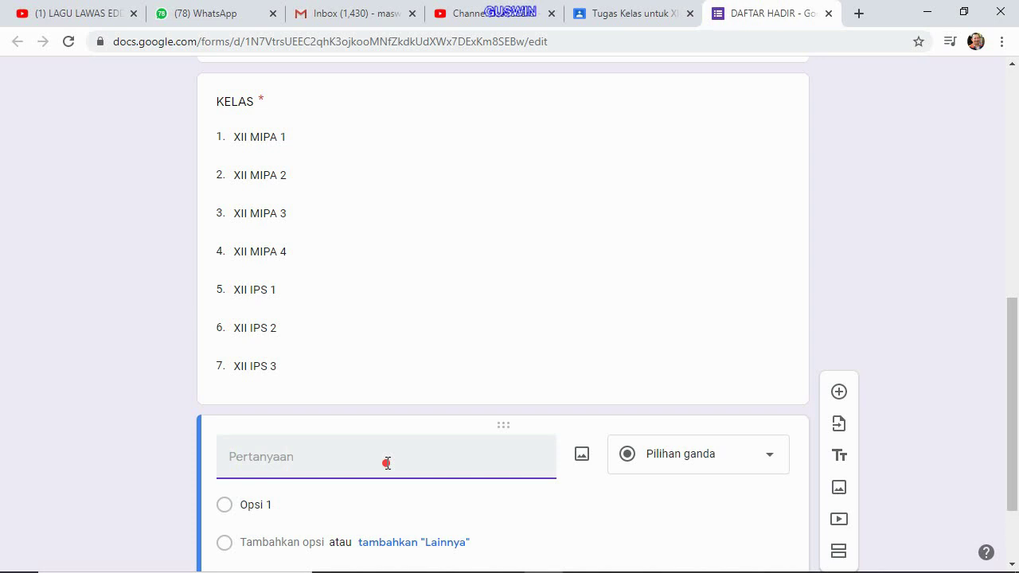
pyautogui.write('REFLEKSI')
pyautogui.scroll(-2, 677, 498)
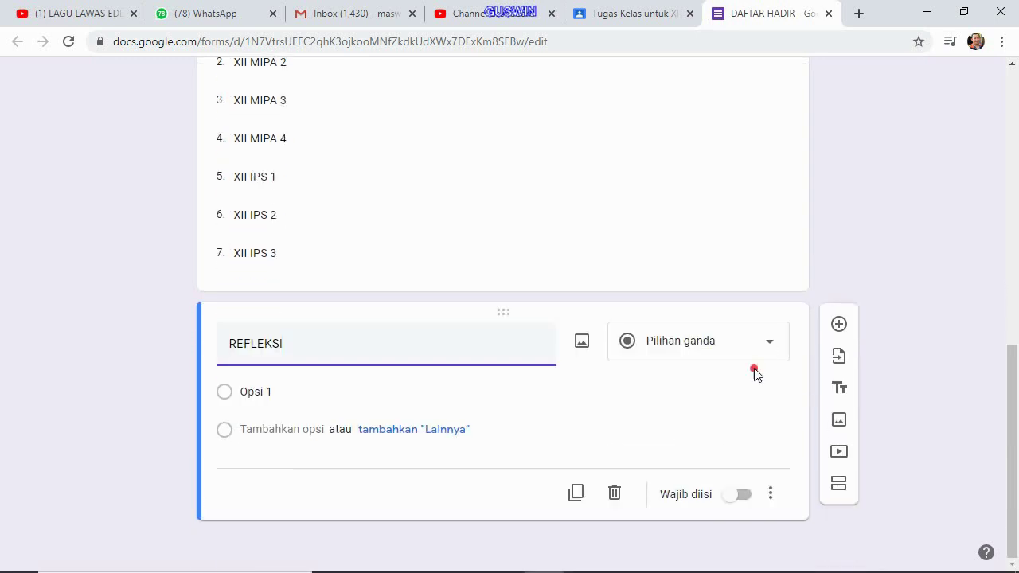
pyautogui.click(766, 343)
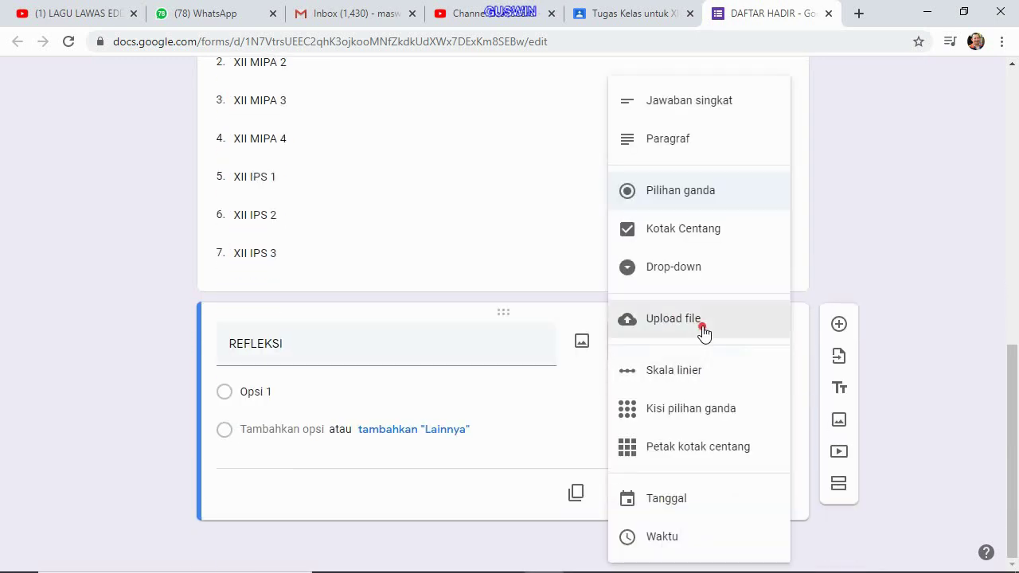
pyautogui.click(701, 267)
# Enter the REFLEKSI drop-down options "Sangat Faham", "Faham" and "Kurang Faham".
pyautogui.click(308, 397)
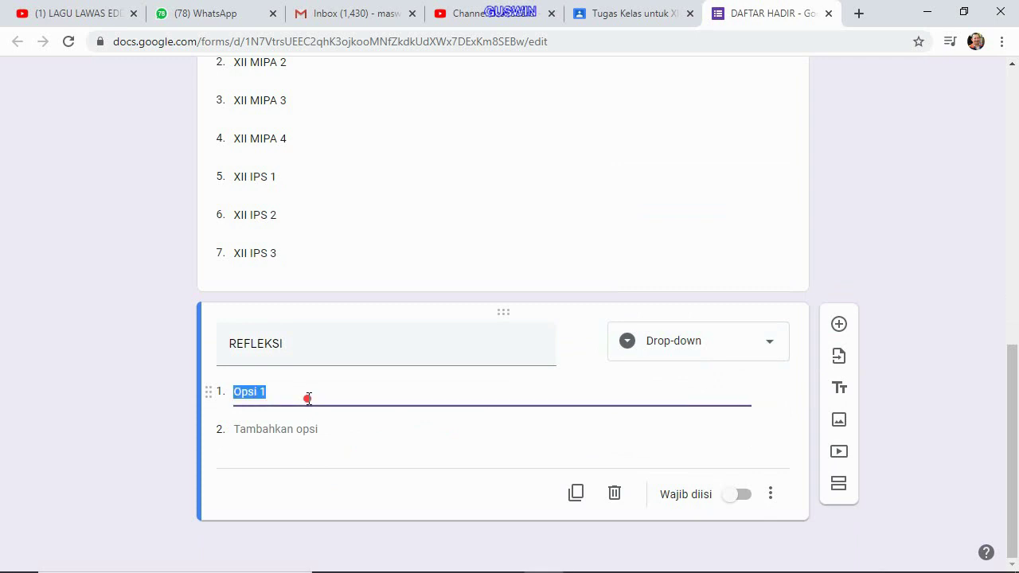
pyautogui.write('sANGAT')
pyautogui.press('BackSpace')
pyautogui.press('BackSpace')
pyautogui.press('BackSpace')
pyautogui.press('BackSpace')
pyautogui.write('Sangat Faham')
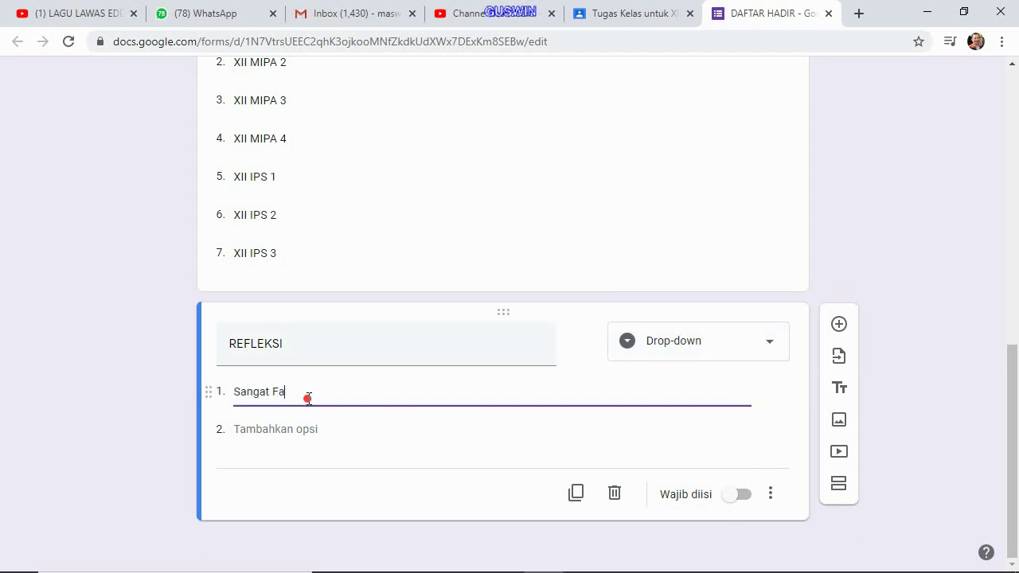
pyautogui.click(310, 430)
pyautogui.write('Faham')
pyautogui.click(298, 473)
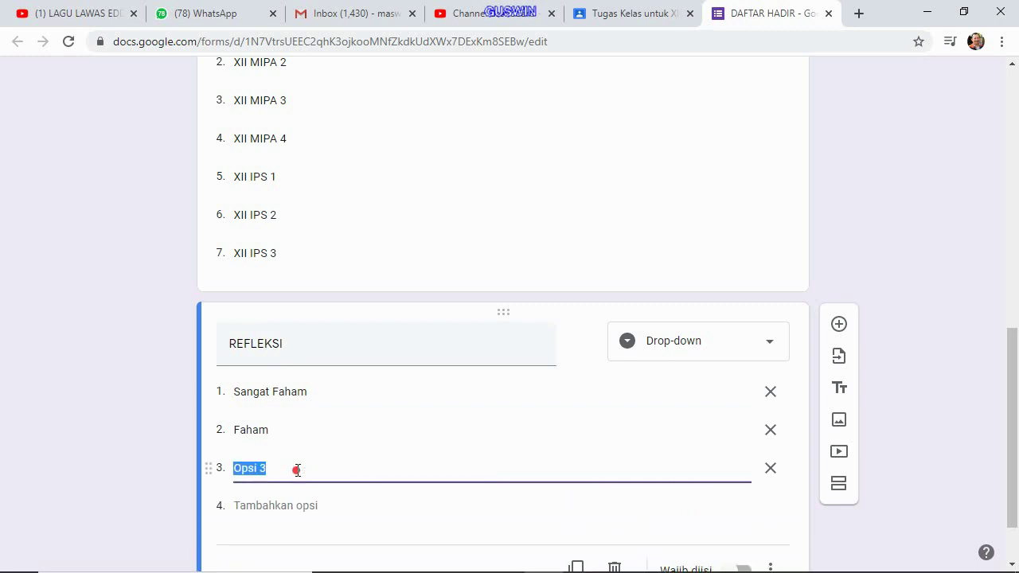
pyautogui.write('Kurang Faham')
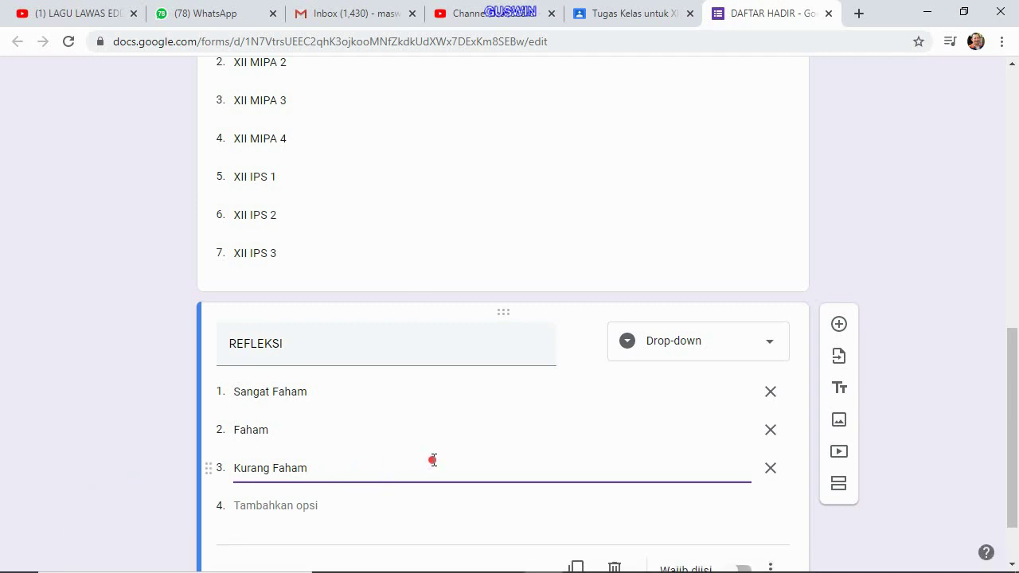
# Make the REFLEKSI question required.
pyautogui.scroll(2, 432, 462)
pyautogui.scroll(-3, 434, 464)
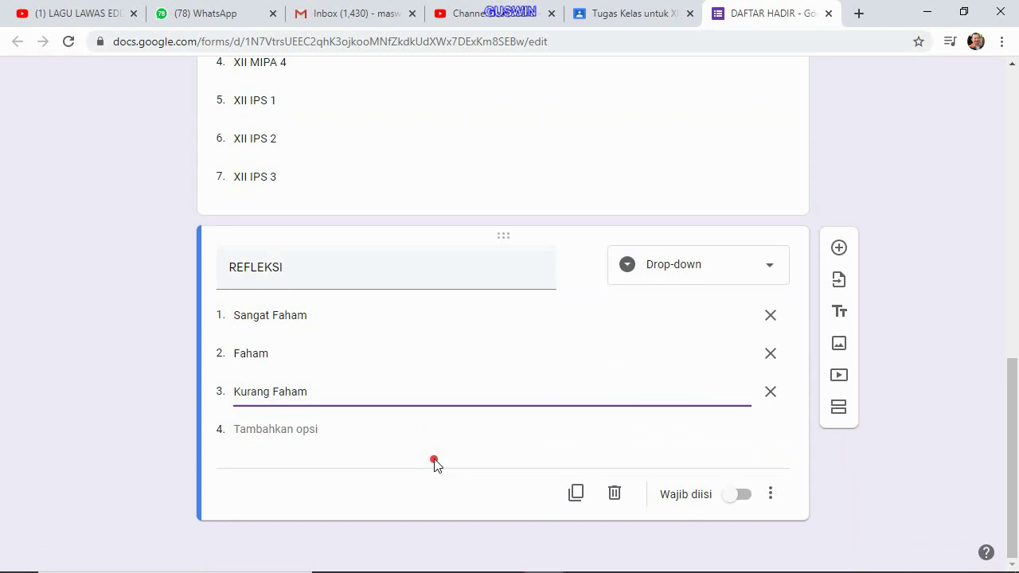
pyautogui.click(139, 439)
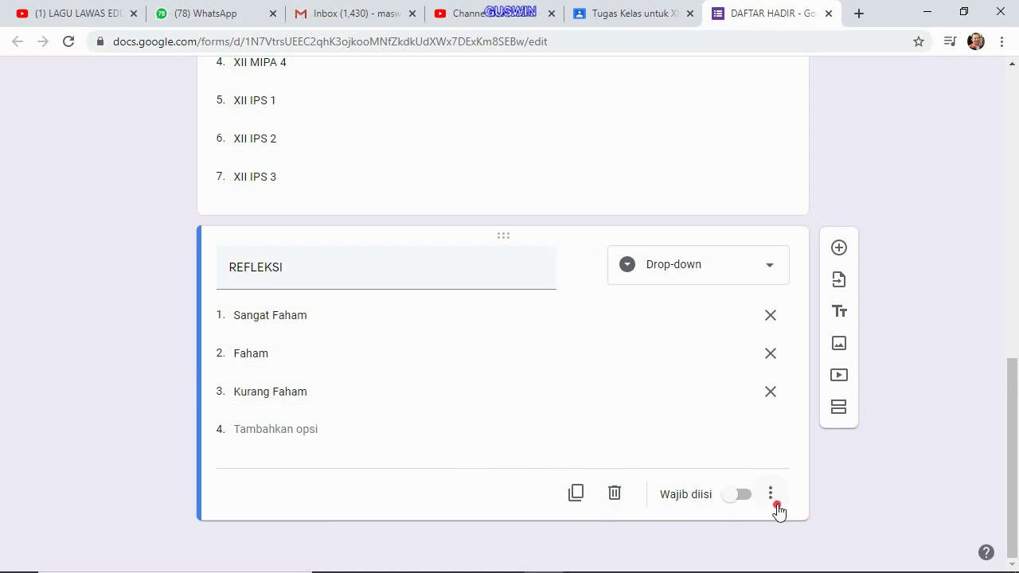
pyautogui.click(748, 495)
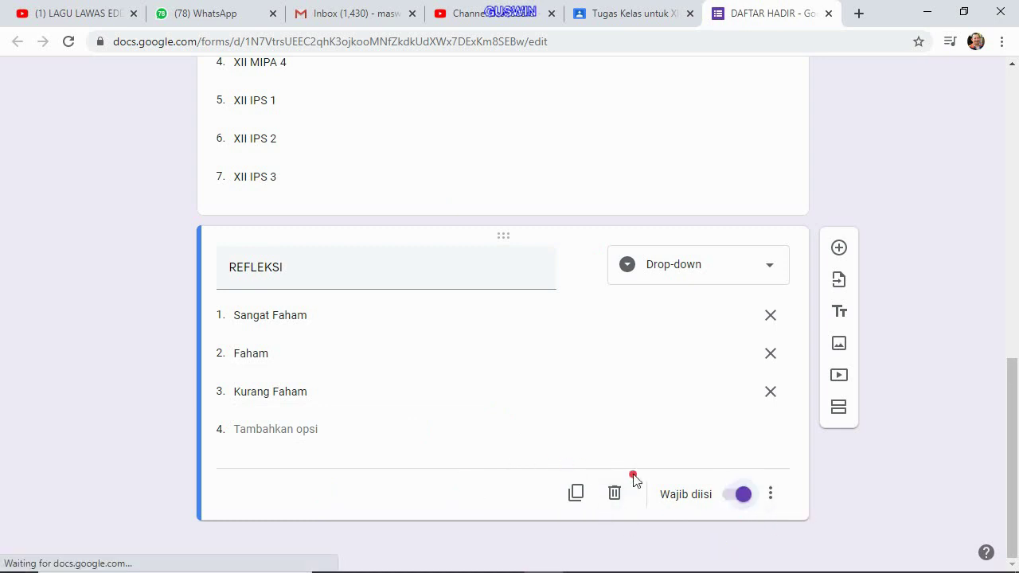
pyautogui.scroll(2, 673, 283)
pyautogui.click(674, 282)
pyautogui.scroll(-2, 700, 370)
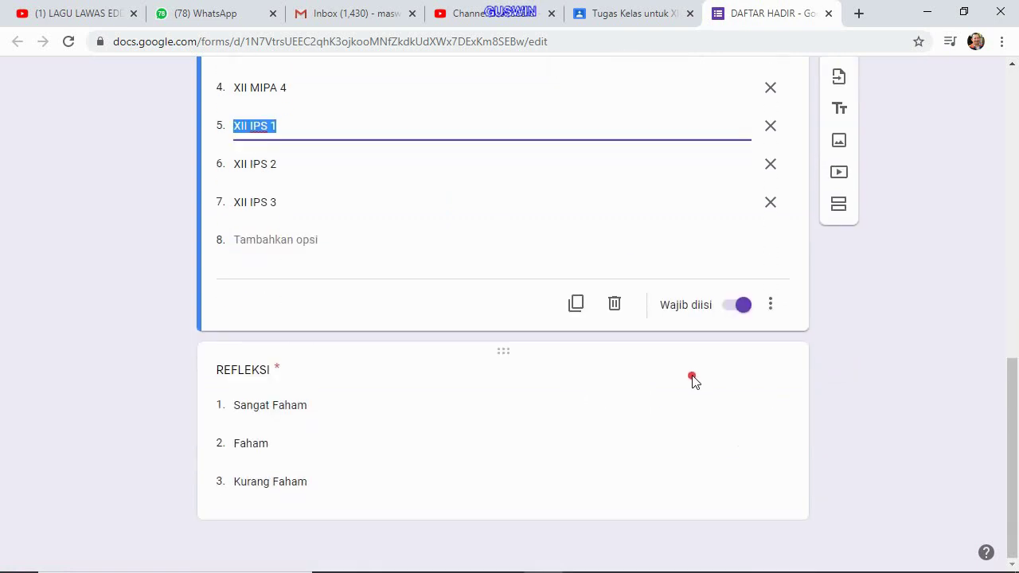
pyautogui.click(4, 460)
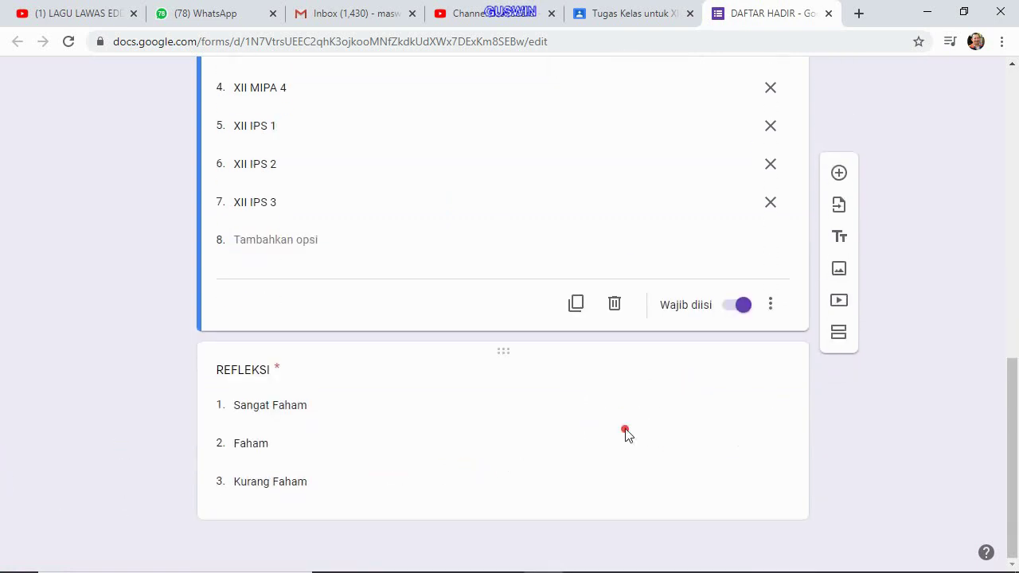
# Duplicate the REFLEKSI question and retitle the copy "KETERANGAN".
pyautogui.click(576, 411)
pyautogui.click(576, 493)
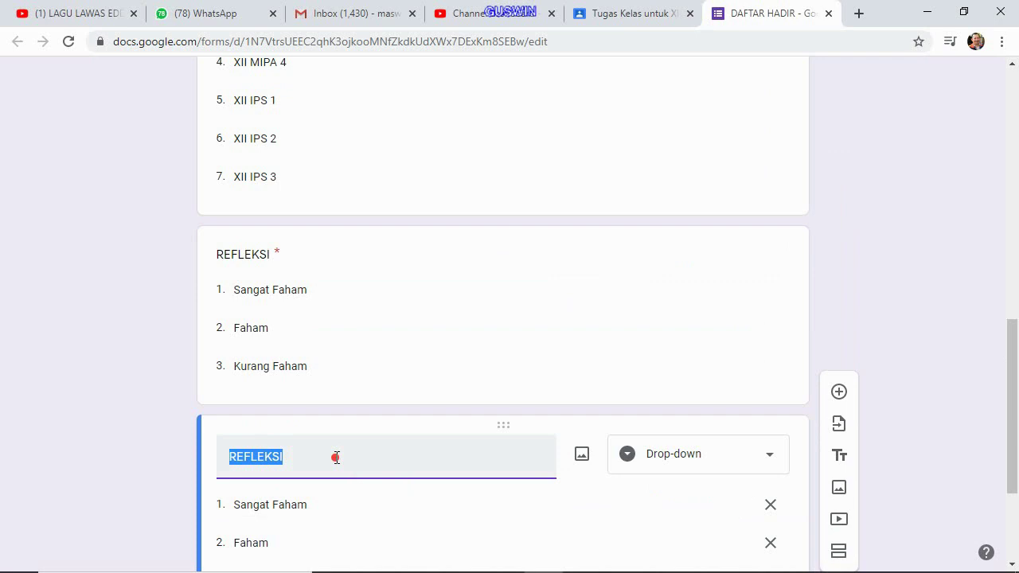
pyautogui.write('KETERA')
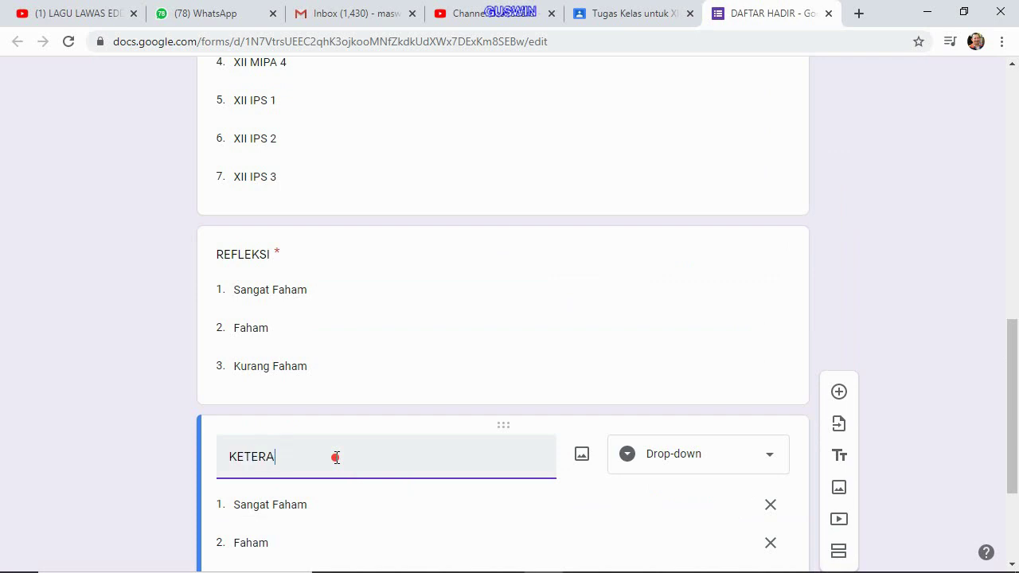
pyautogui.write('NGAN')
# Replace the KETERANGAN drop-down options with "HADIR", "IJIN" and "SAKIT".
pyautogui.click(300, 506)
pyautogui.write('HADIR')
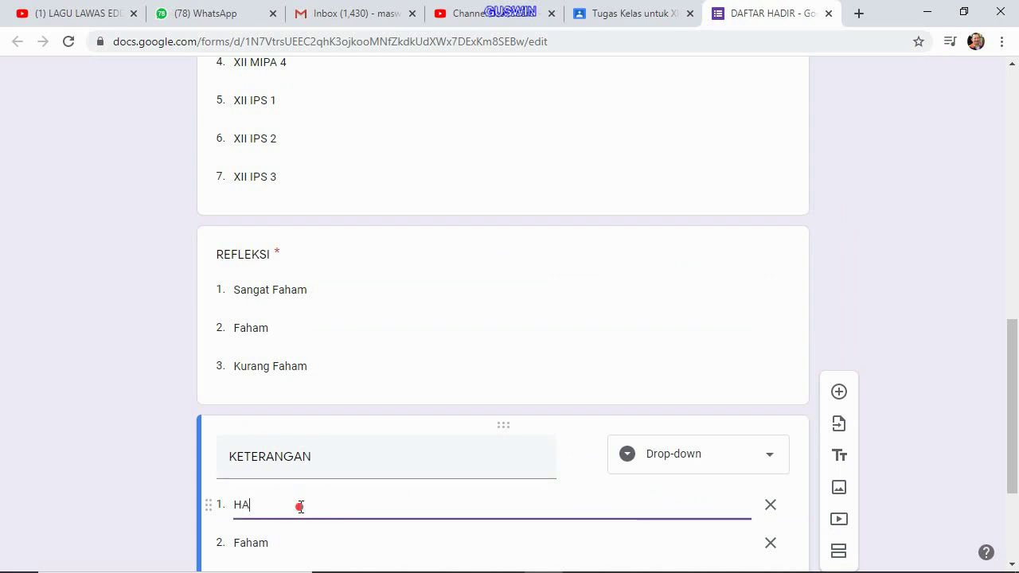
pyautogui.click(316, 541)
pyautogui.write('IJIN')
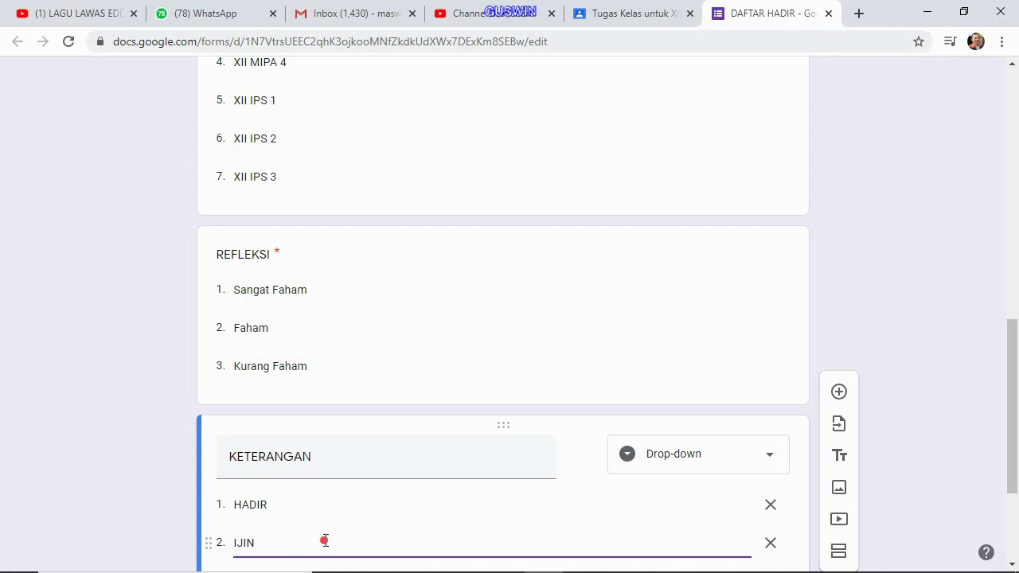
pyautogui.scroll(-3, 319, 526)
pyautogui.click(293, 397)
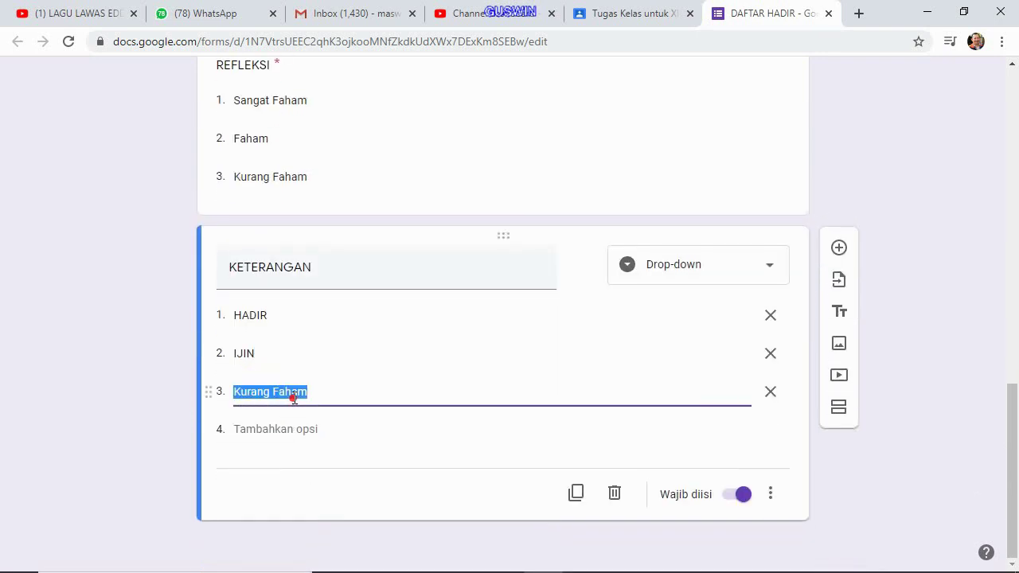
pyautogui.write('SAKIT')
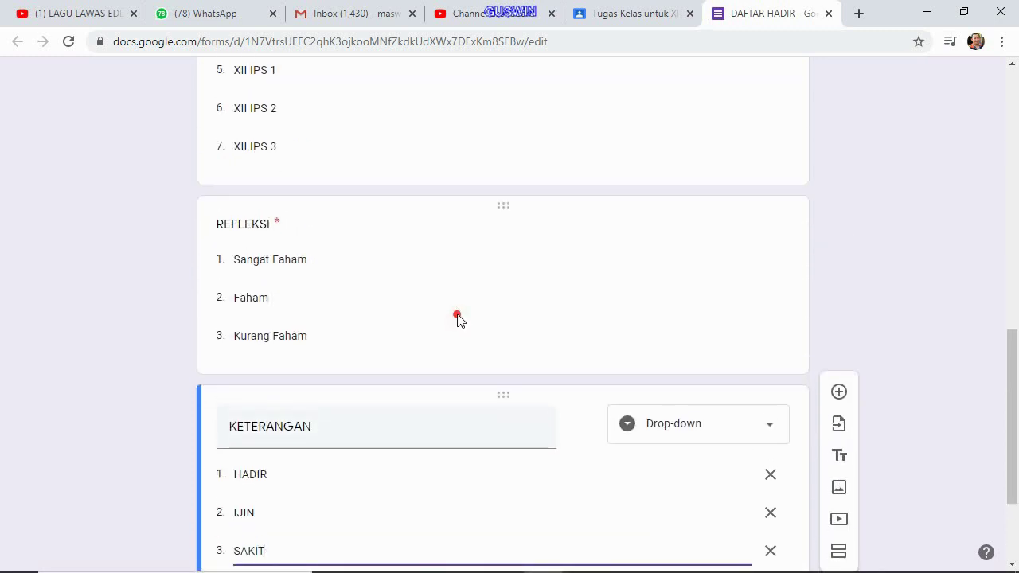
pyautogui.scroll(-2, 444, 306)
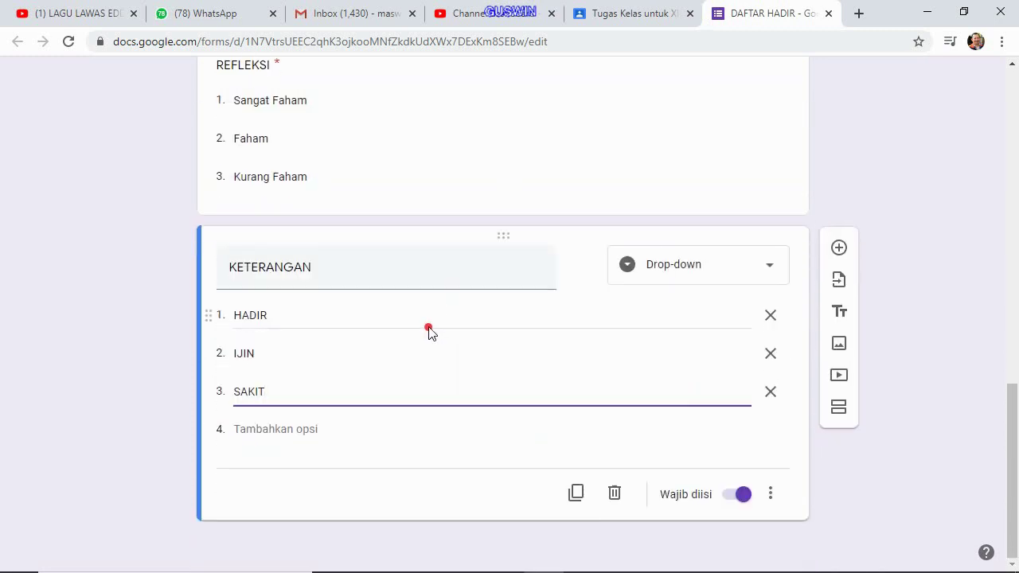
# Move the KETERANGAN question above the REFLEKSI question.
pyautogui.scroll(2, 428, 330)
pyautogui.moveTo(504, 396); pyautogui.dragTo(475, 291)
pyautogui.scroll(-3, 496, 324)
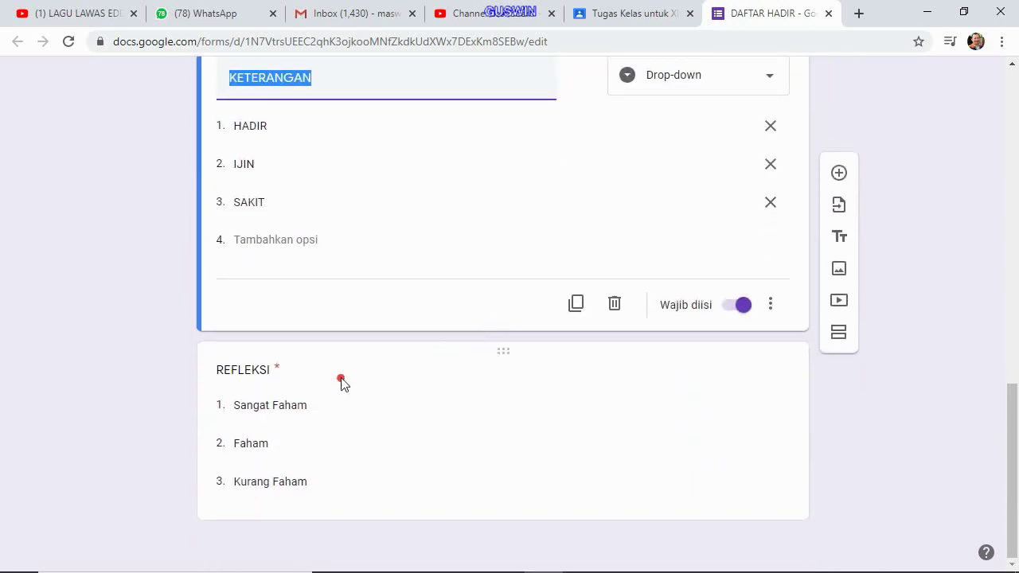
pyautogui.click(92, 350)
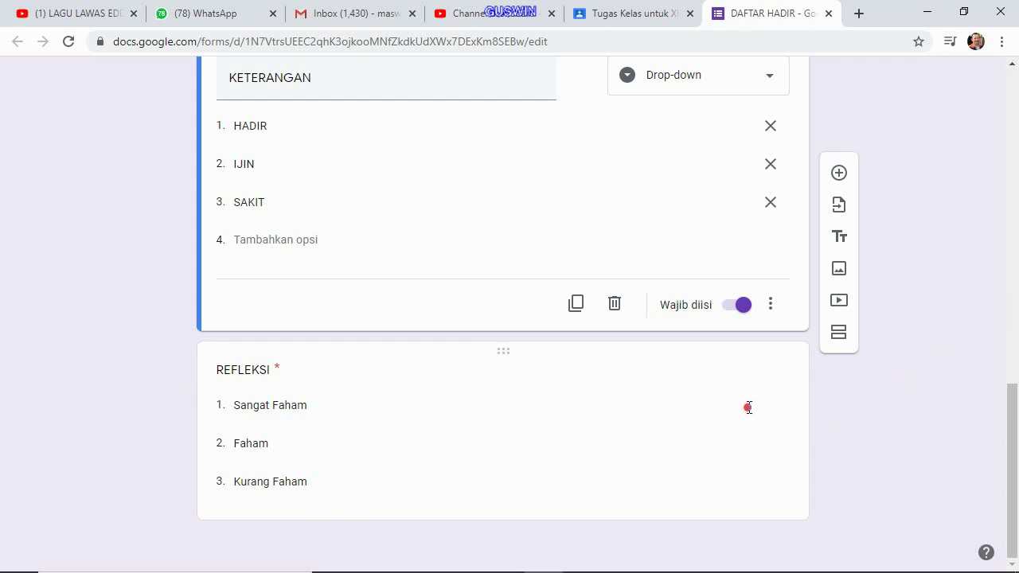
# Add a new section between the KETERANGAN and REFLEKSI questions and title it "REFLEKSI".
pyautogui.scroll(15, 721, 342)
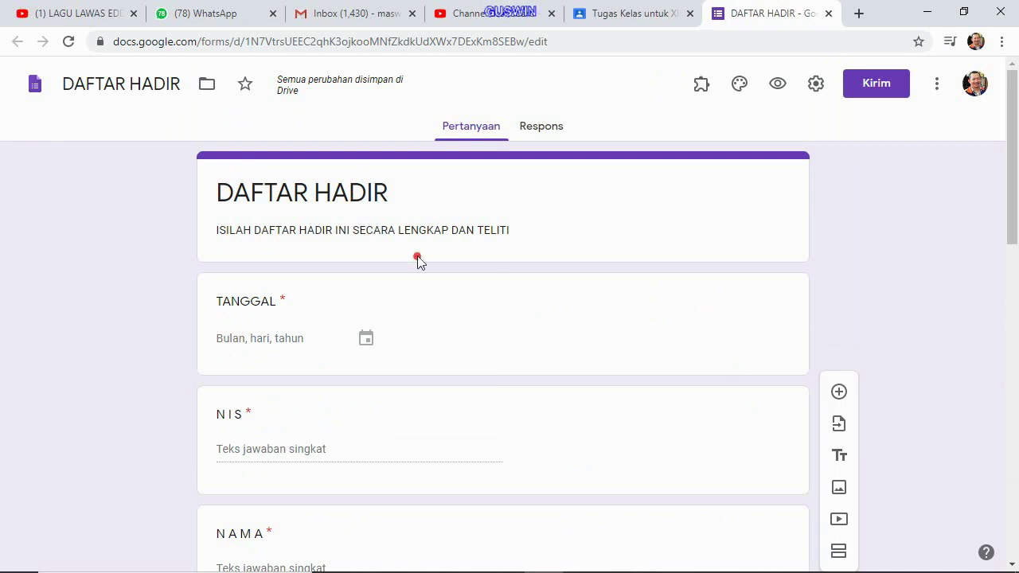
pyautogui.scroll(-15, 530, 309)
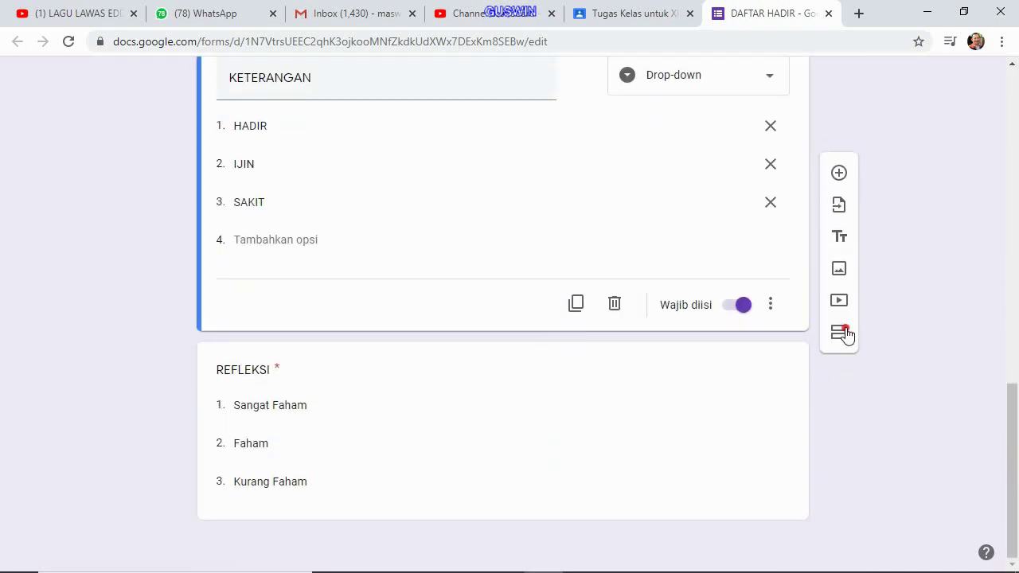
pyautogui.click(844, 335)
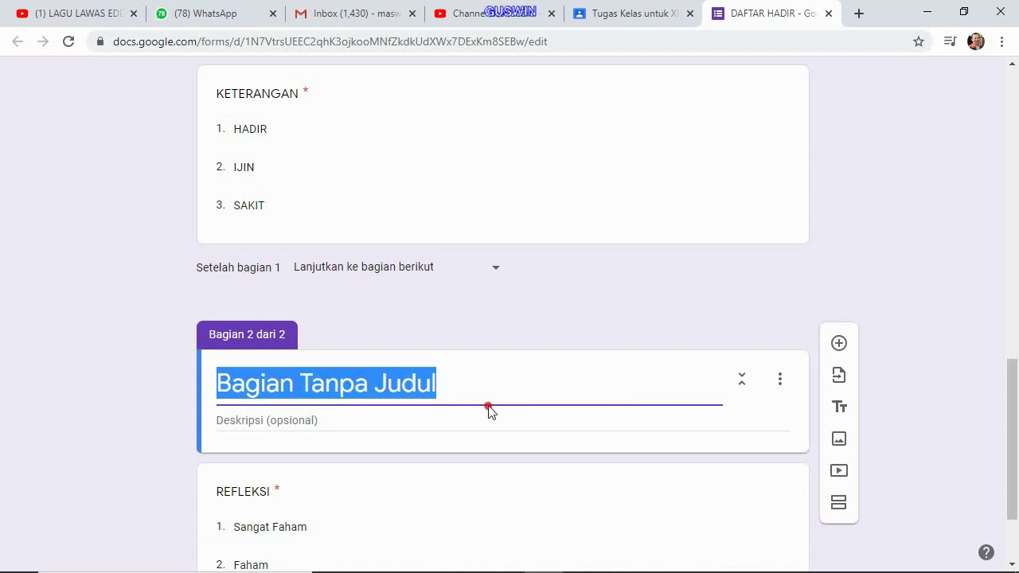
pyautogui.write('REFLEKSI')
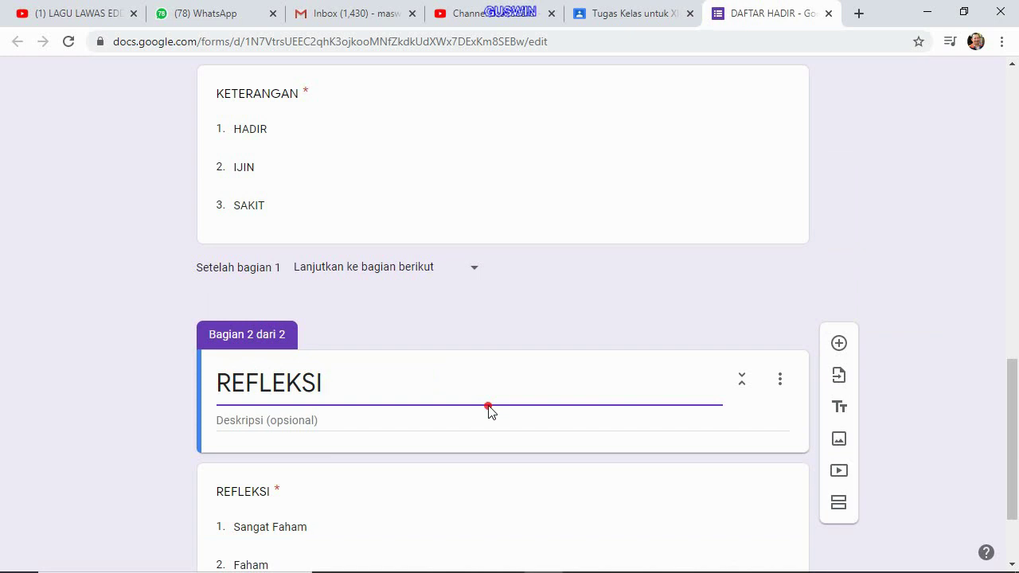
pyautogui.scroll(-2, 336, 481)
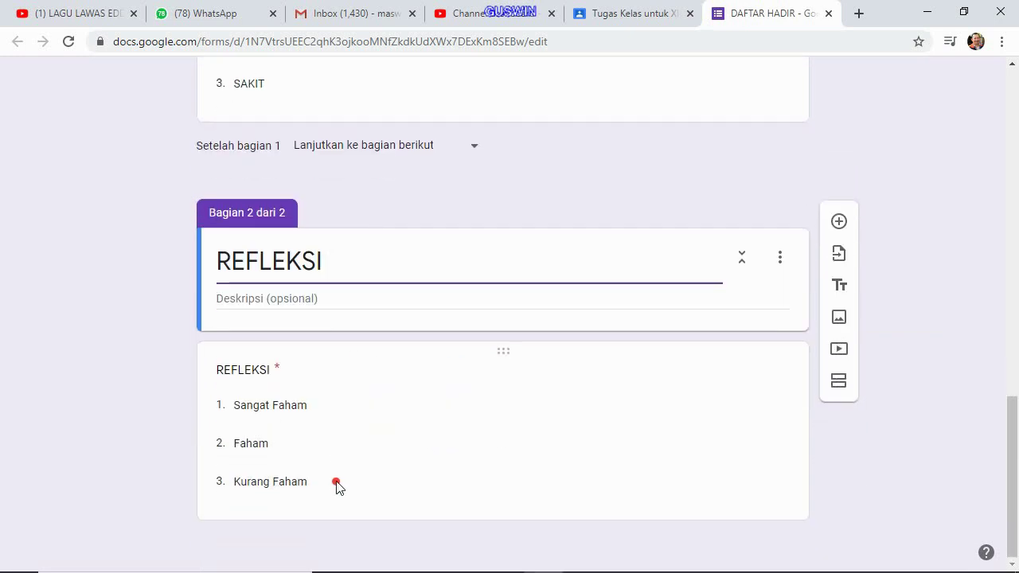
# Retitle the question in the REFLEKSI section "TULISKAN BAGIAN MANA YANG KALIAN TIDAK FAHAM".
pyautogui.click(252, 372)
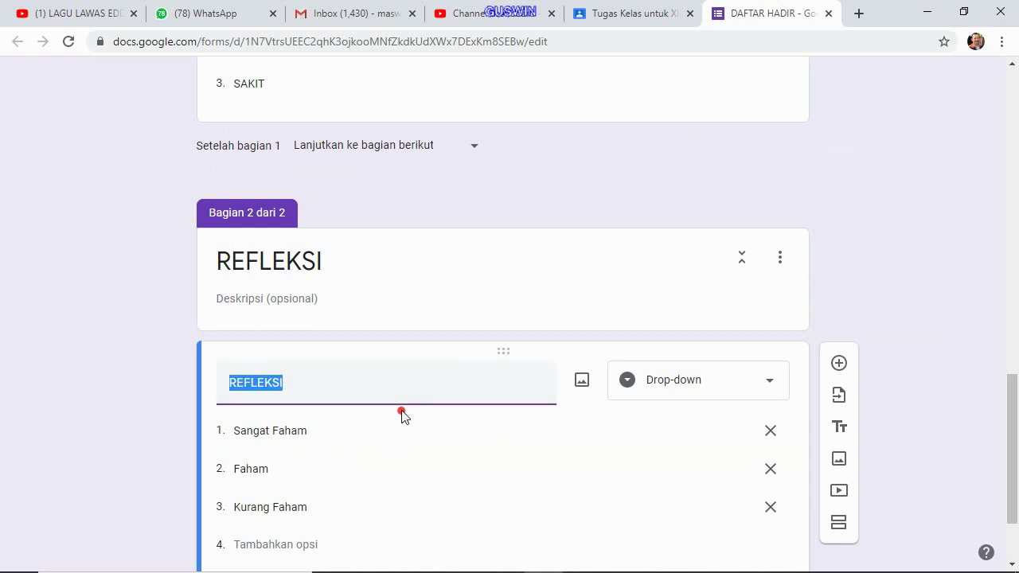
pyautogui.write('T')
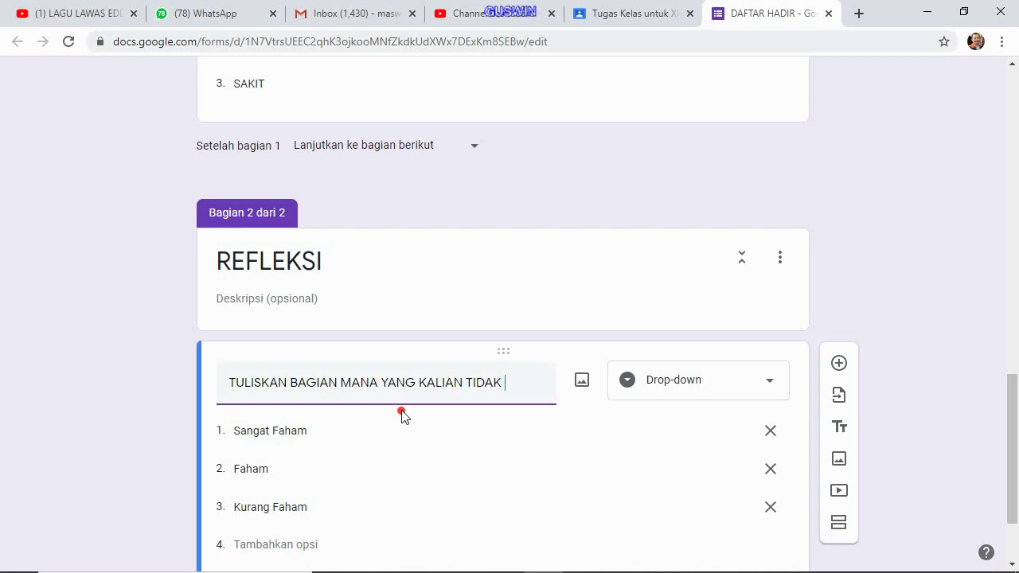
pyautogui.write('AM')
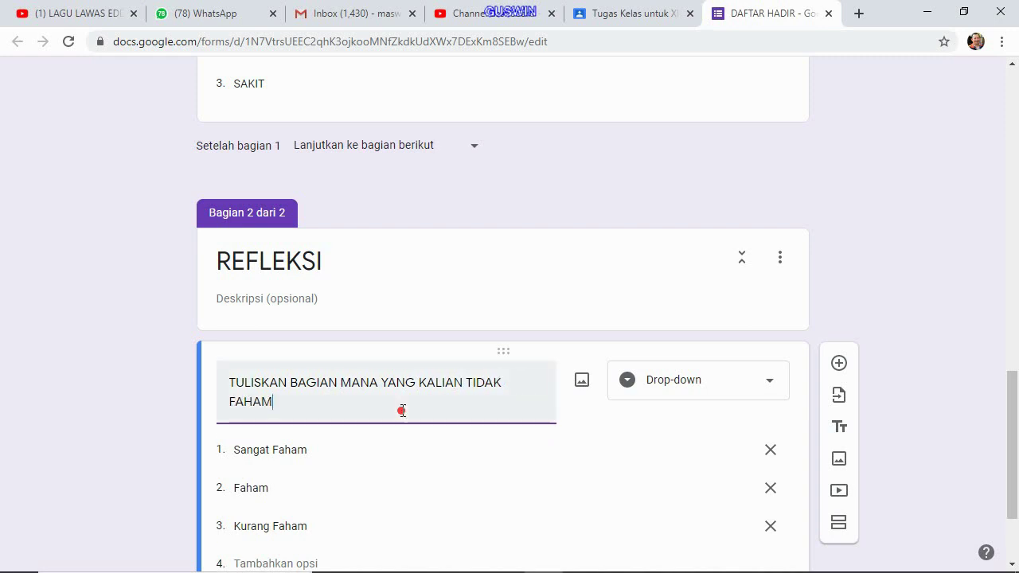
pyautogui.scroll(-2, 402, 410)
pyautogui.click(259, 312)
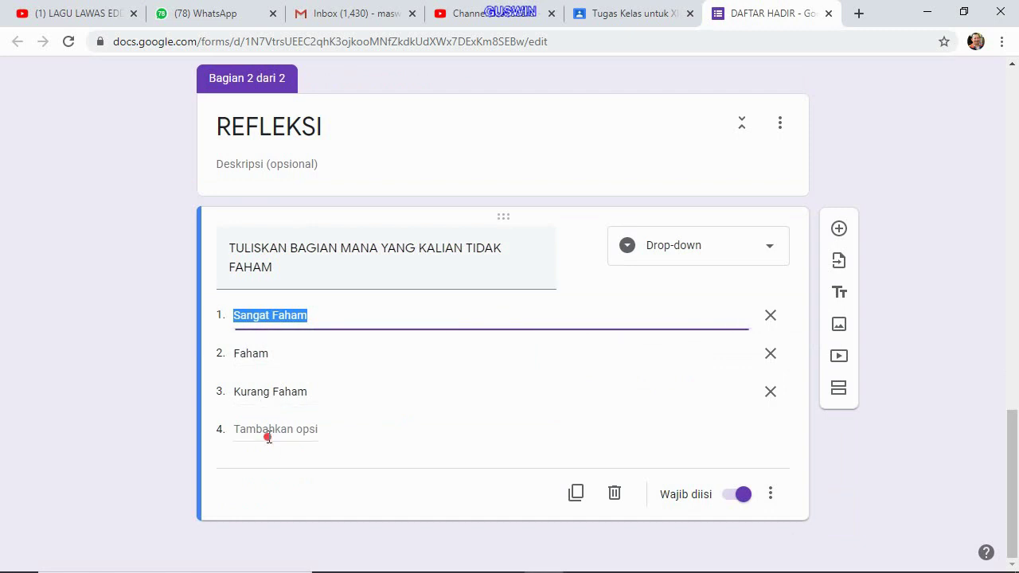
# Change the answer type of the "TULISKAN BAGIAN MANA YANG KALIAN TIDAK FAHAM" question to Paragraf.
pyautogui.click(766, 259)
pyautogui.click(706, 145)
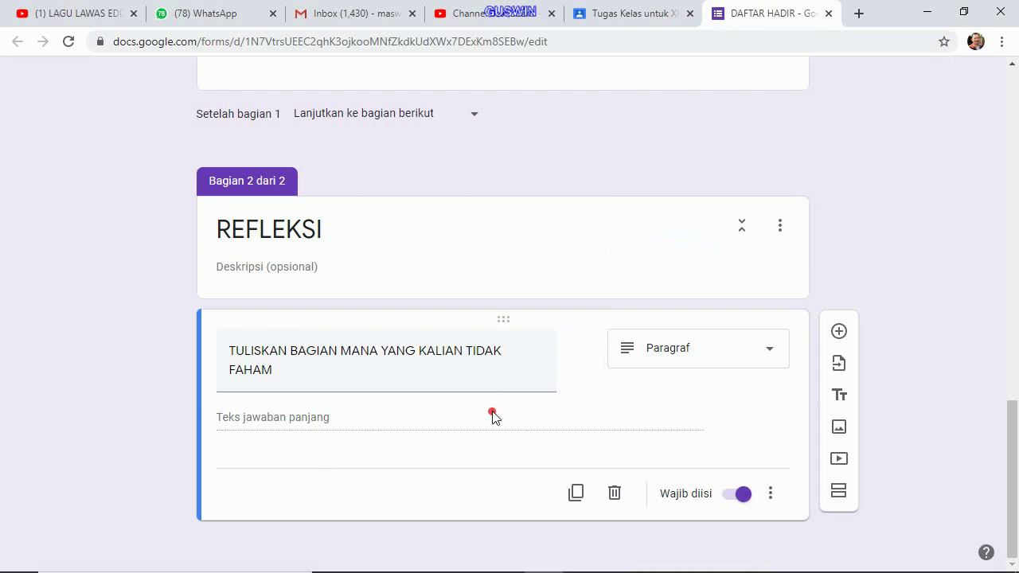
# Review the form's questions from the DAFTAR HADIR header through KELAS and KETERANGAN to the REFLEKSI section.
pyautogui.scroll(4, 485, 424)
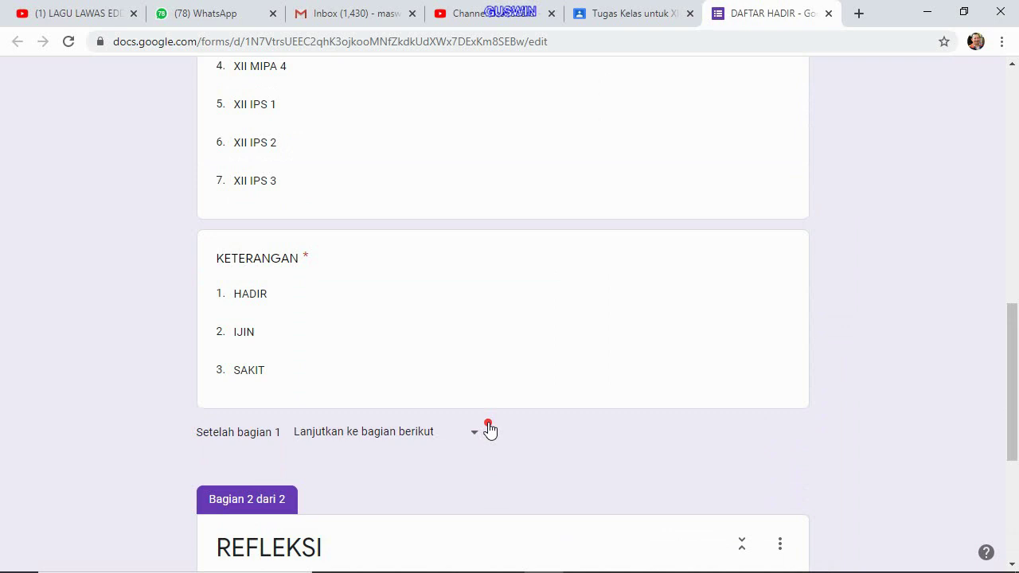
pyautogui.scroll(-4, 485, 422)
pyautogui.scroll(5, 303, 312)
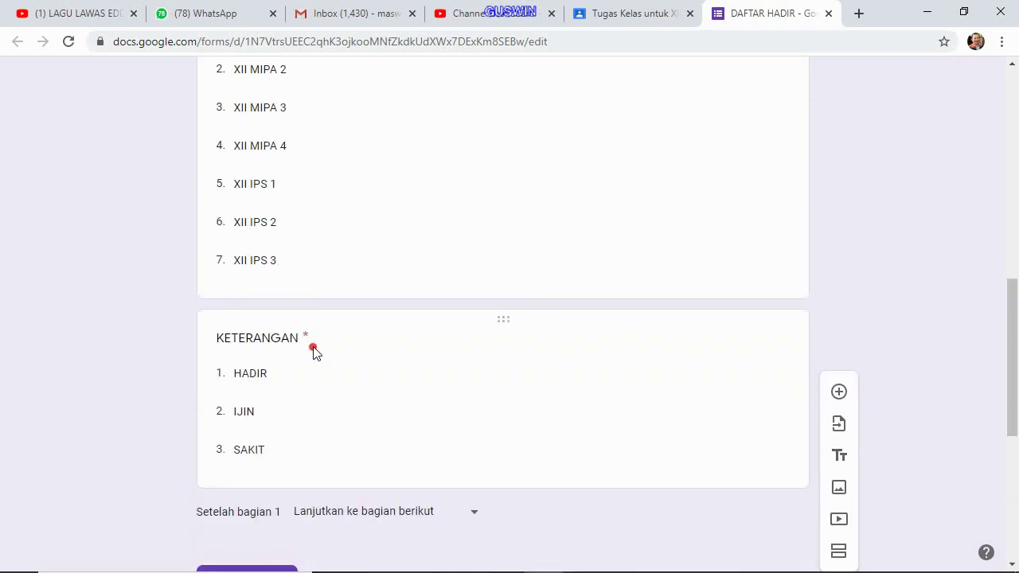
pyautogui.scroll(-3, 333, 404)
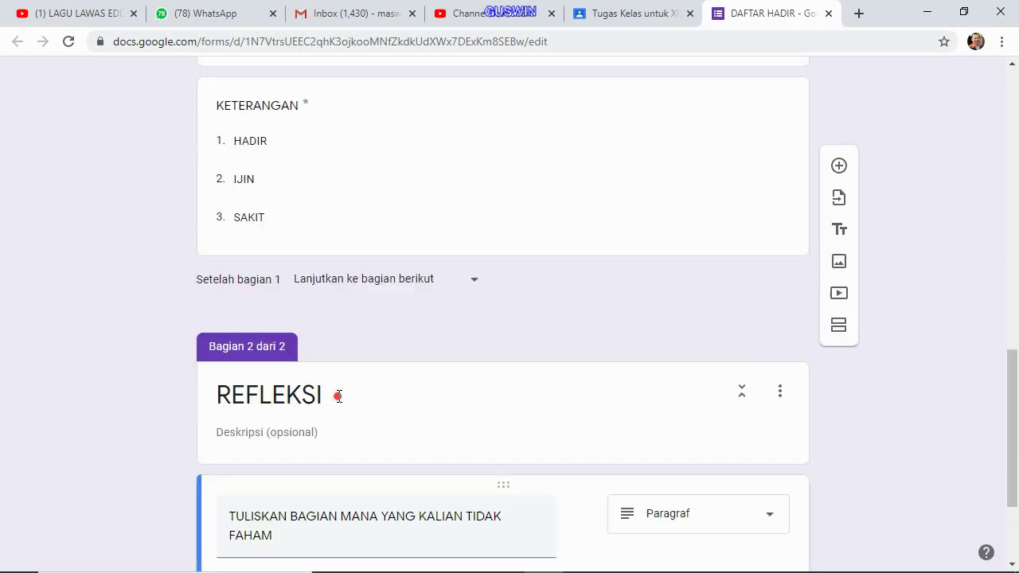
pyautogui.scroll(5, 388, 483)
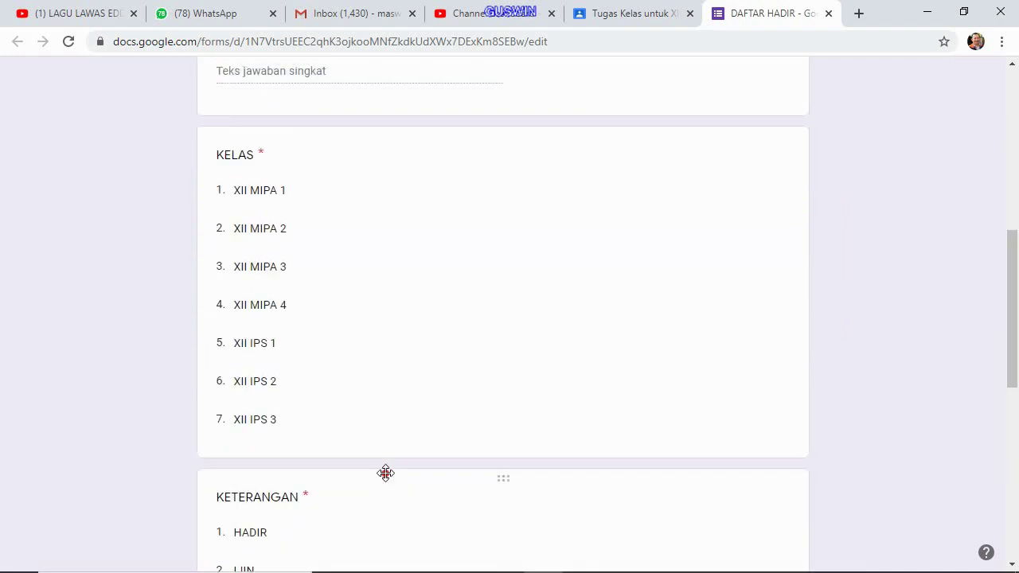
pyautogui.scroll(2, 364, 421)
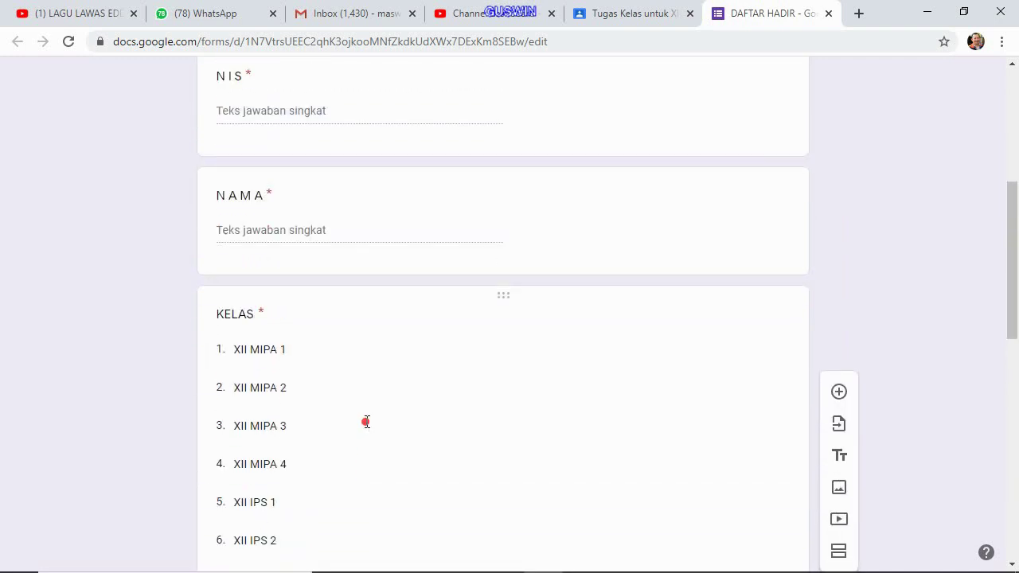
pyautogui.scroll(-9, 365, 421)
pyautogui.scroll(1, 364, 421)
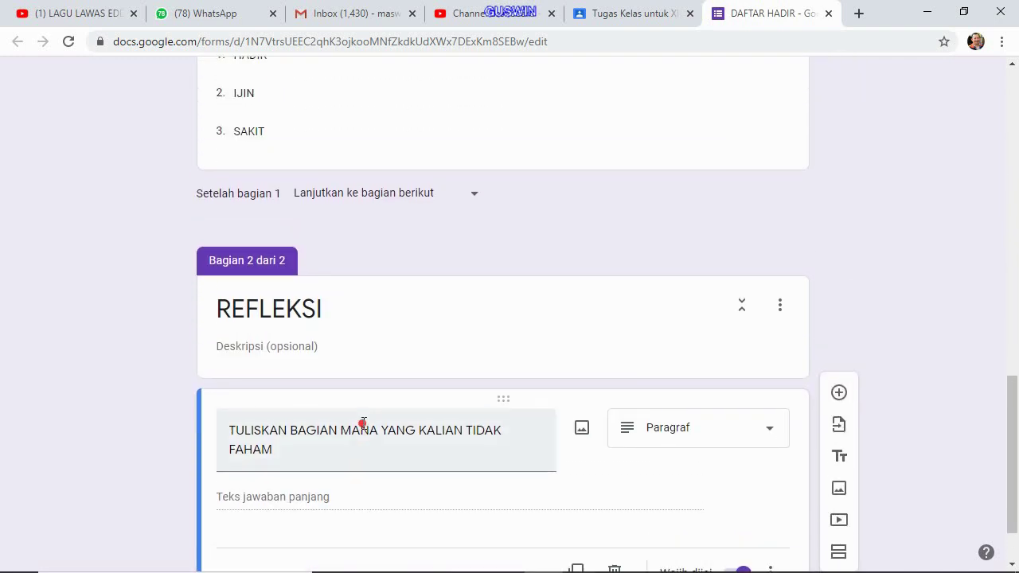
pyautogui.scroll(1, 363, 422)
pyautogui.scroll(3, 313, 262)
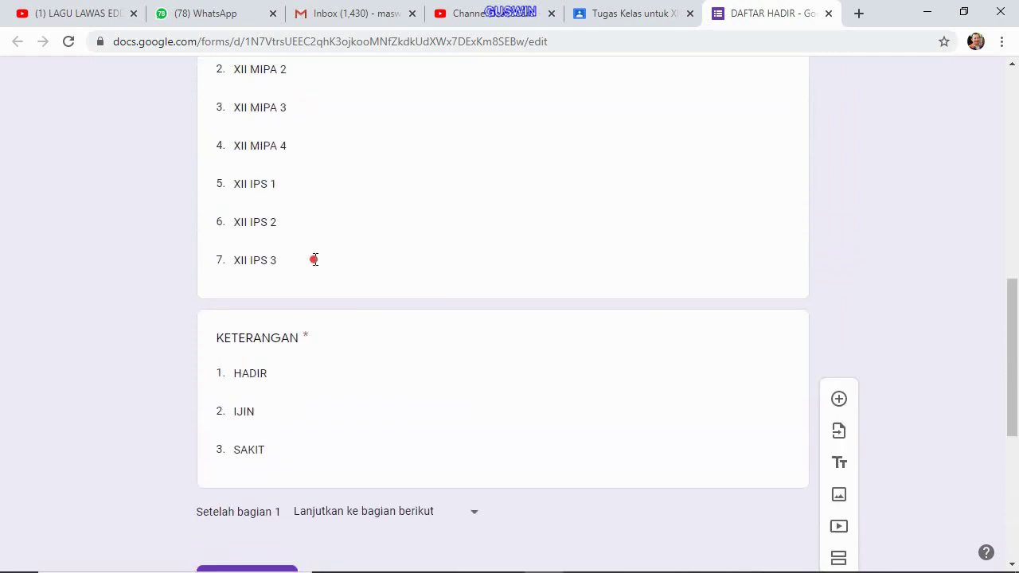
pyautogui.scroll(-5, 323, 268)
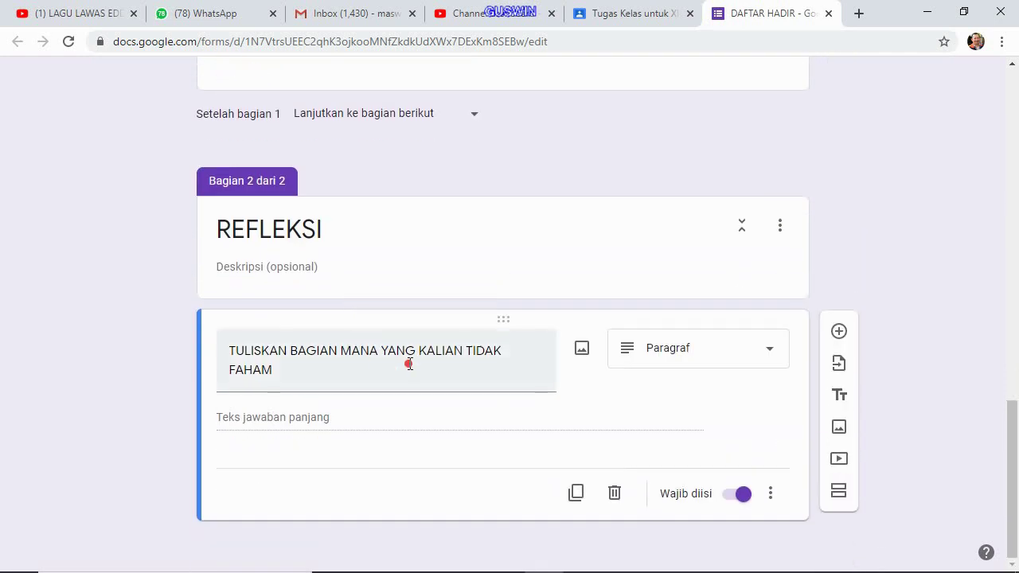
pyautogui.scroll(3, 381, 336)
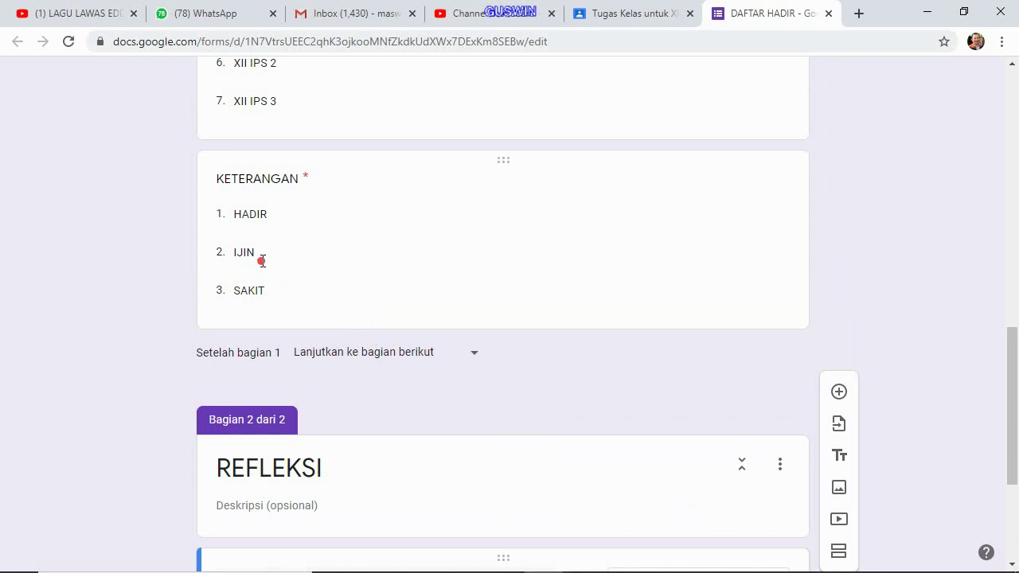
pyautogui.scroll(15, 262, 261)
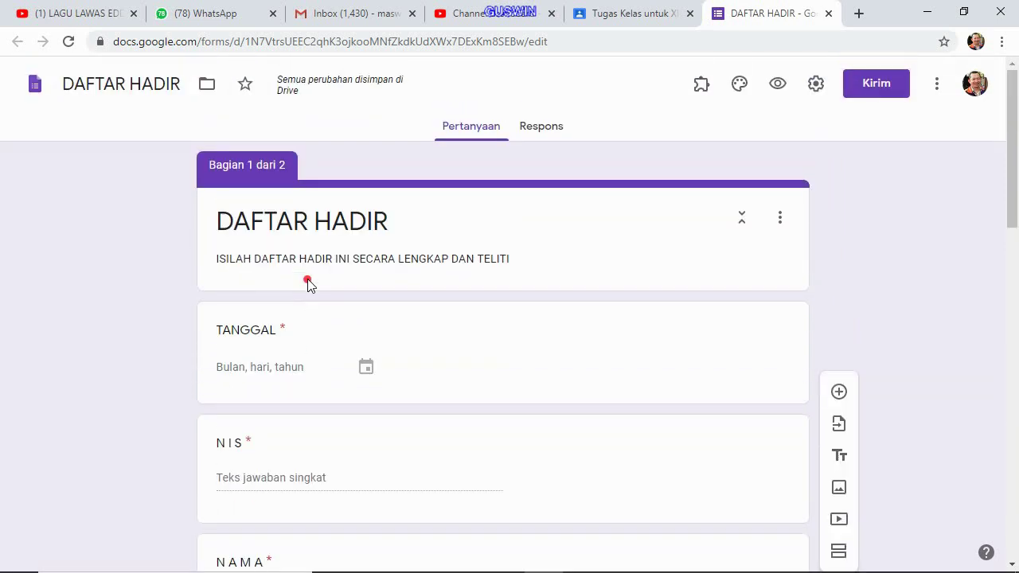
pyautogui.scroll(-15, 308, 287)
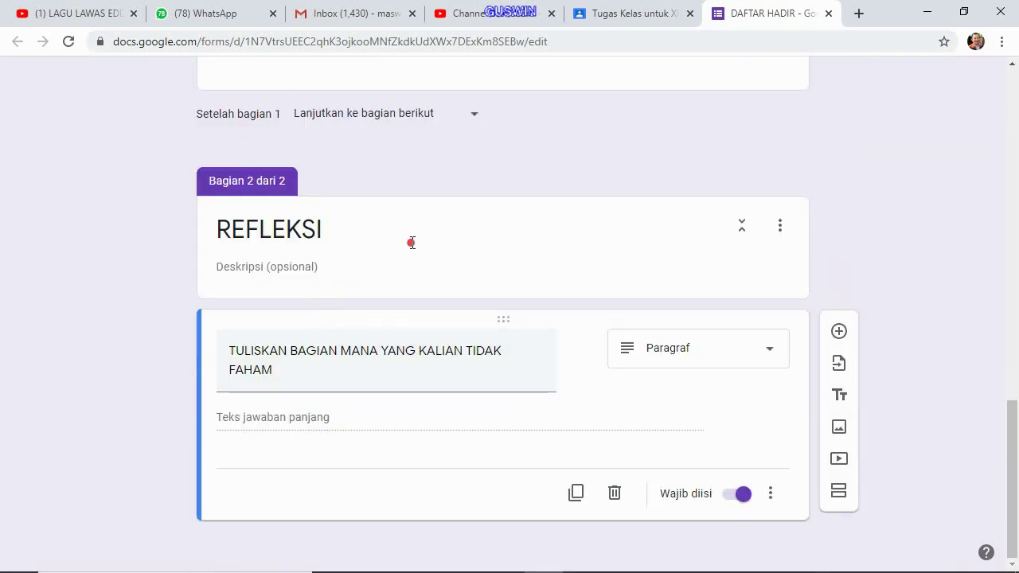
# Duplicate the KETERANGAN question and retitle the copy "REFLEKSI".
pyautogui.scroll(3, 588, 244)
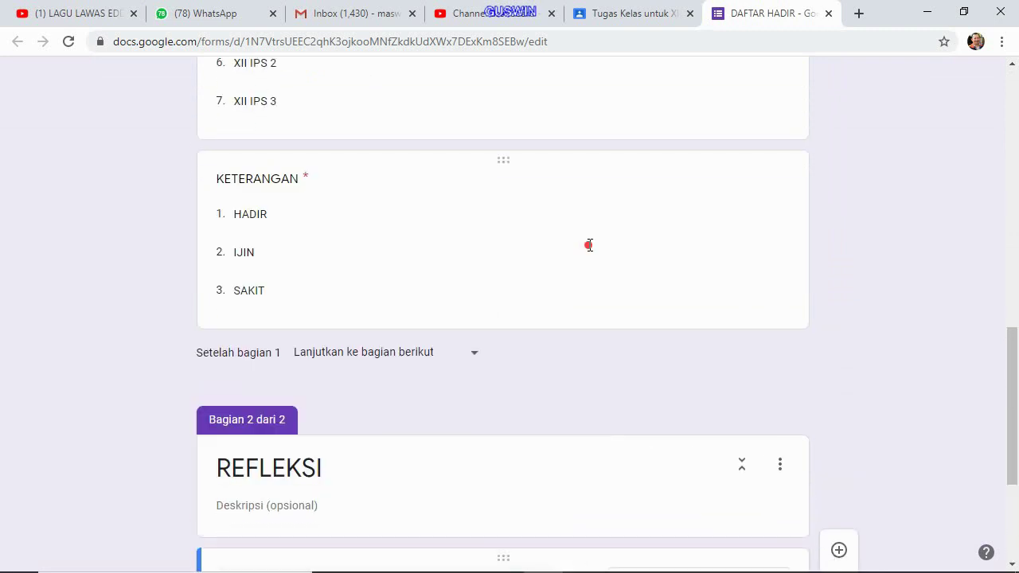
pyautogui.click(476, 259)
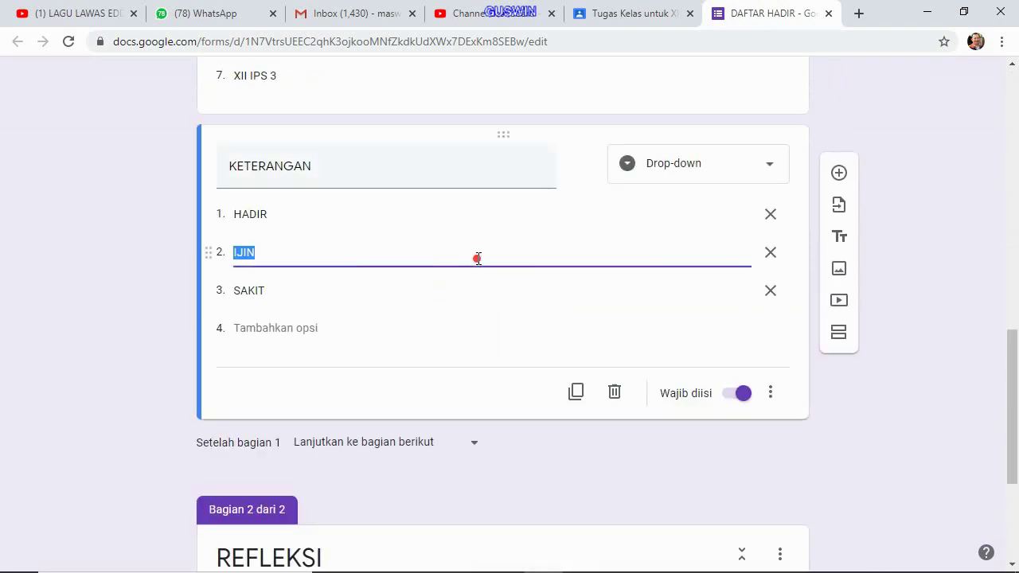
pyautogui.click(573, 398)
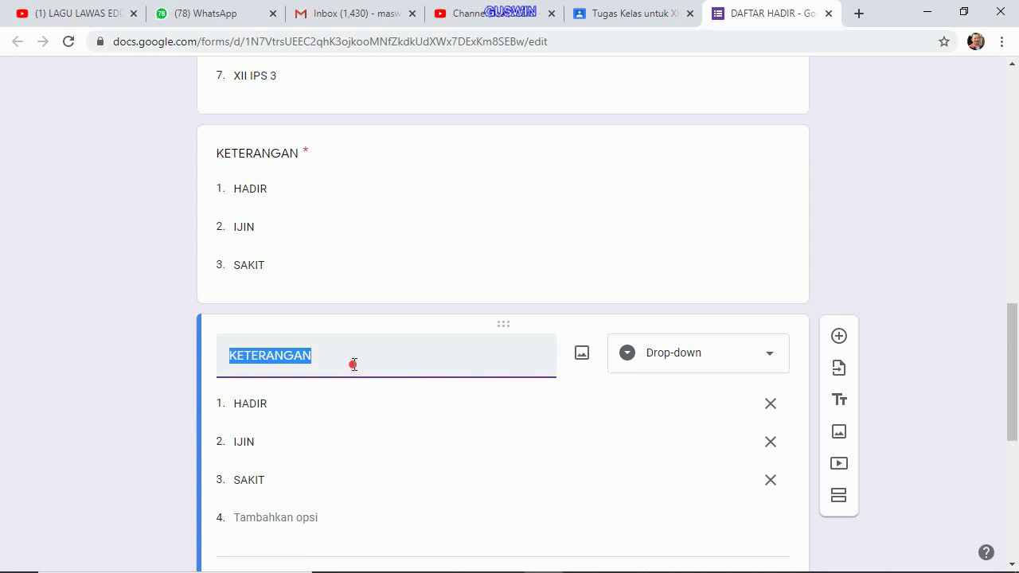
pyautogui.write('REFLEKSI')
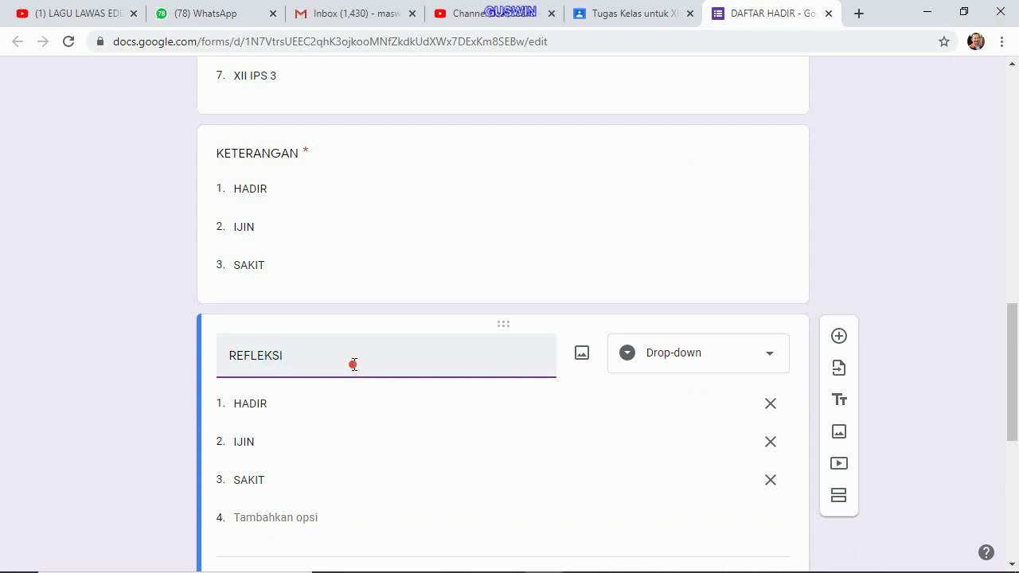
# Replace the options of the REFLEKSI drop-down question with "Sangat Faham", "Faham" and "Kurang Faham".
pyautogui.scroll(-1, 346, 382)
pyautogui.doubleClick(249, 329)
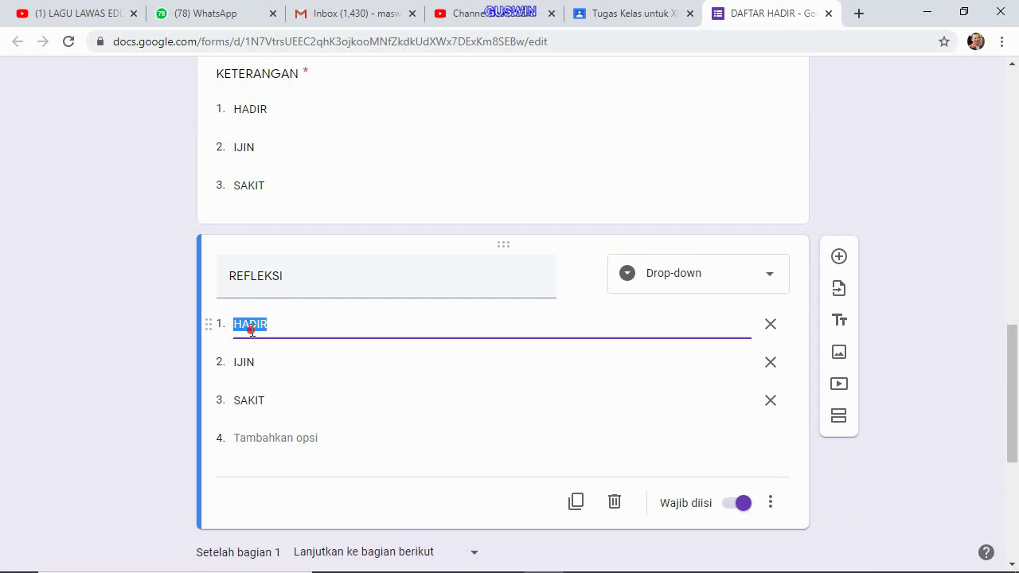
pyautogui.write('Sa')
pyautogui.doubleClick(259, 359)
pyautogui.write('Fah')
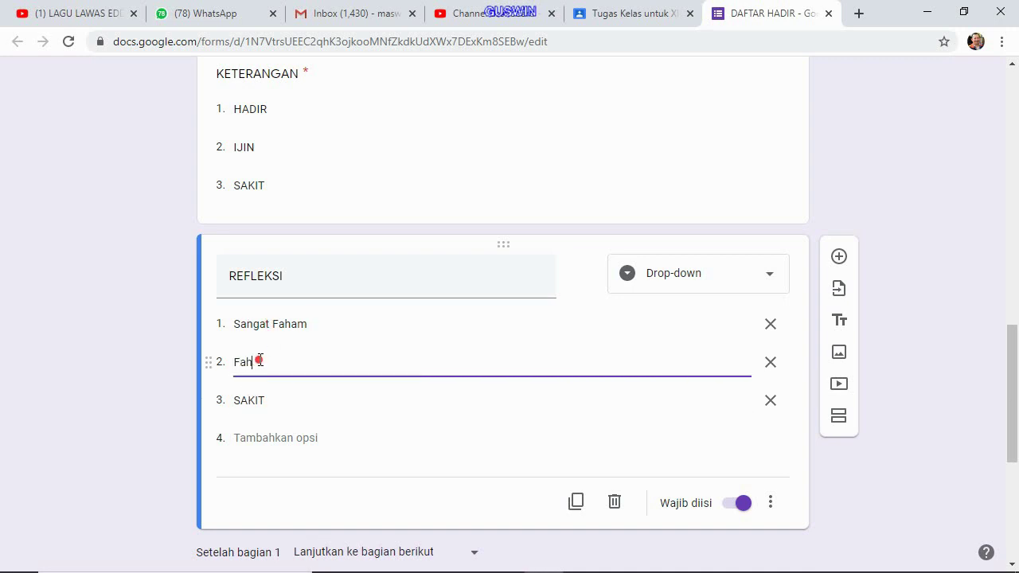
pyautogui.doubleClick(260, 394)
pyautogui.write('Kurang Faham')
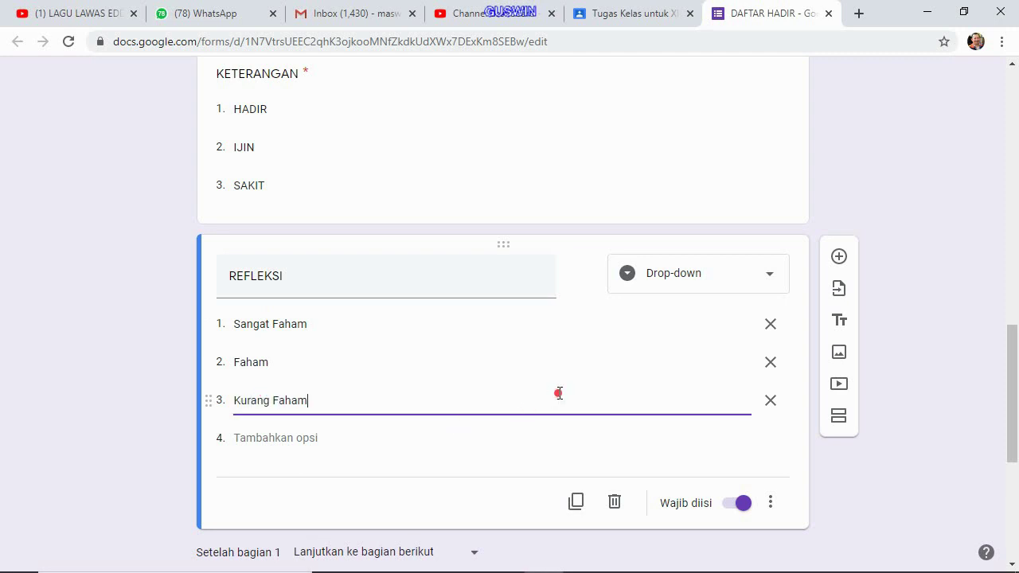
# Enable answer-based section branching (Buka bagian berdasarkan jawaban) for the REFLEKSI drop-down question.
pyautogui.scroll(-1, 558, 393)
pyautogui.scroll(-1, 406, 391)
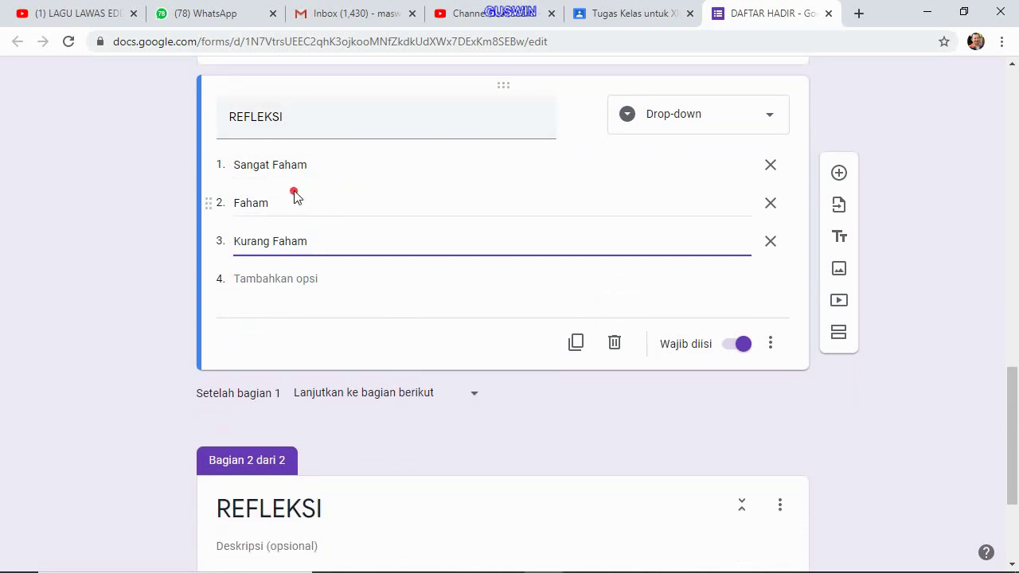
pyautogui.scroll(-2, 530, 228)
pyautogui.scroll(3, 529, 231)
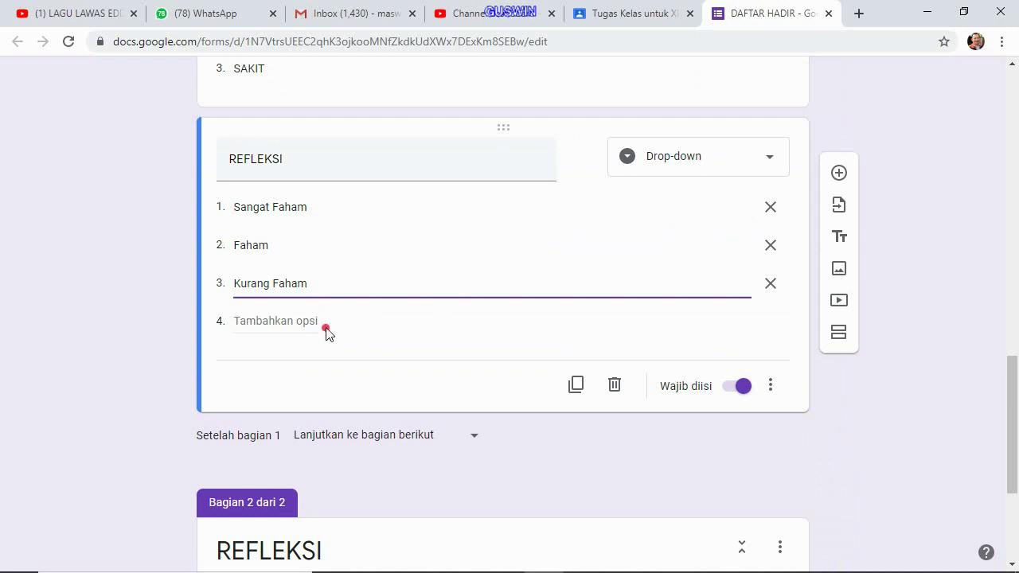
pyautogui.click(770, 387)
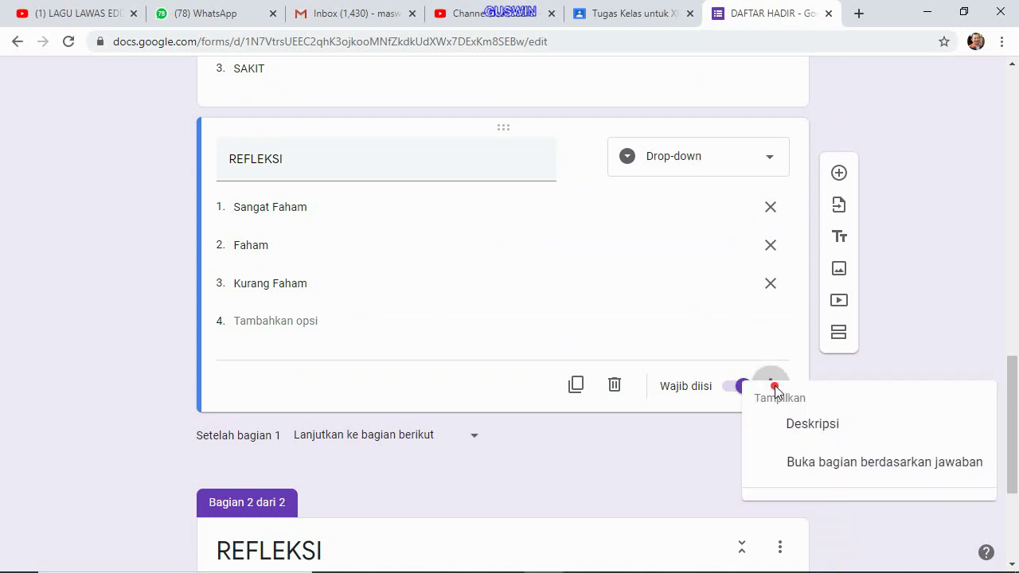
pyautogui.click(842, 485)
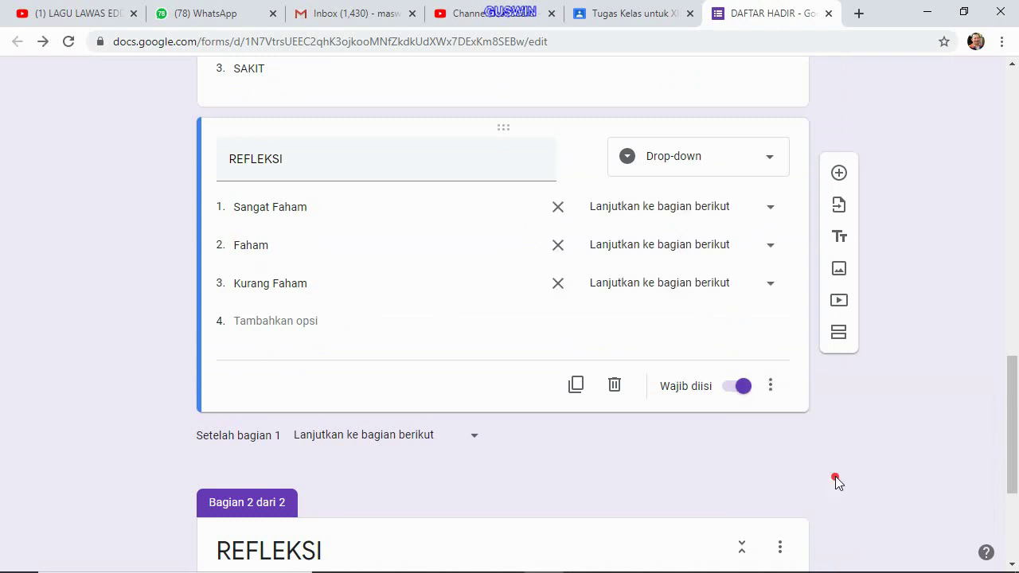
# Route the "Sangat Faham" and "Faham" answers to Kirim formulir, and "Kurang Faham" to Buka bagian 2 (REFLEKSI).
pyautogui.click(769, 209)
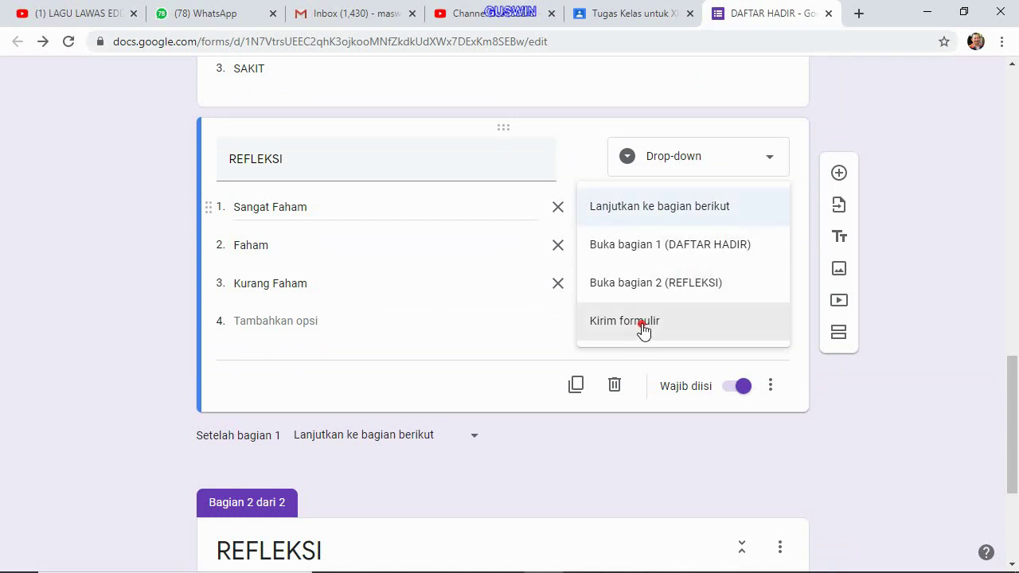
pyautogui.click(643, 328)
pyautogui.click(762, 249)
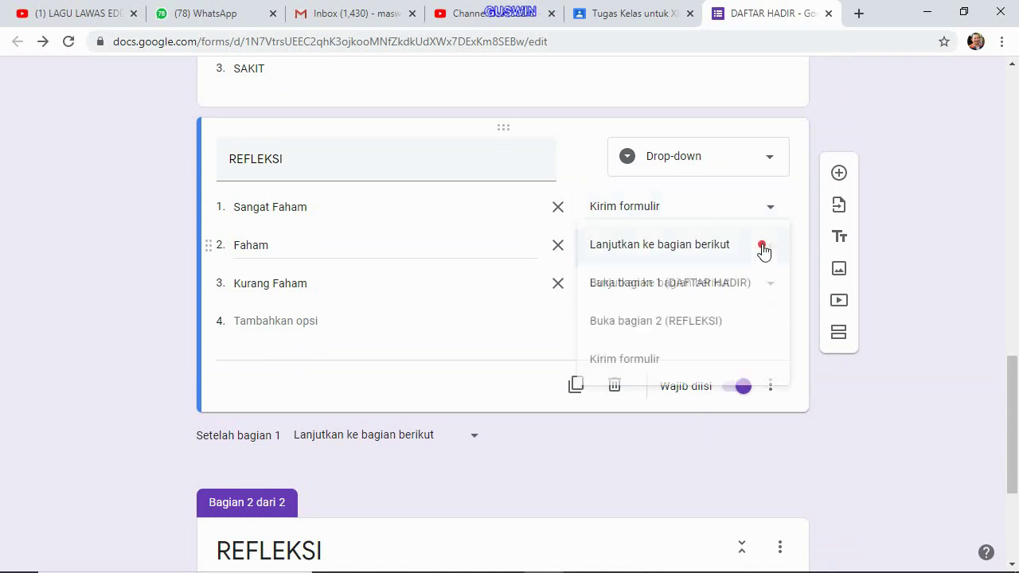
pyautogui.click(641, 358)
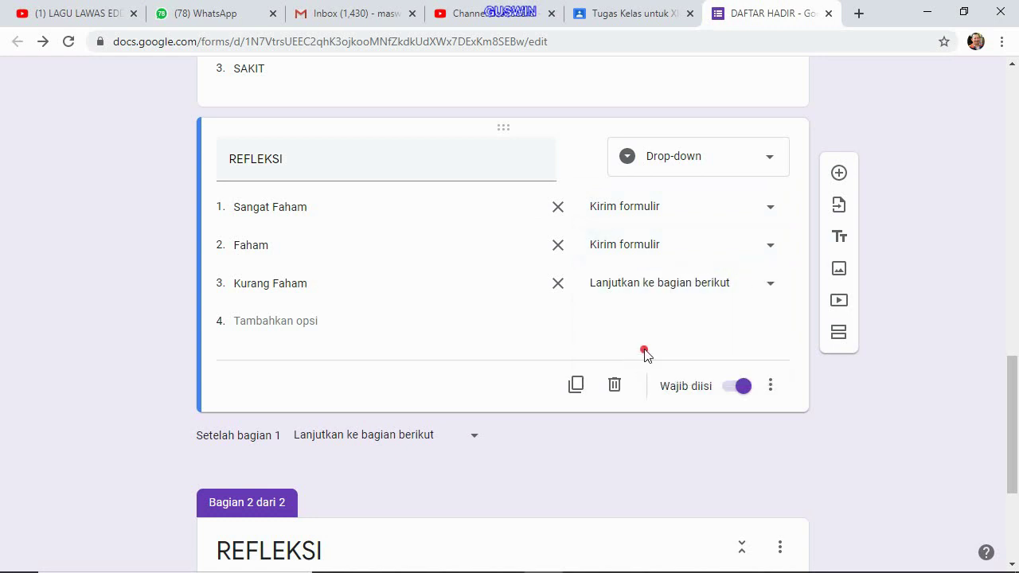
pyautogui.click(771, 284)
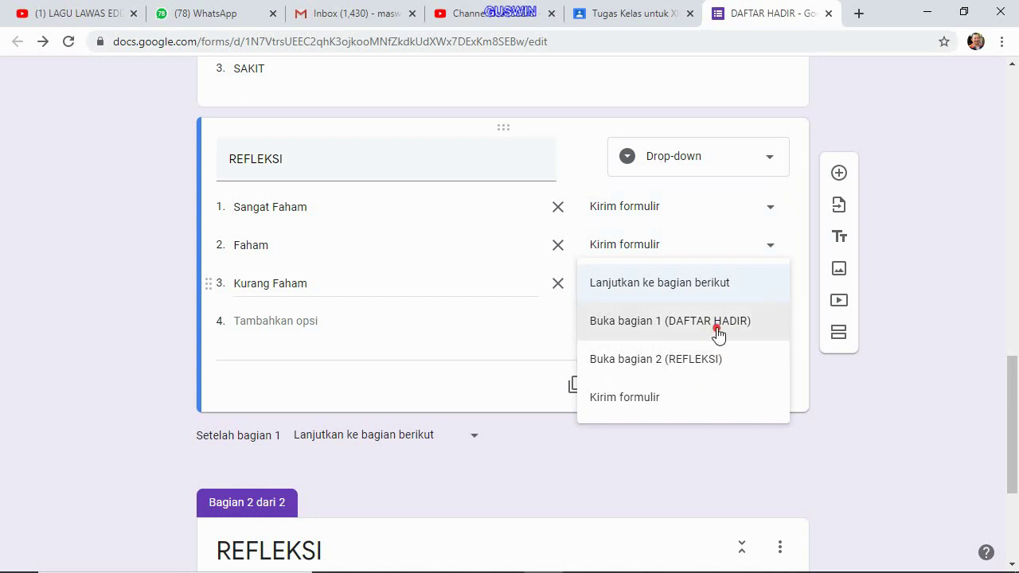
pyautogui.click(706, 362)
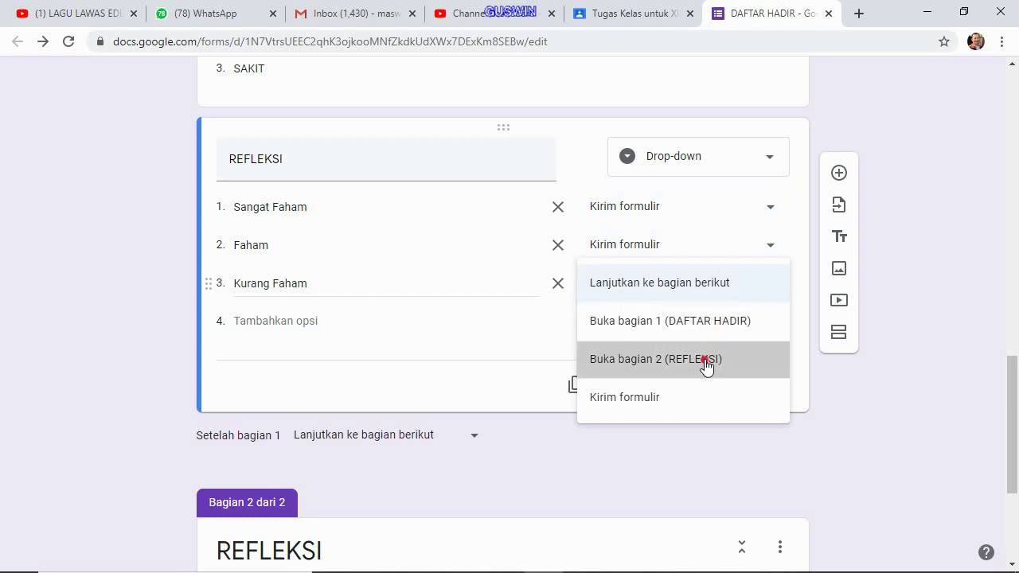
# Check the form's questions and sections, and open the respondent preview of the DAFTAR HADIR form.
pyautogui.scroll(-3, 643, 422)
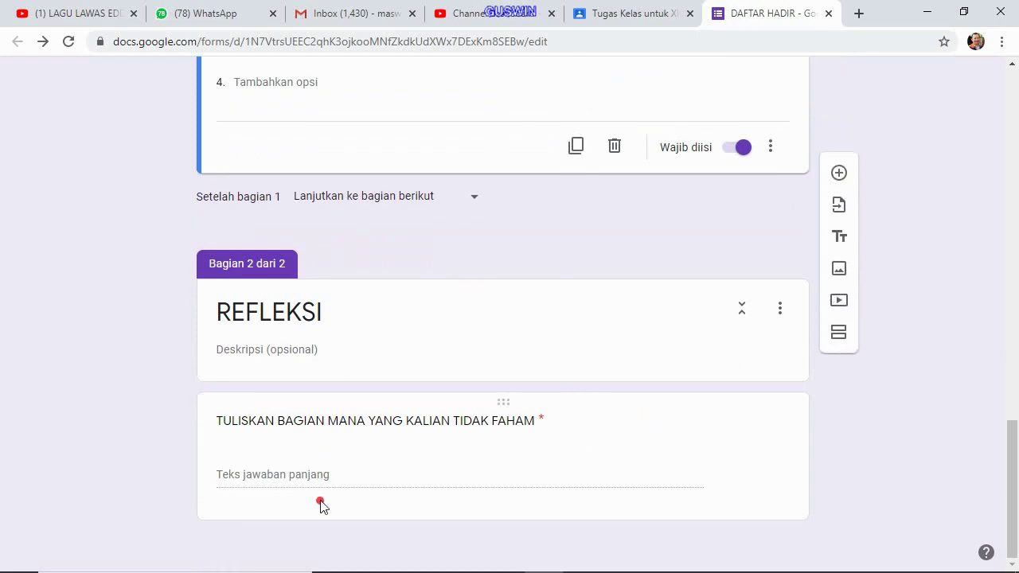
pyautogui.scroll(4, 462, 451)
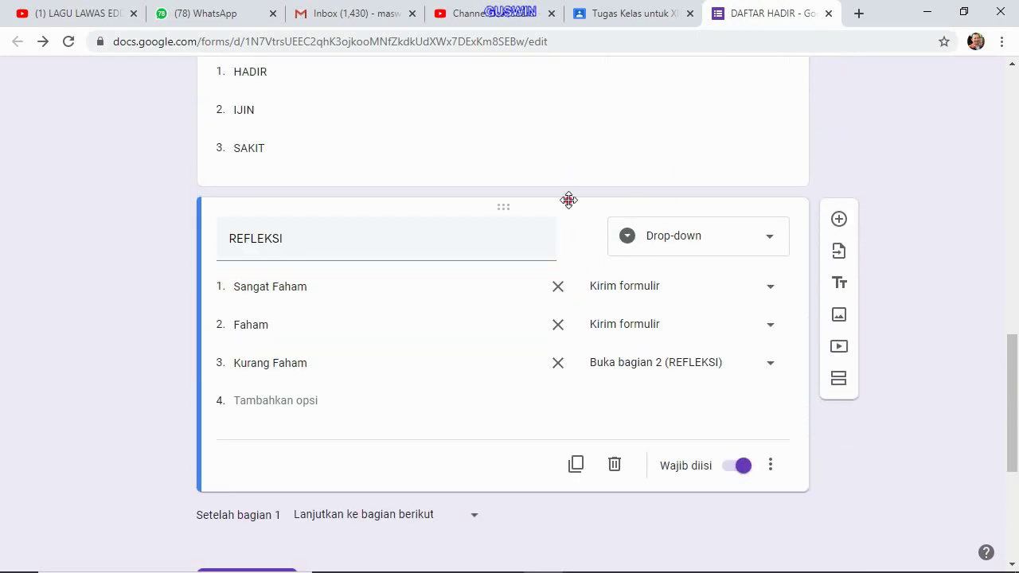
pyautogui.scroll(2, 568, 200)
pyautogui.scroll(7, 488, 353)
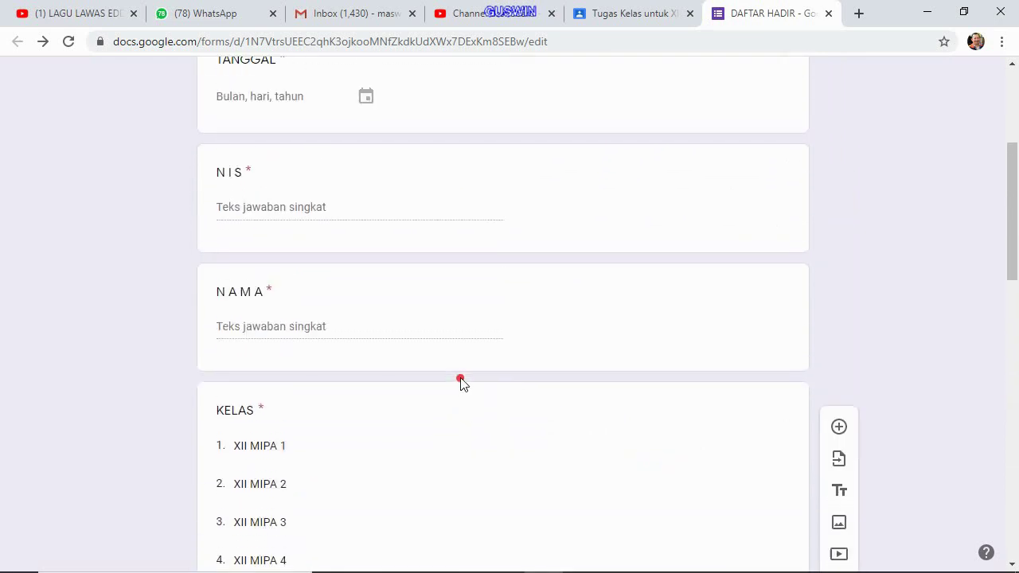
pyautogui.scroll(4, 469, 380)
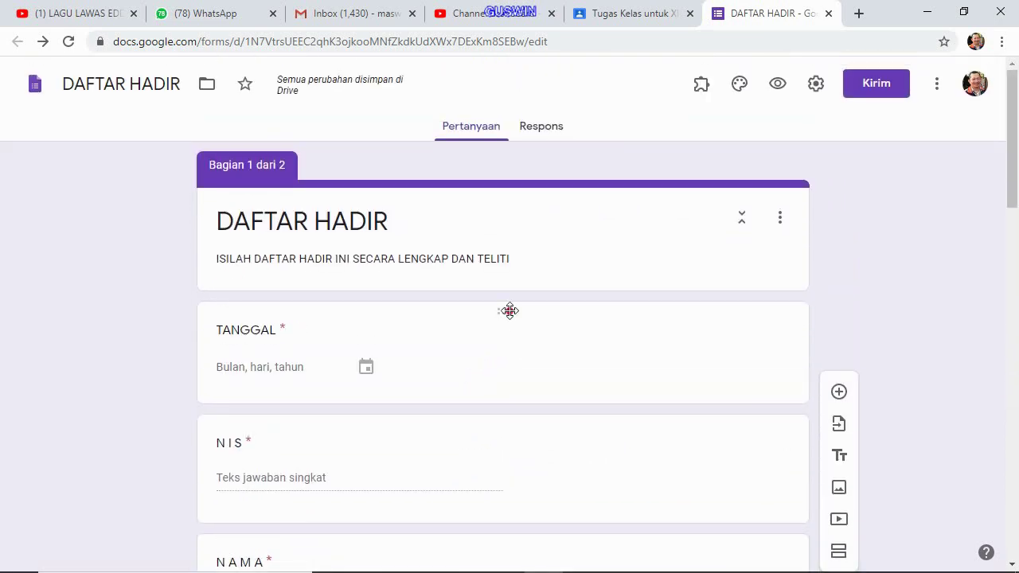
pyautogui.click(778, 85)
pyautogui.click(779, 85)
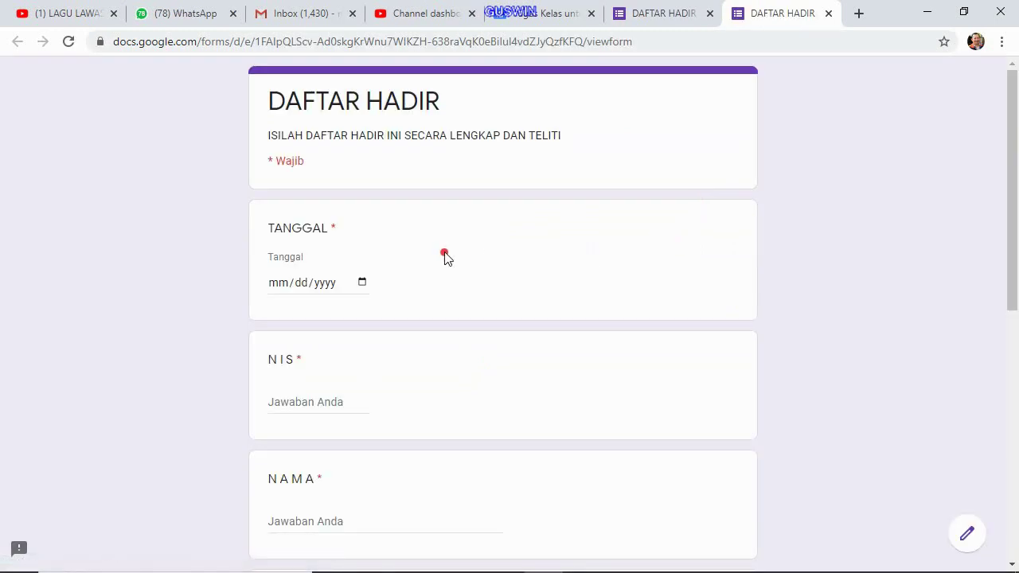
# Set the TANGGAL answer to 07/24/2020 in the form preview.
pyautogui.click(360, 284)
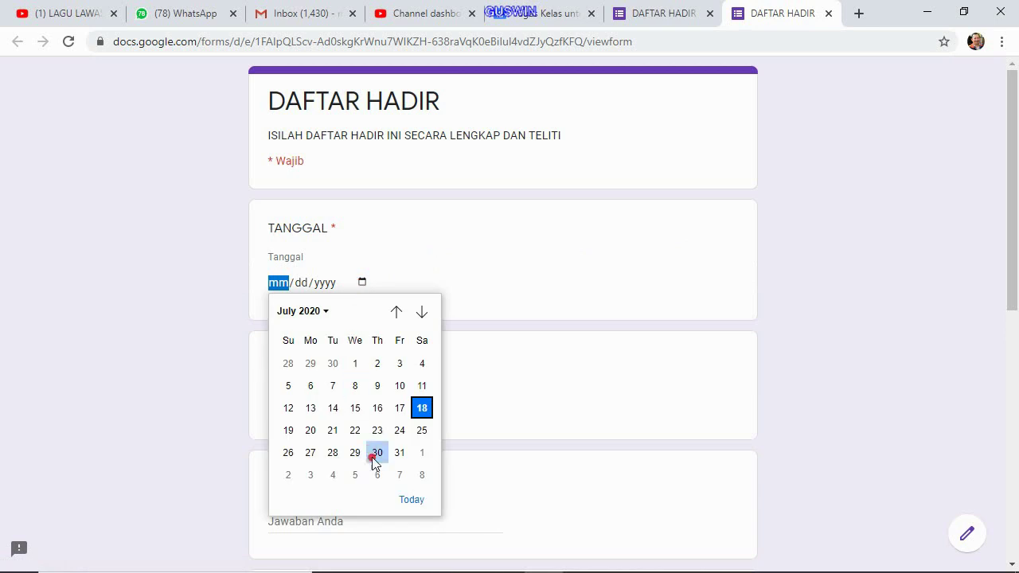
pyautogui.click(399, 430)
pyautogui.scroll(-2, 412, 430)
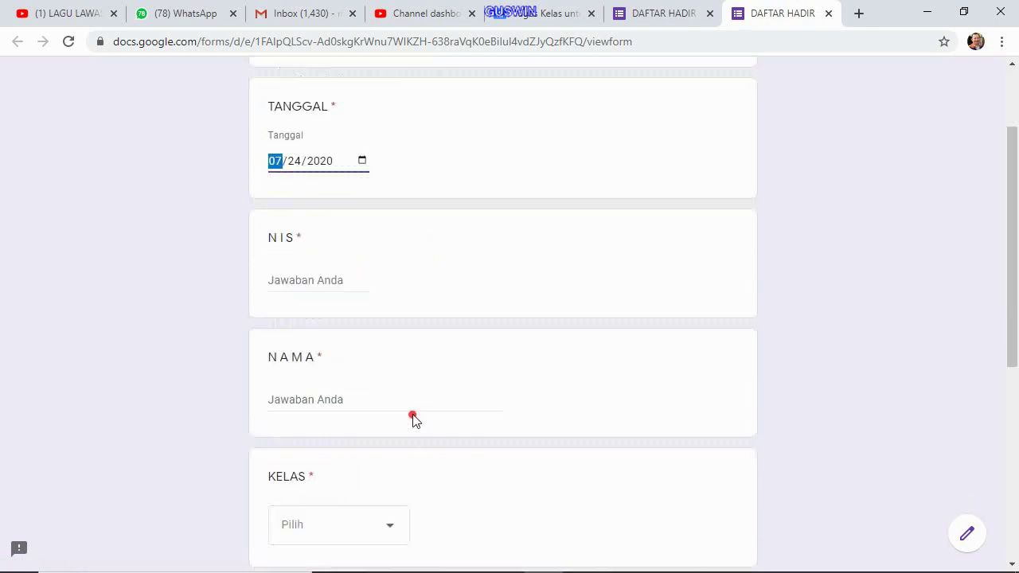
# Fill in the student number and the student's name in the DAFTAR HADIR form preview.
pyautogui.click(348, 243)
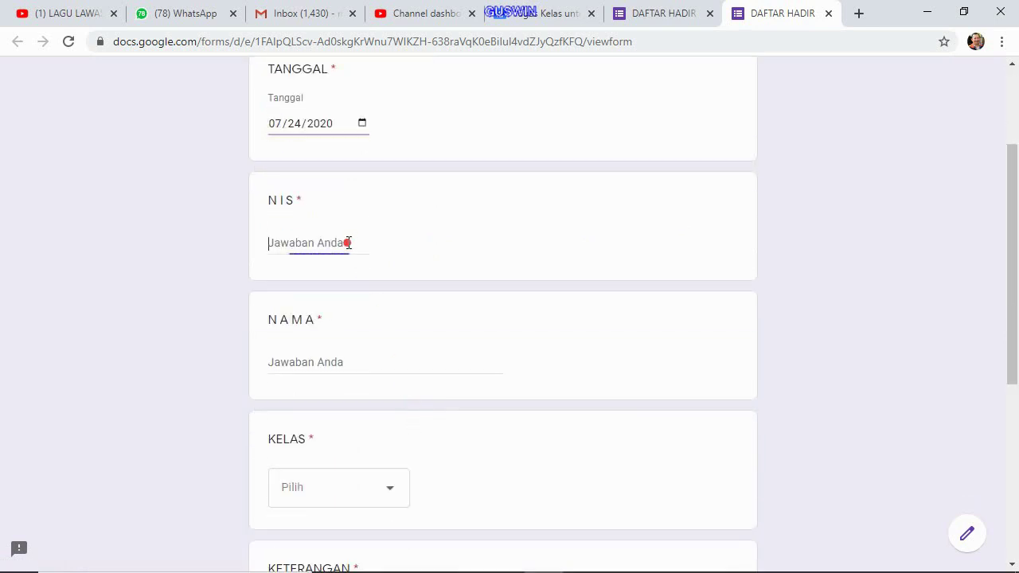
pyautogui.write('1234')
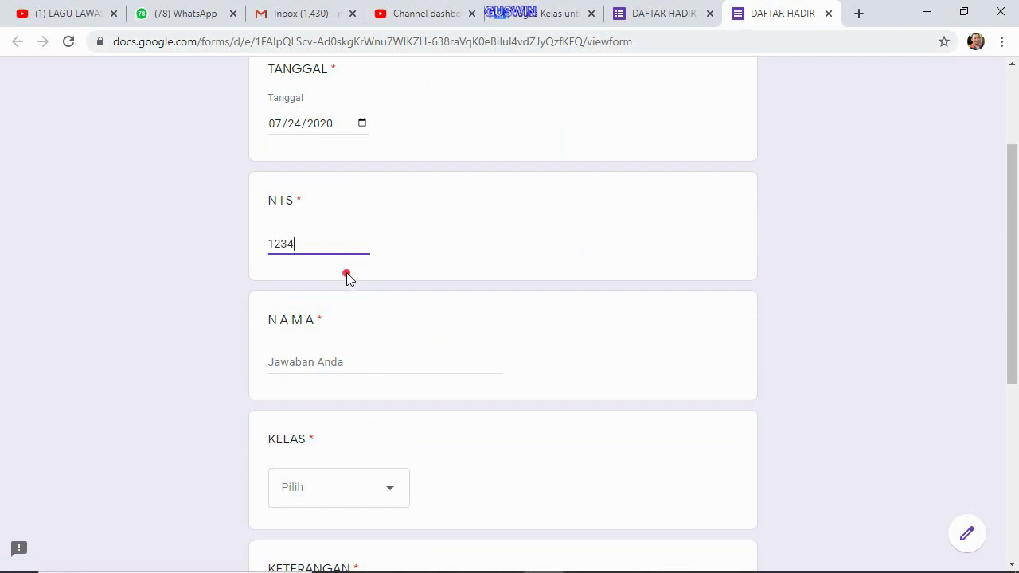
pyautogui.click(336, 359)
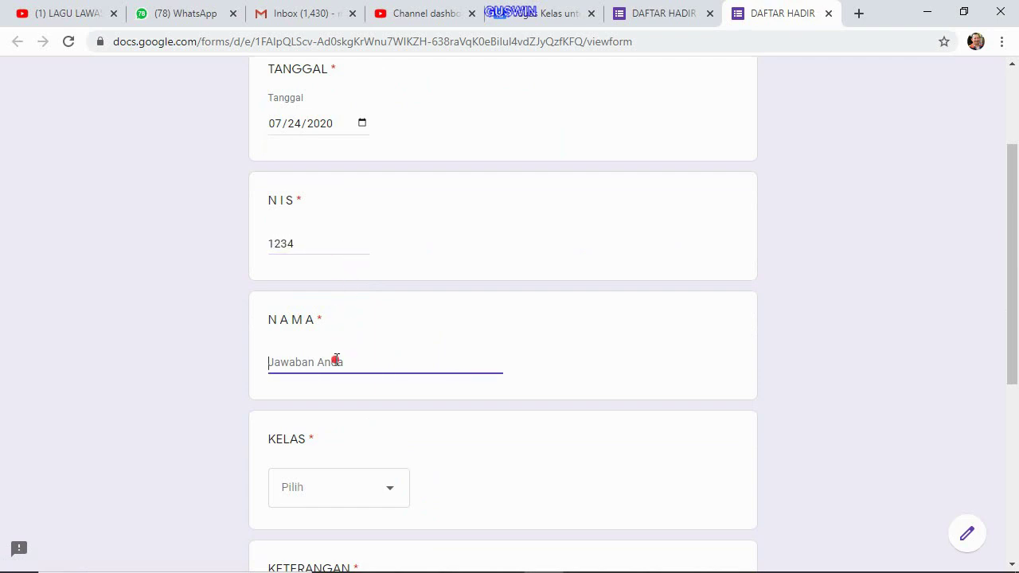
pyautogui.write('ANU')
# Answer KELAS with XII MIPA 1 and KETERANGAN with HADIR in the form preview.
pyautogui.scroll(-2, 320, 430)
pyautogui.click(370, 342)
pyautogui.click(356, 316)
pyautogui.scroll(-2, 429, 424)
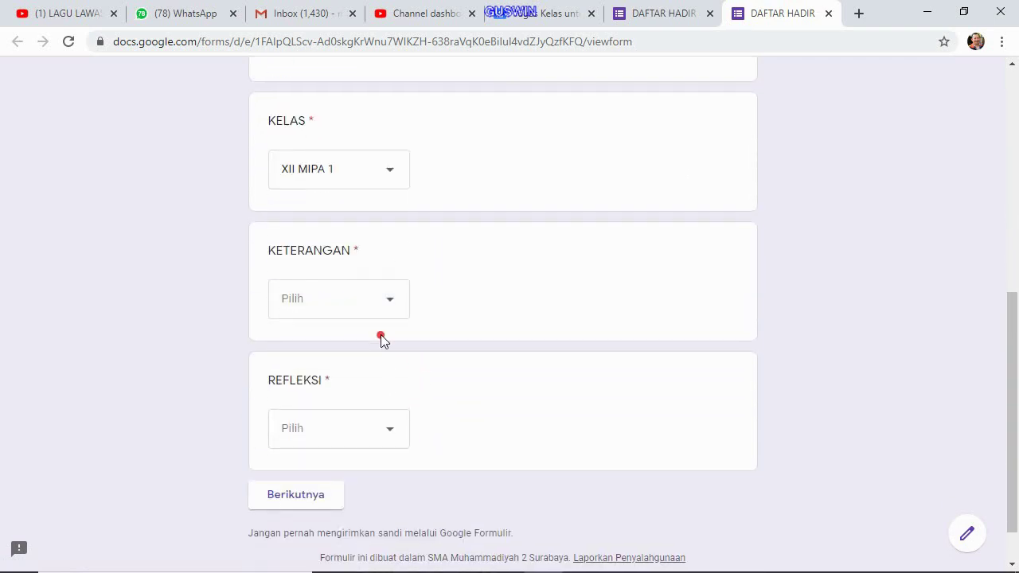
pyautogui.click(382, 301)
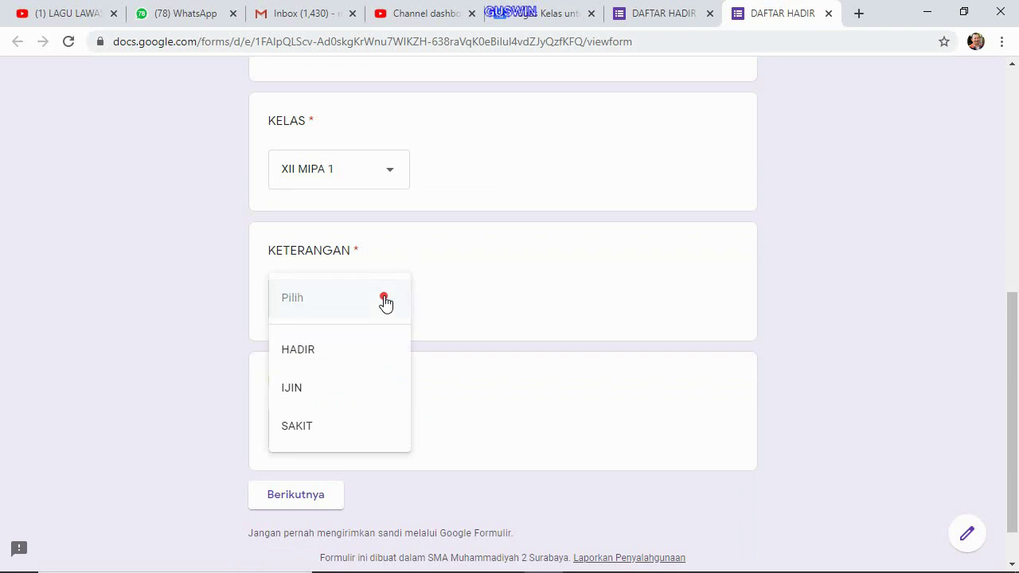
pyautogui.click(344, 366)
pyautogui.scroll(-1, 368, 375)
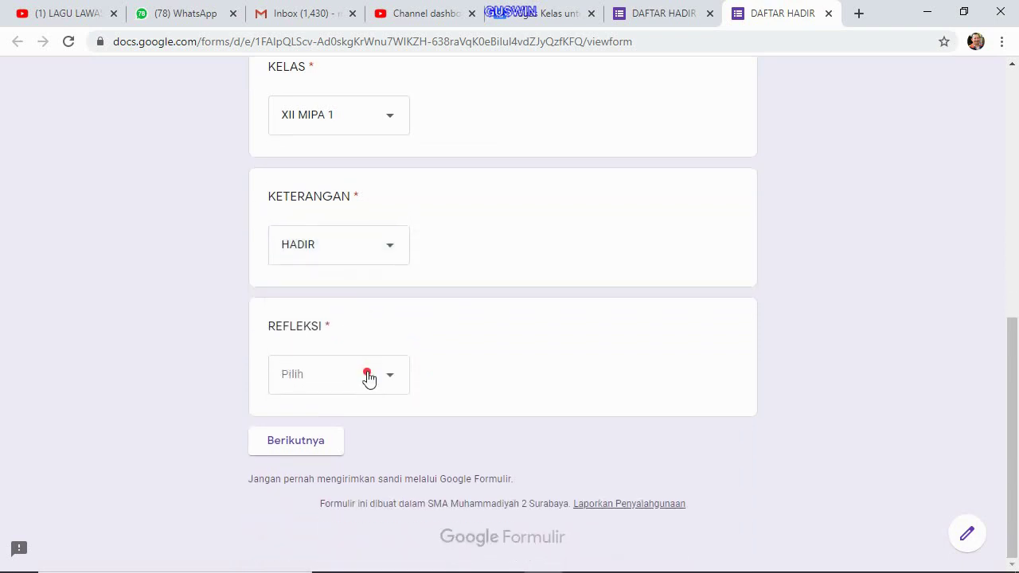
# Answer REFLEKSI with Kurang Faham and continue to the following section to test the branching.
pyautogui.click(395, 381)
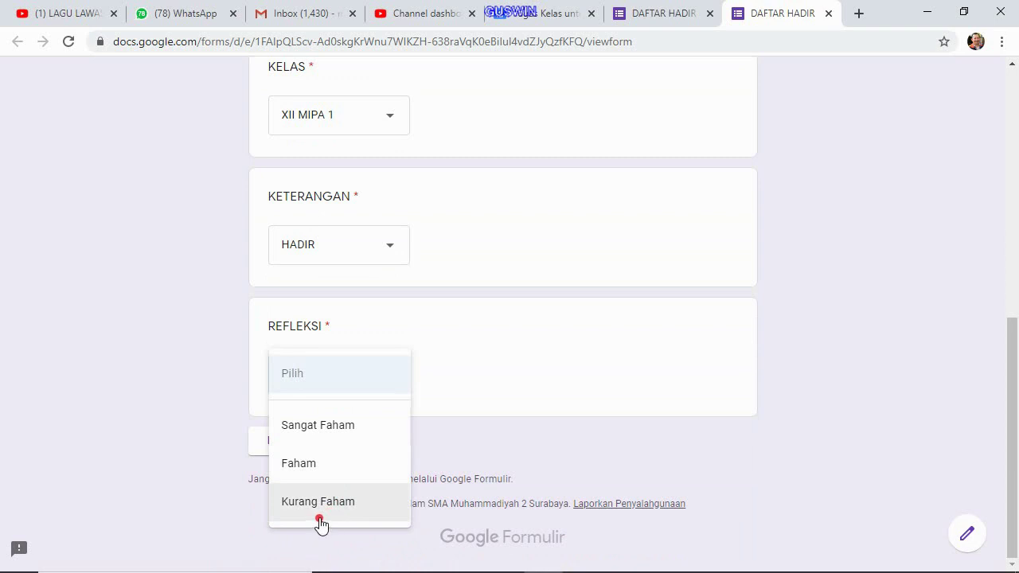
pyautogui.click(337, 501)
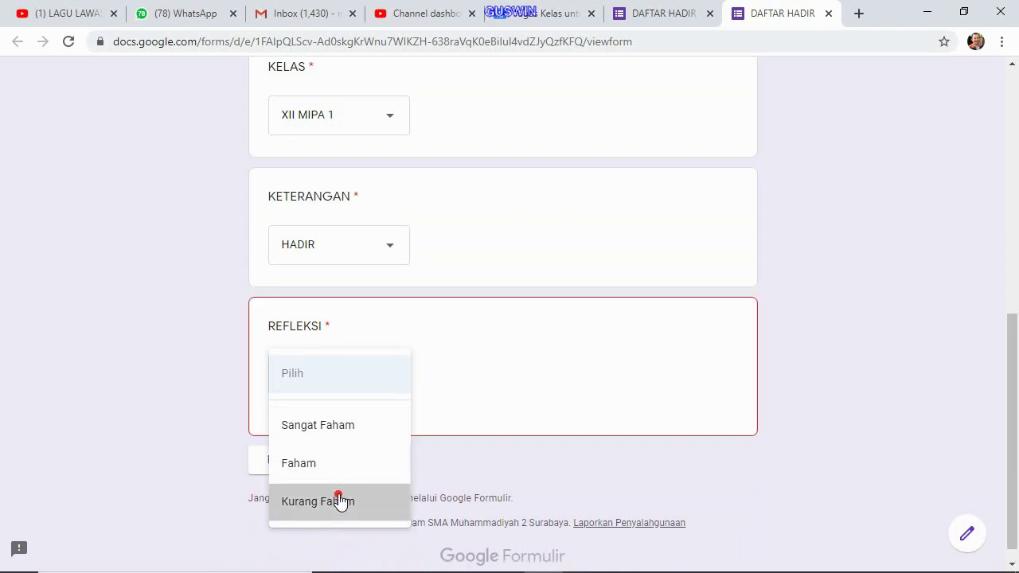
pyautogui.click(318, 447)
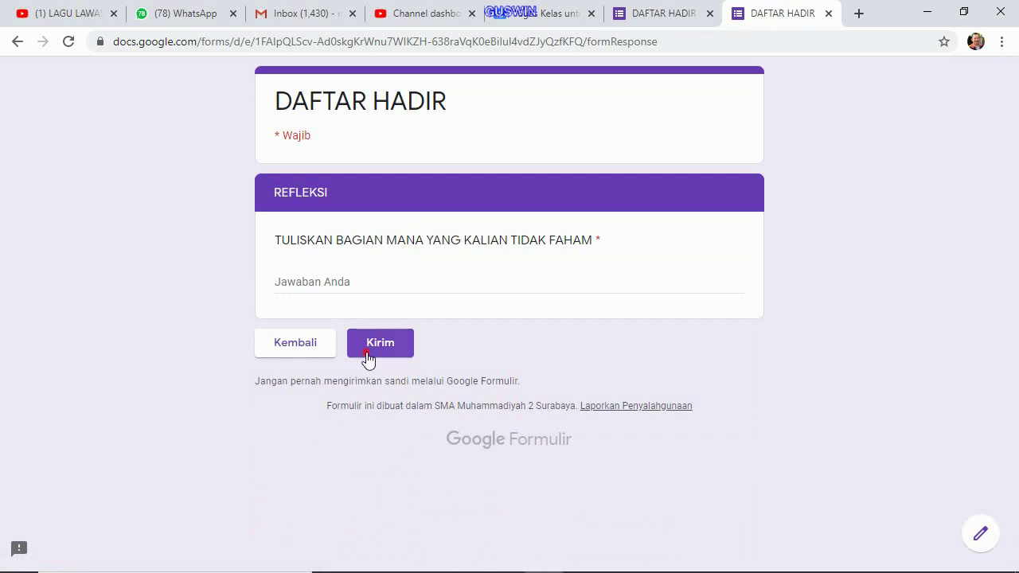
# Go back to the first section, change the REFLEKSI answer to Faham and continue to test that branch.
pyautogui.click(305, 351)
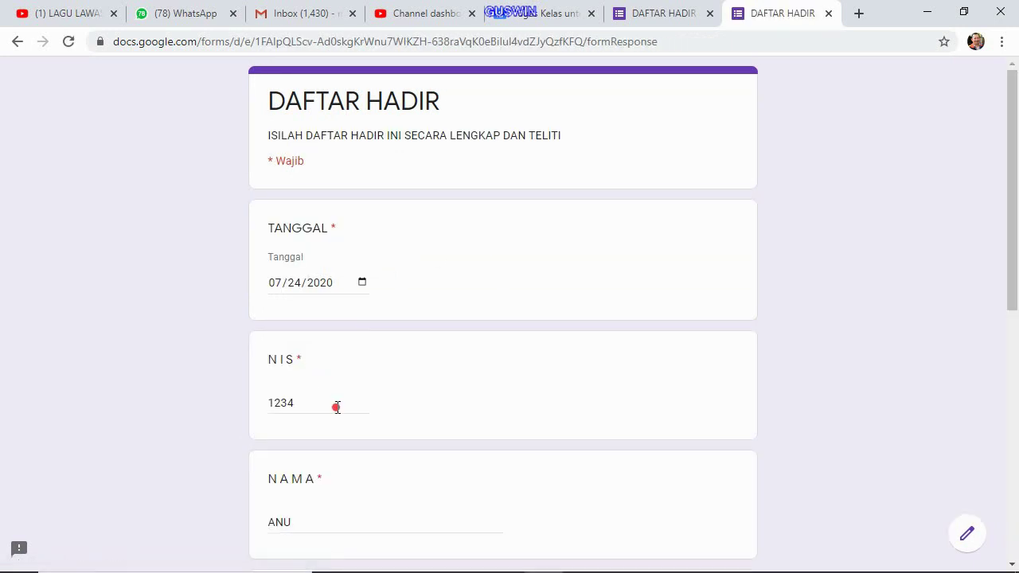
pyautogui.scroll(-4, 336, 407)
pyautogui.scroll(-3, 338, 415)
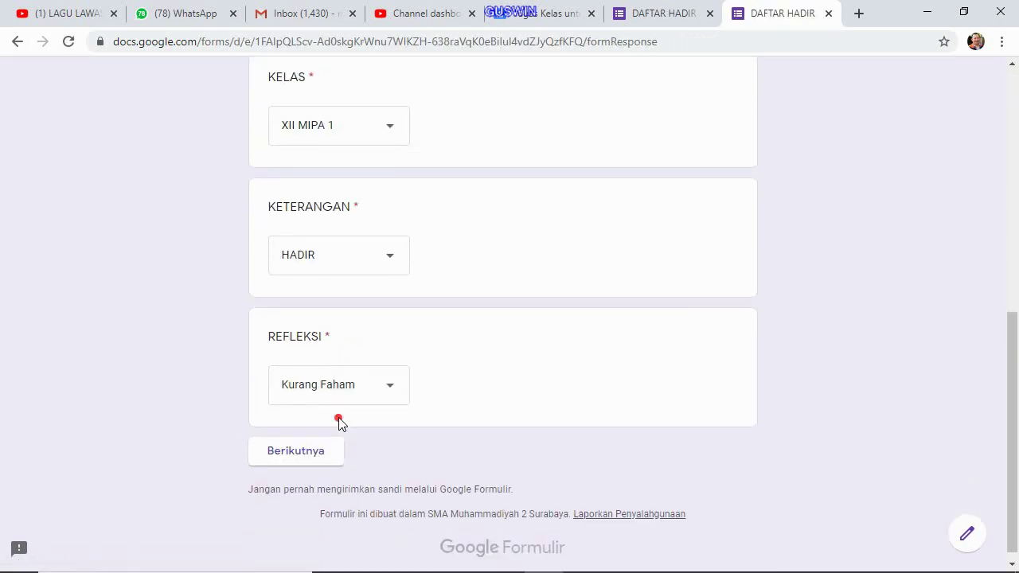
pyautogui.click(380, 385)
pyautogui.click(342, 343)
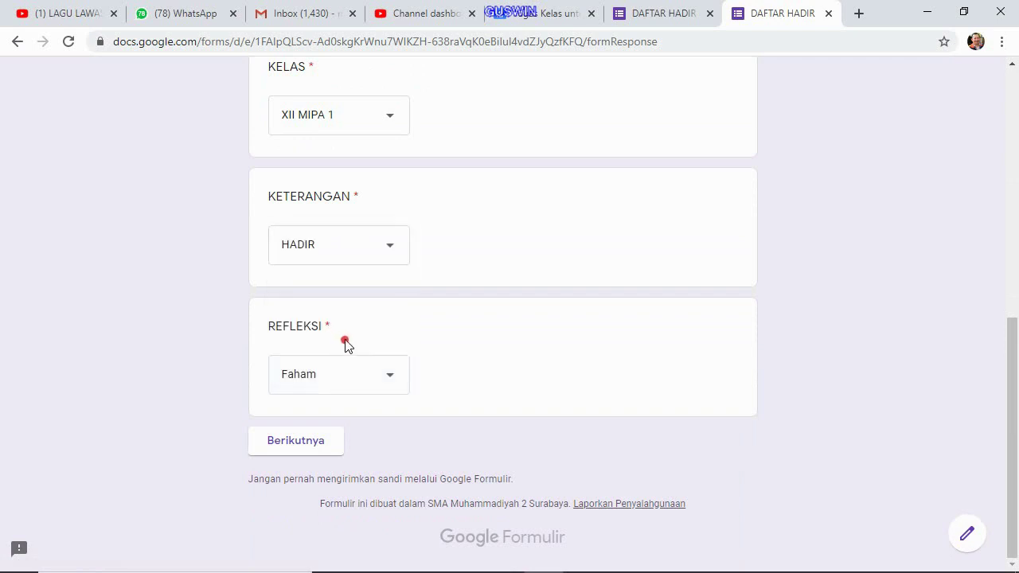
pyautogui.click(315, 451)
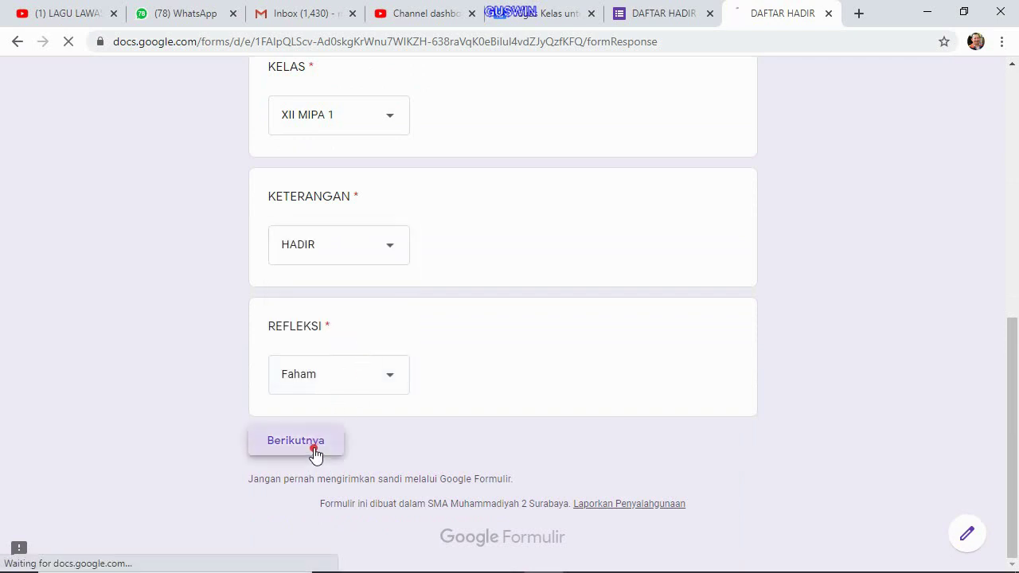
pyautogui.click(397, 202)
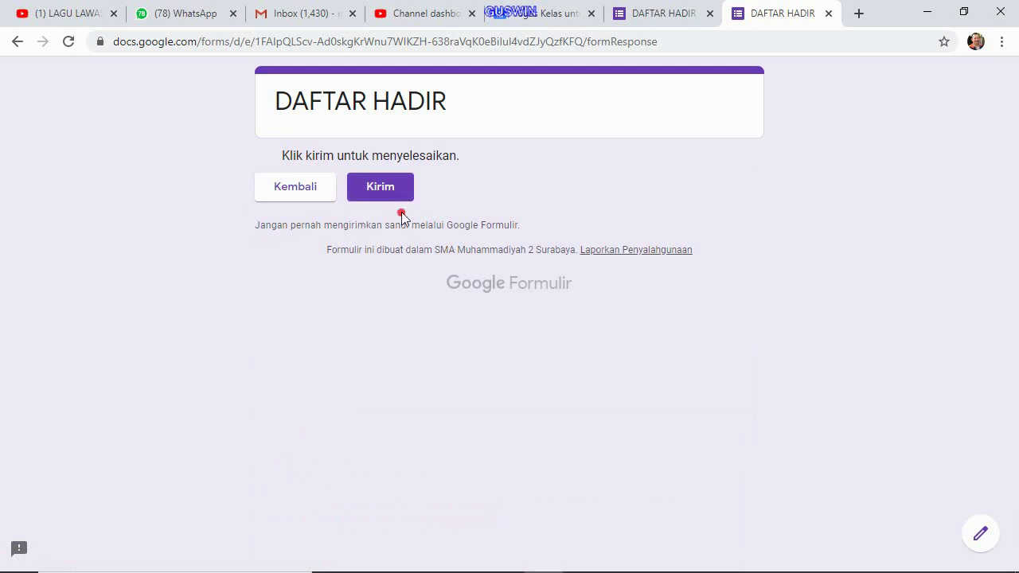
# Leave the submission page, close the form preview and return to the DAFTAR HADIR DARING material draft in Google Classroom.
pyautogui.click(295, 196)
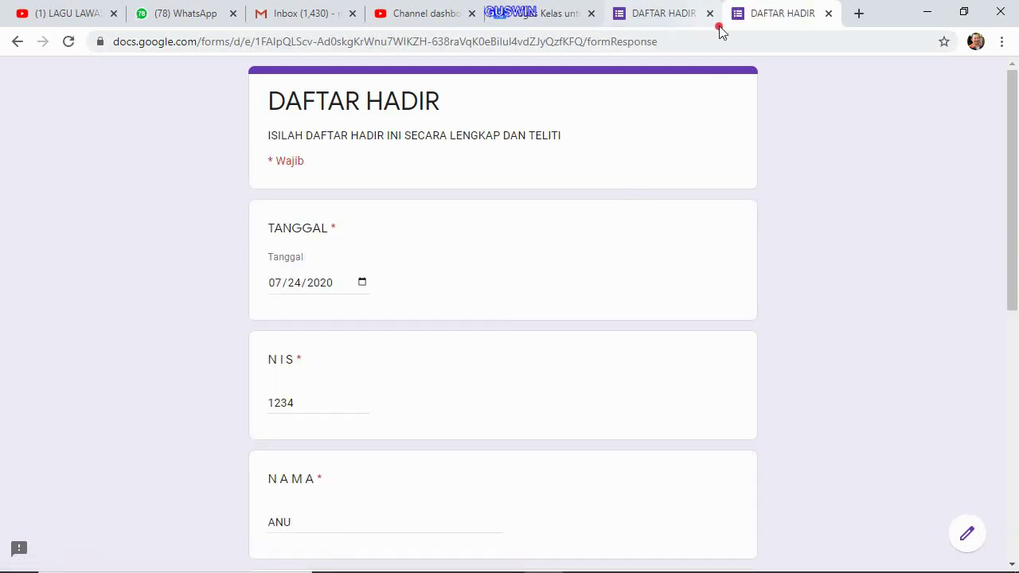
pyautogui.click(827, 13)
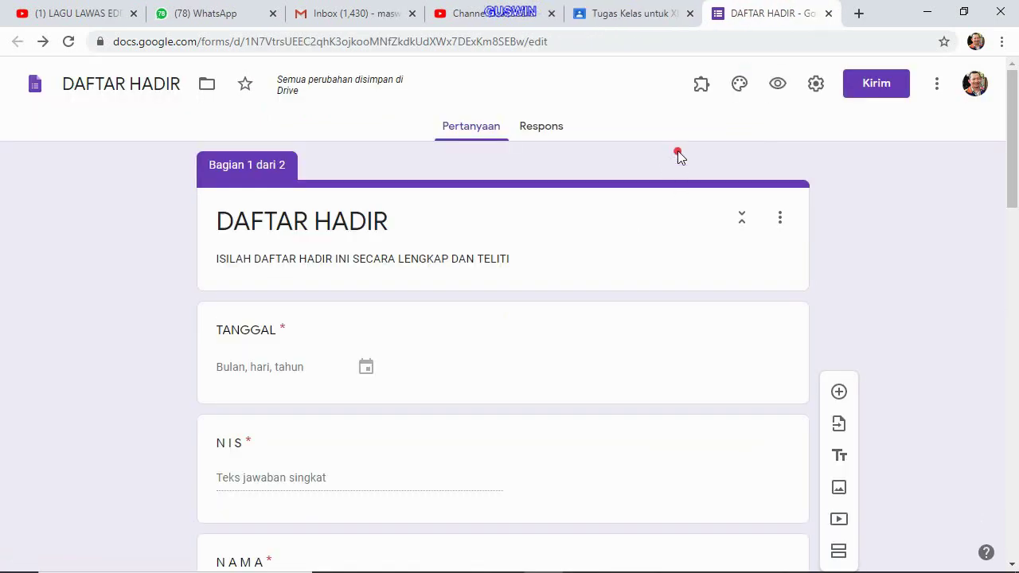
pyautogui.click(595, 15)
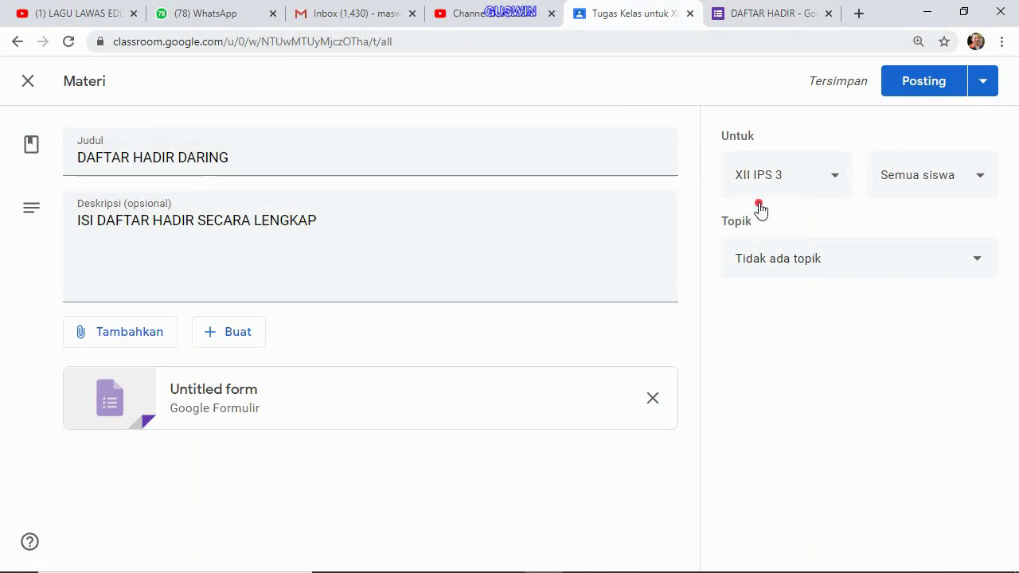
# Add XII IPS 1, XII IPS 2, XII MIPA 1 to 4 and the GEO 20/21 class as recipients, and post the material.
pyautogui.click(838, 182)
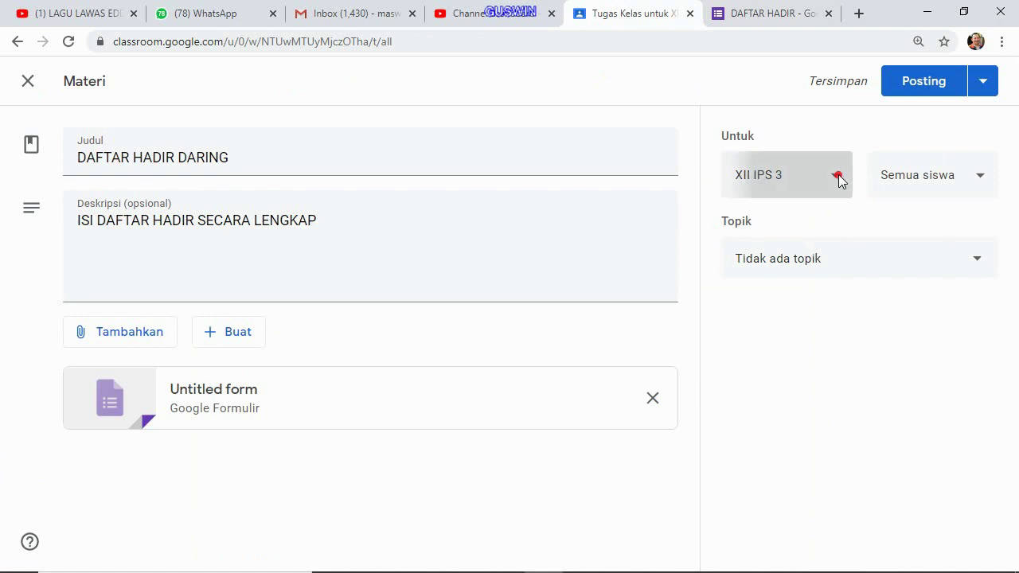
pyautogui.click(747, 231)
pyautogui.click(745, 280)
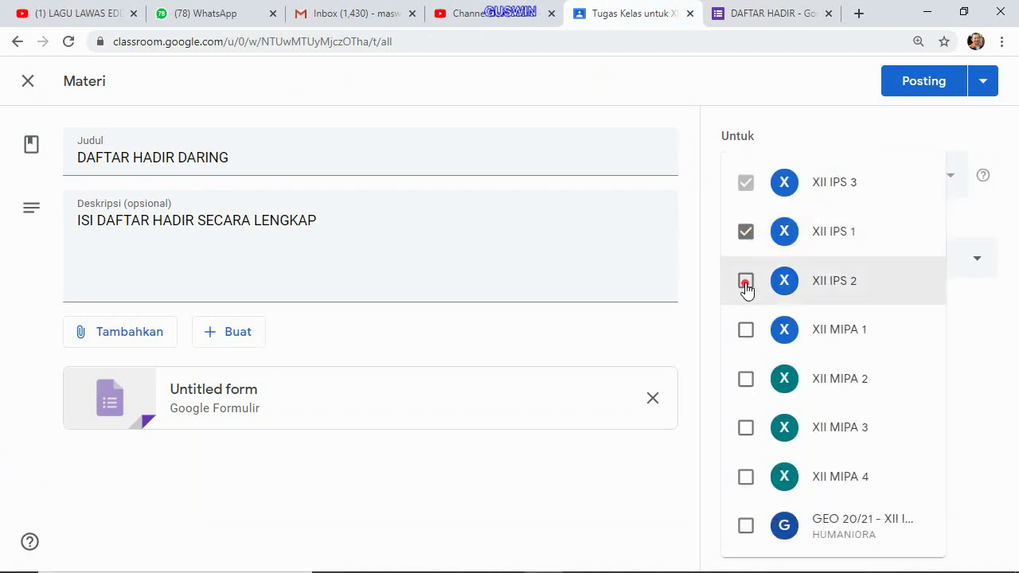
pyautogui.click(745, 330)
pyautogui.click(746, 380)
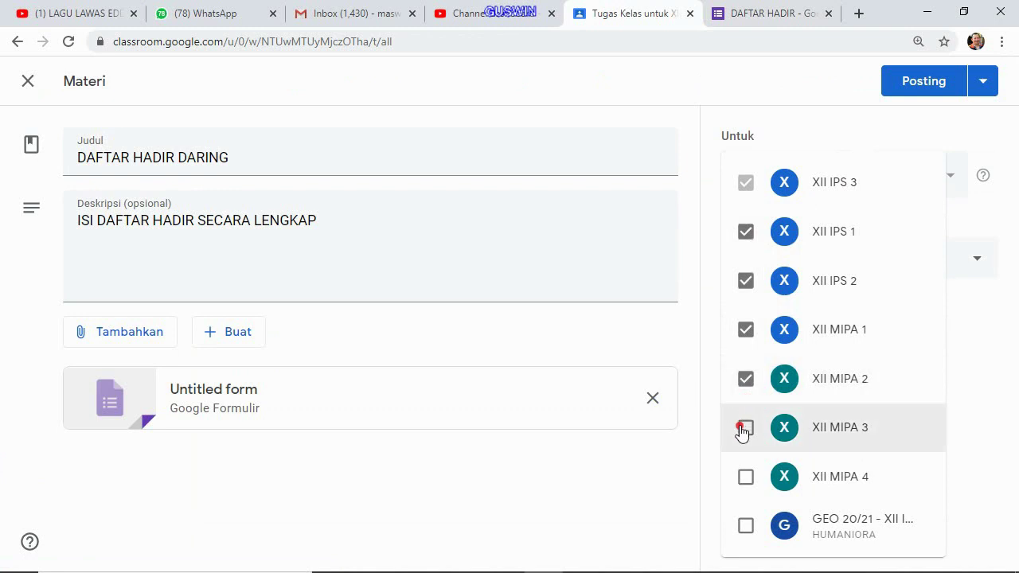
pyautogui.click(746, 427)
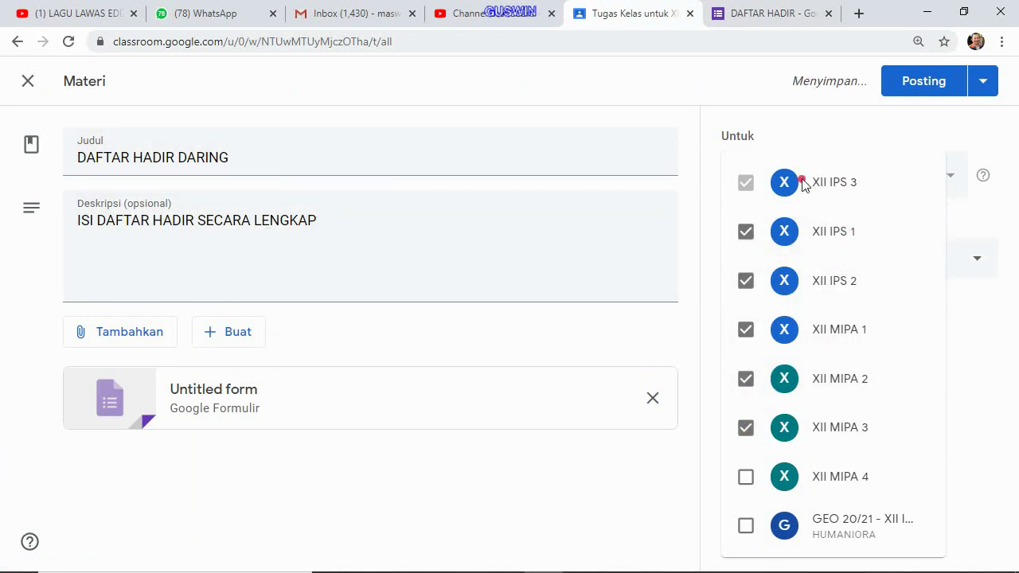
pyautogui.click(746, 477)
pyautogui.click(748, 527)
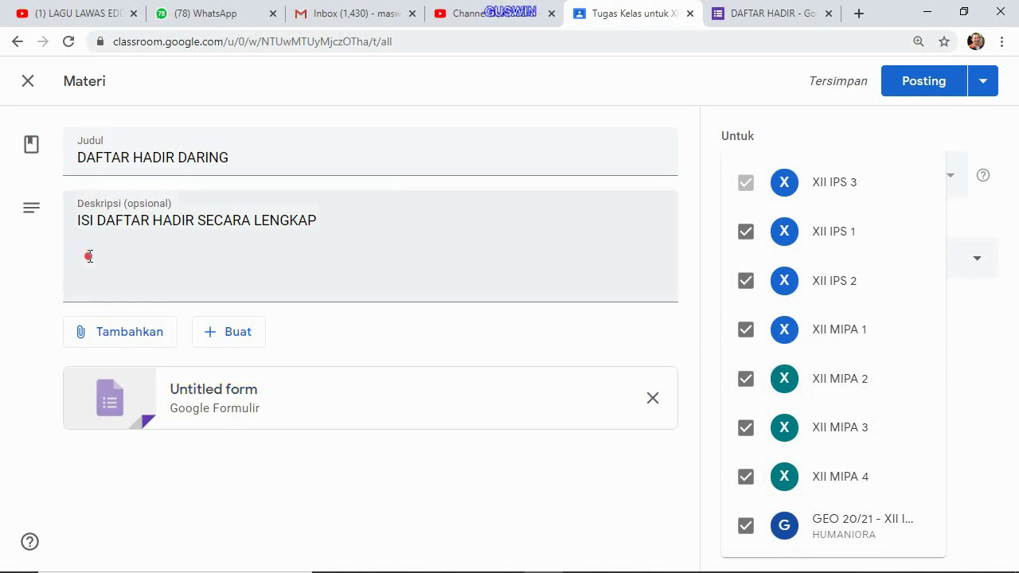
pyautogui.click(925, 98)
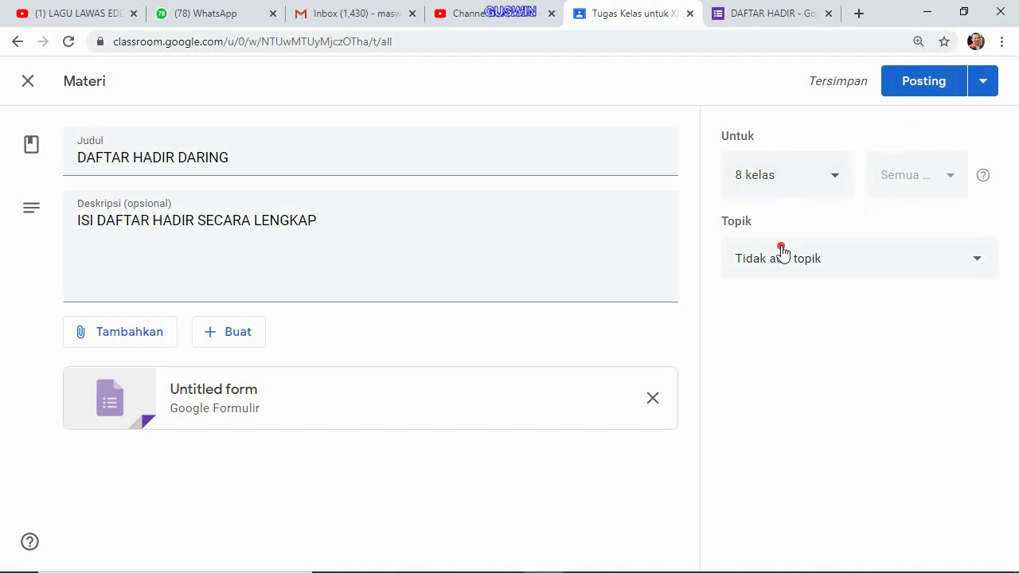
pyautogui.click(918, 91)
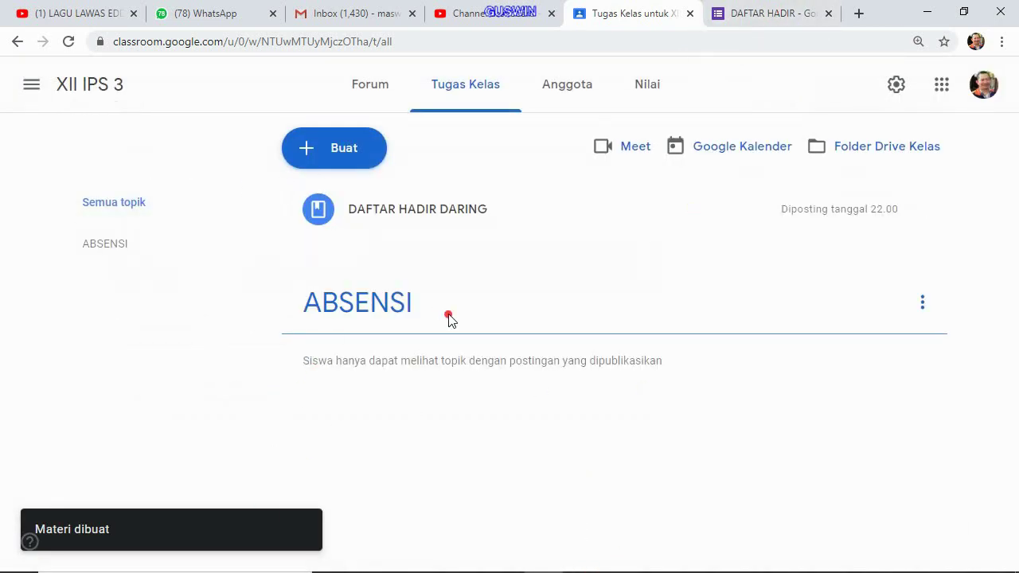
# Check the ABSENSI topic of XII IPS 3, and open the new DAFTAR HADIR DARING post in the XII IPS 1 class.
pyautogui.click(378, 316)
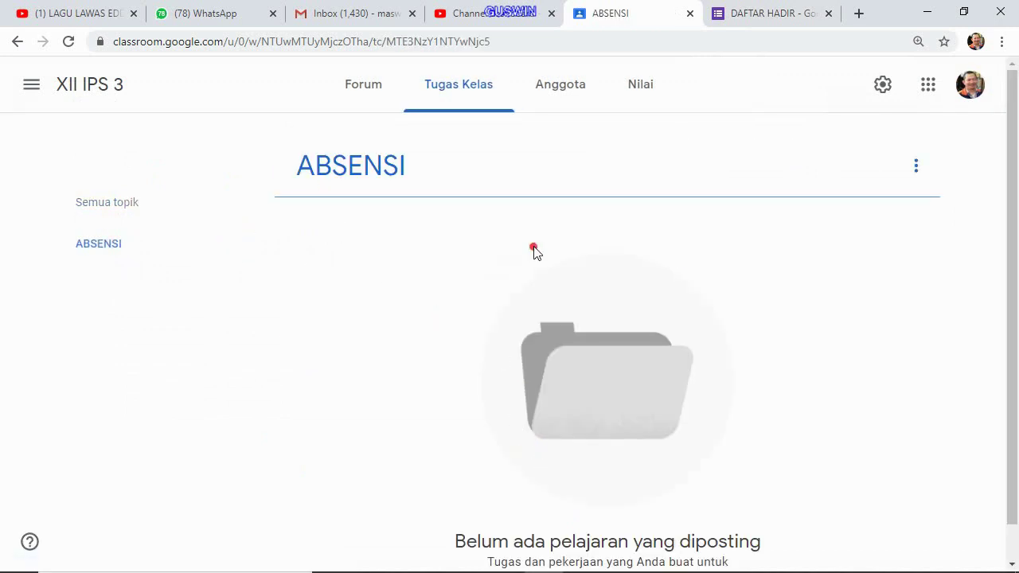
pyautogui.click(125, 248)
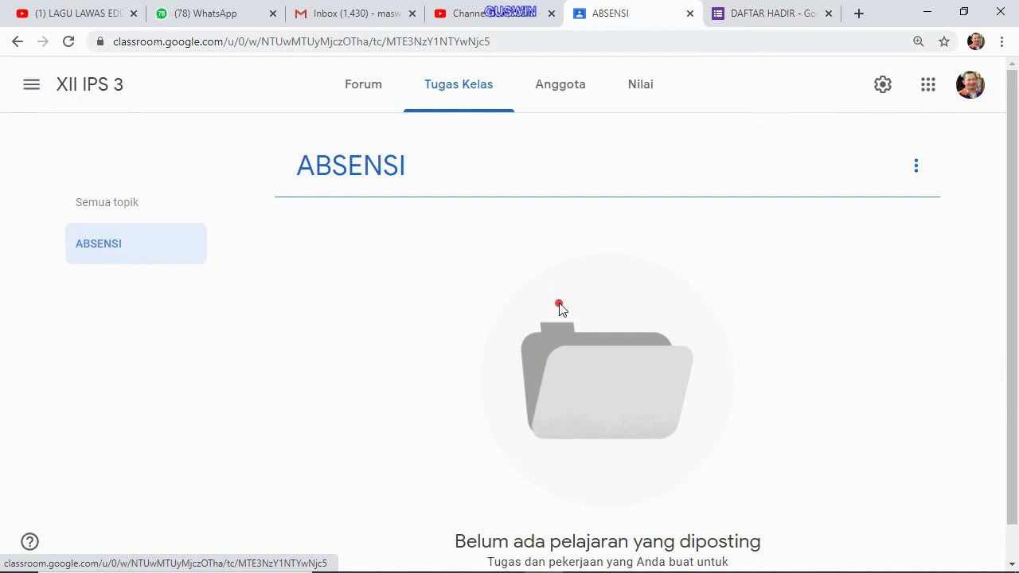
pyautogui.click(28, 83)
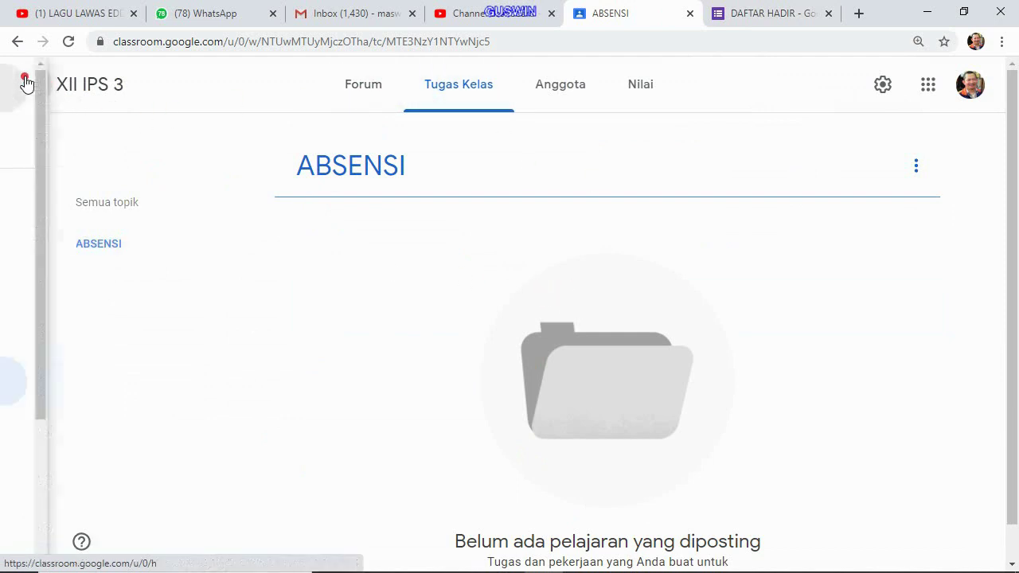
pyautogui.click(105, 282)
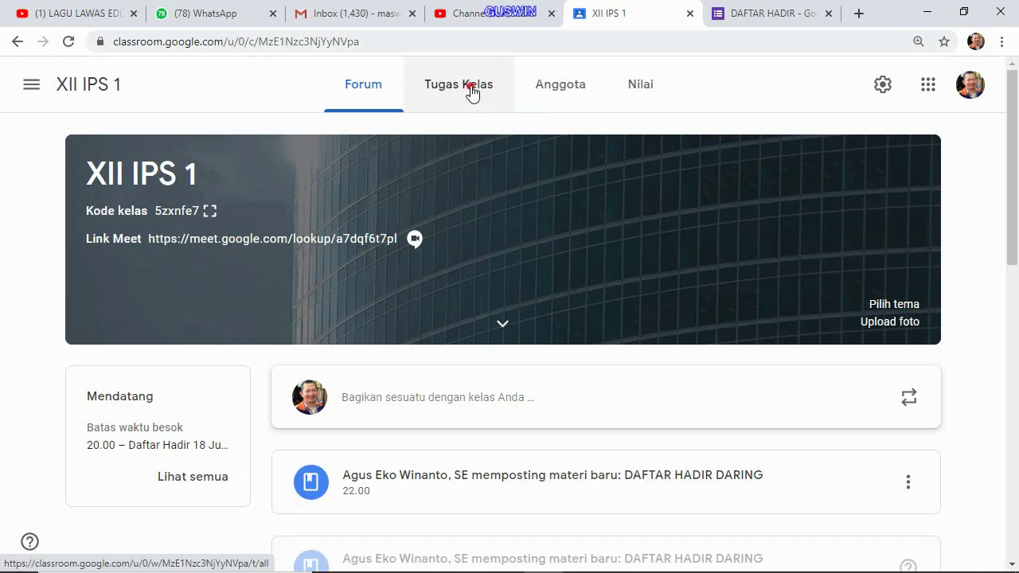
pyautogui.scroll(-4, 453, 398)
pyautogui.scroll(3, 413, 239)
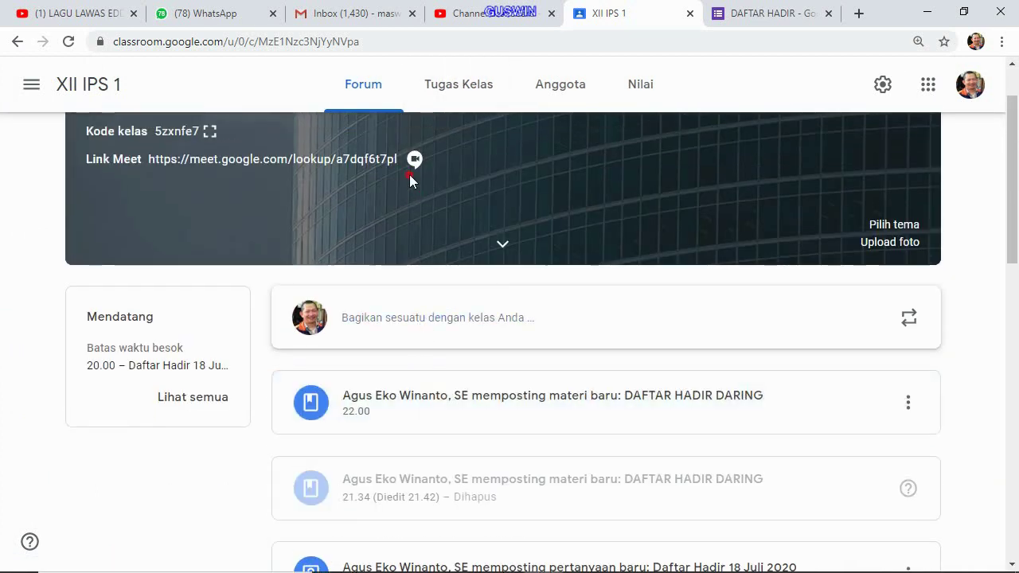
pyautogui.click(464, 400)
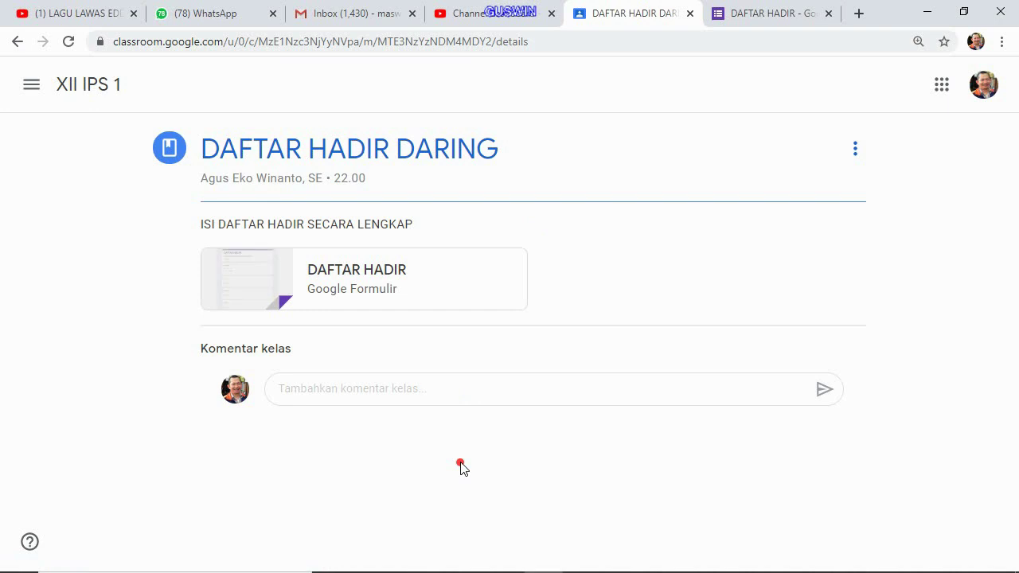
# Review the DAFTAR HADIR form attached to the post, and close both form tabs.
pyautogui.click(360, 280)
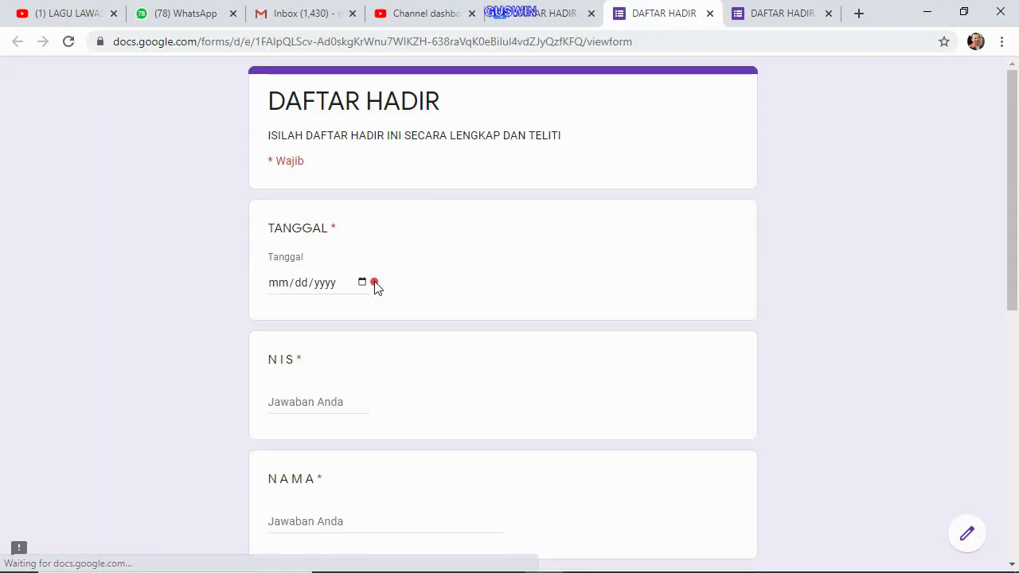
pyautogui.scroll(-10, 364, 432)
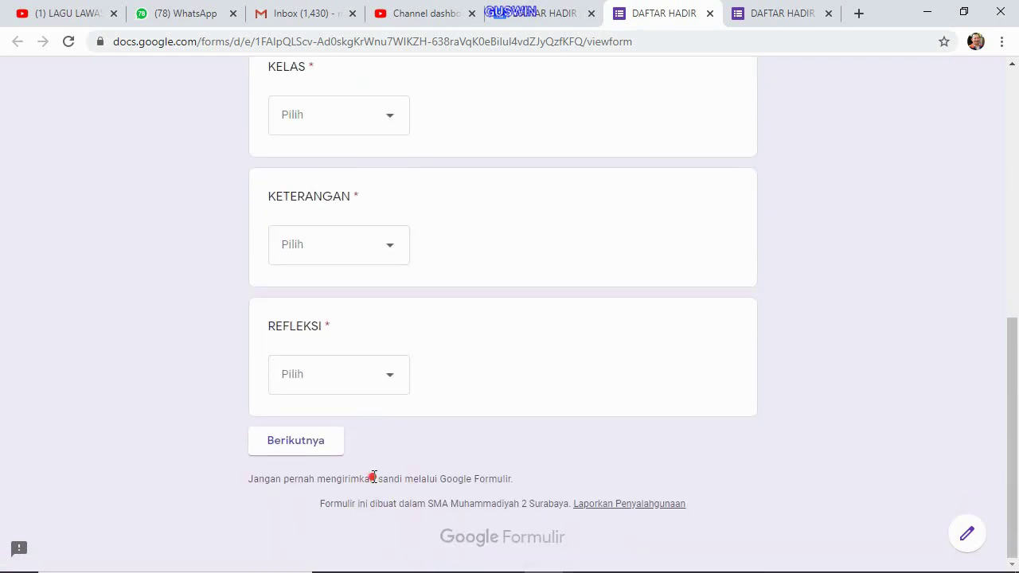
pyautogui.scroll(5, 373, 476)
pyautogui.click(828, 13)
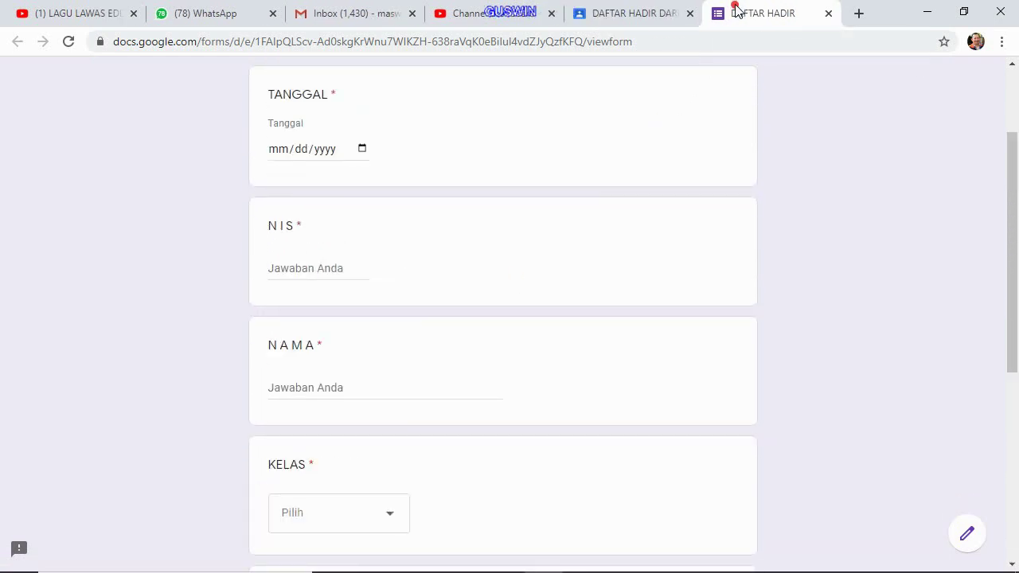
pyautogui.click(824, 14)
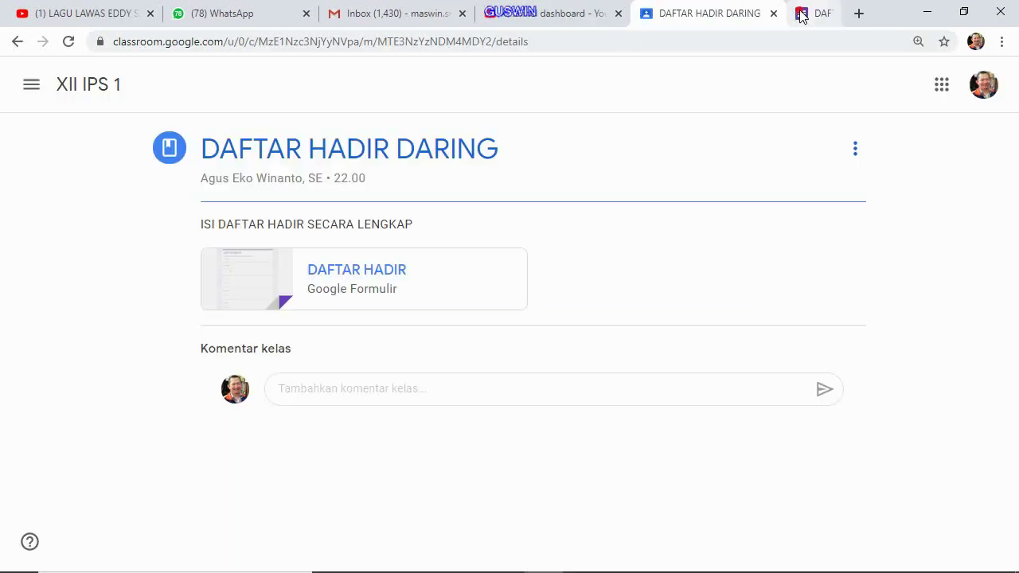
# Return to the overview of all classes and look through the class cards.
pyautogui.click(33, 83)
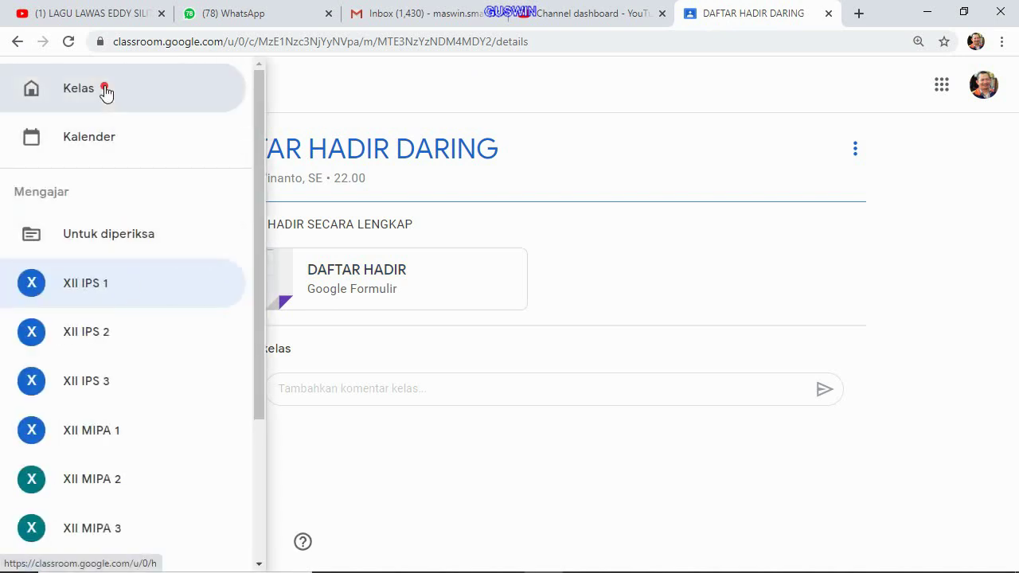
pyautogui.click(106, 92)
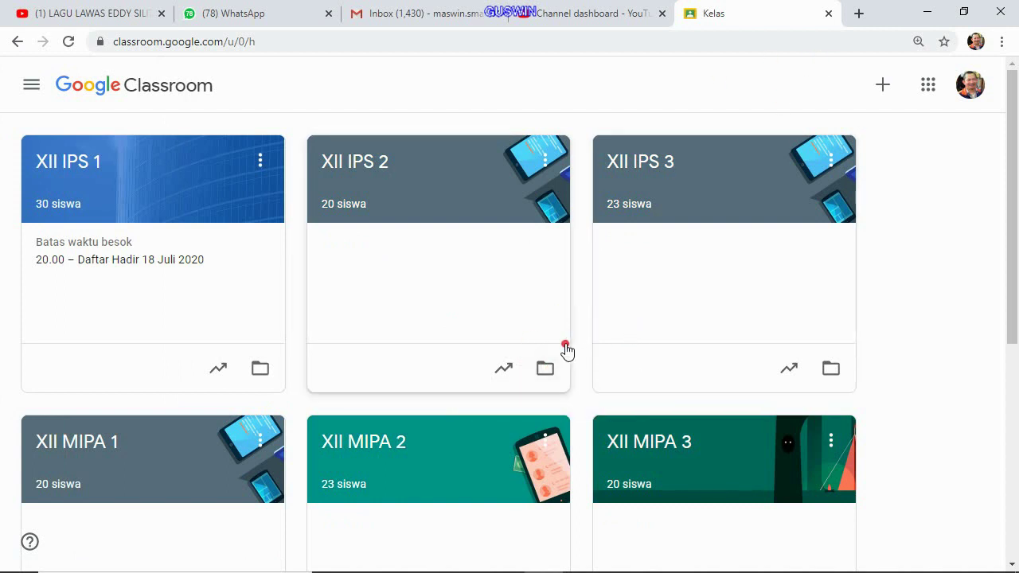
pyautogui.scroll(-3, 651, 306)
pyautogui.scroll(3, 644, 312)
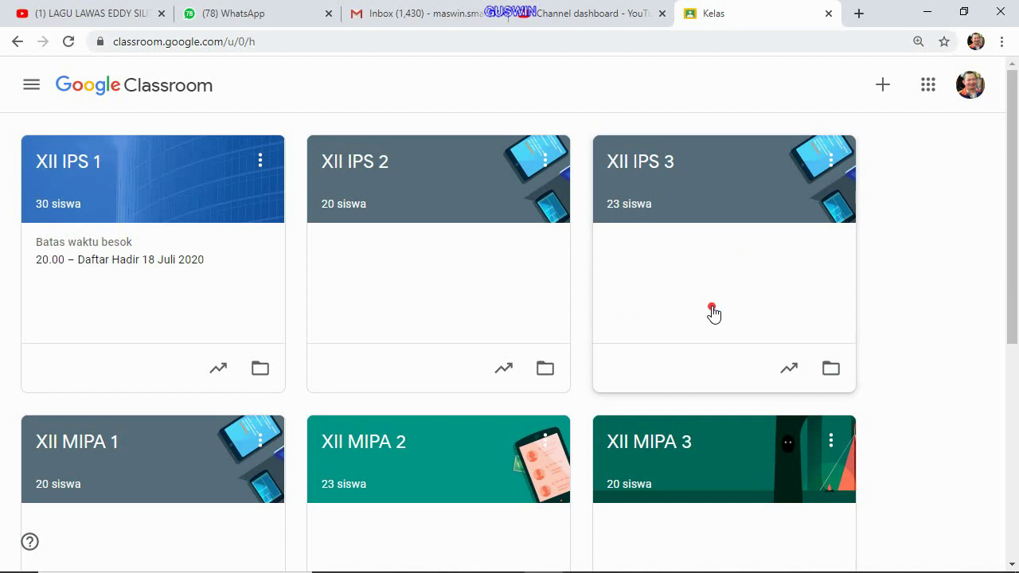
pyautogui.click(933, 11)
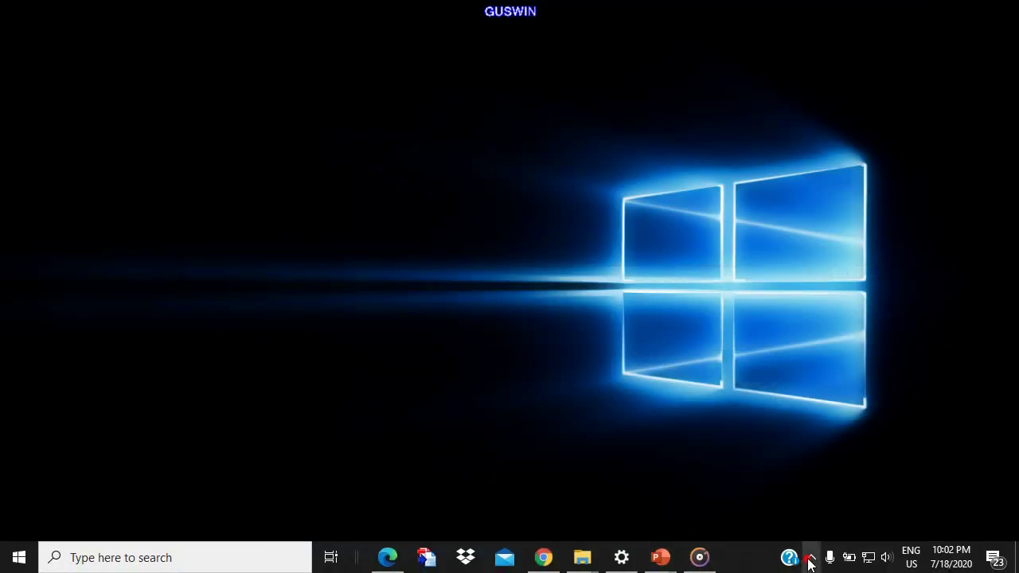
pyautogui.click(809, 561)
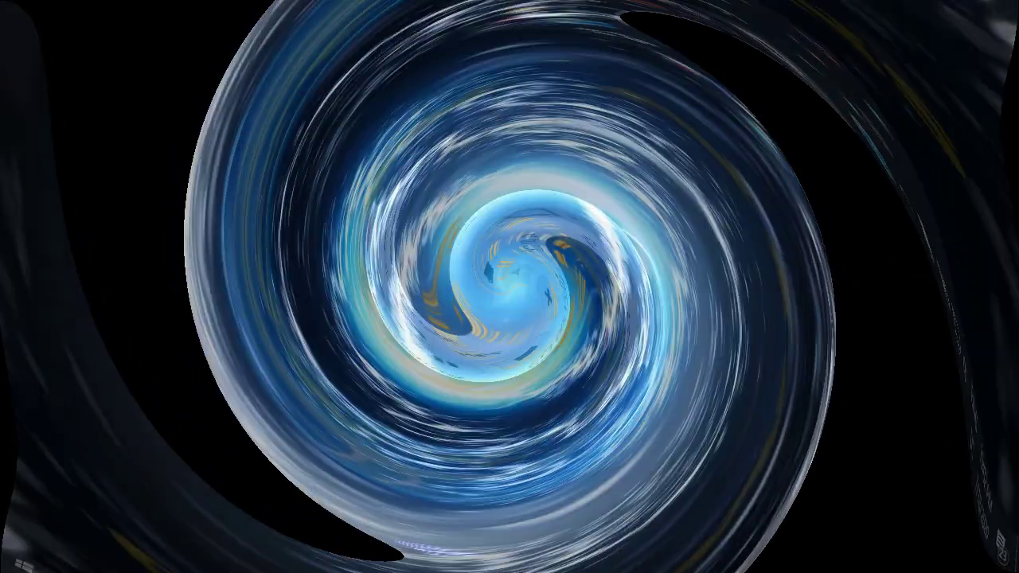